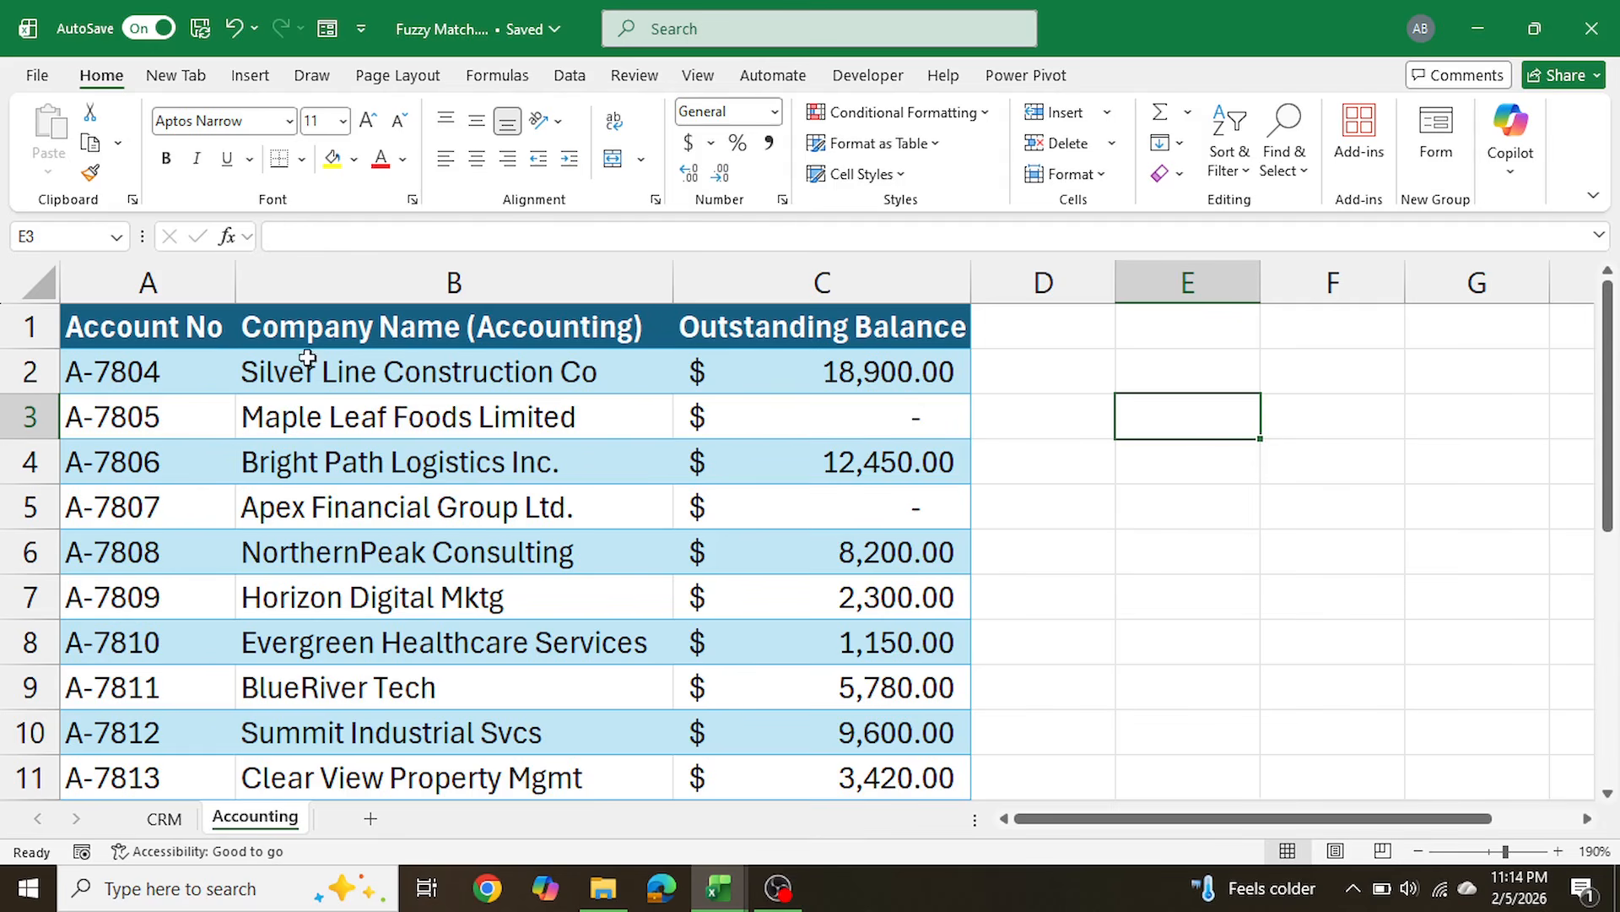
Step: Examine the account number, company name and outstanding balance columns on the Accounting sheet and the customer ID and name columns on the CRM sheet
drag(169, 327, 726, 481)
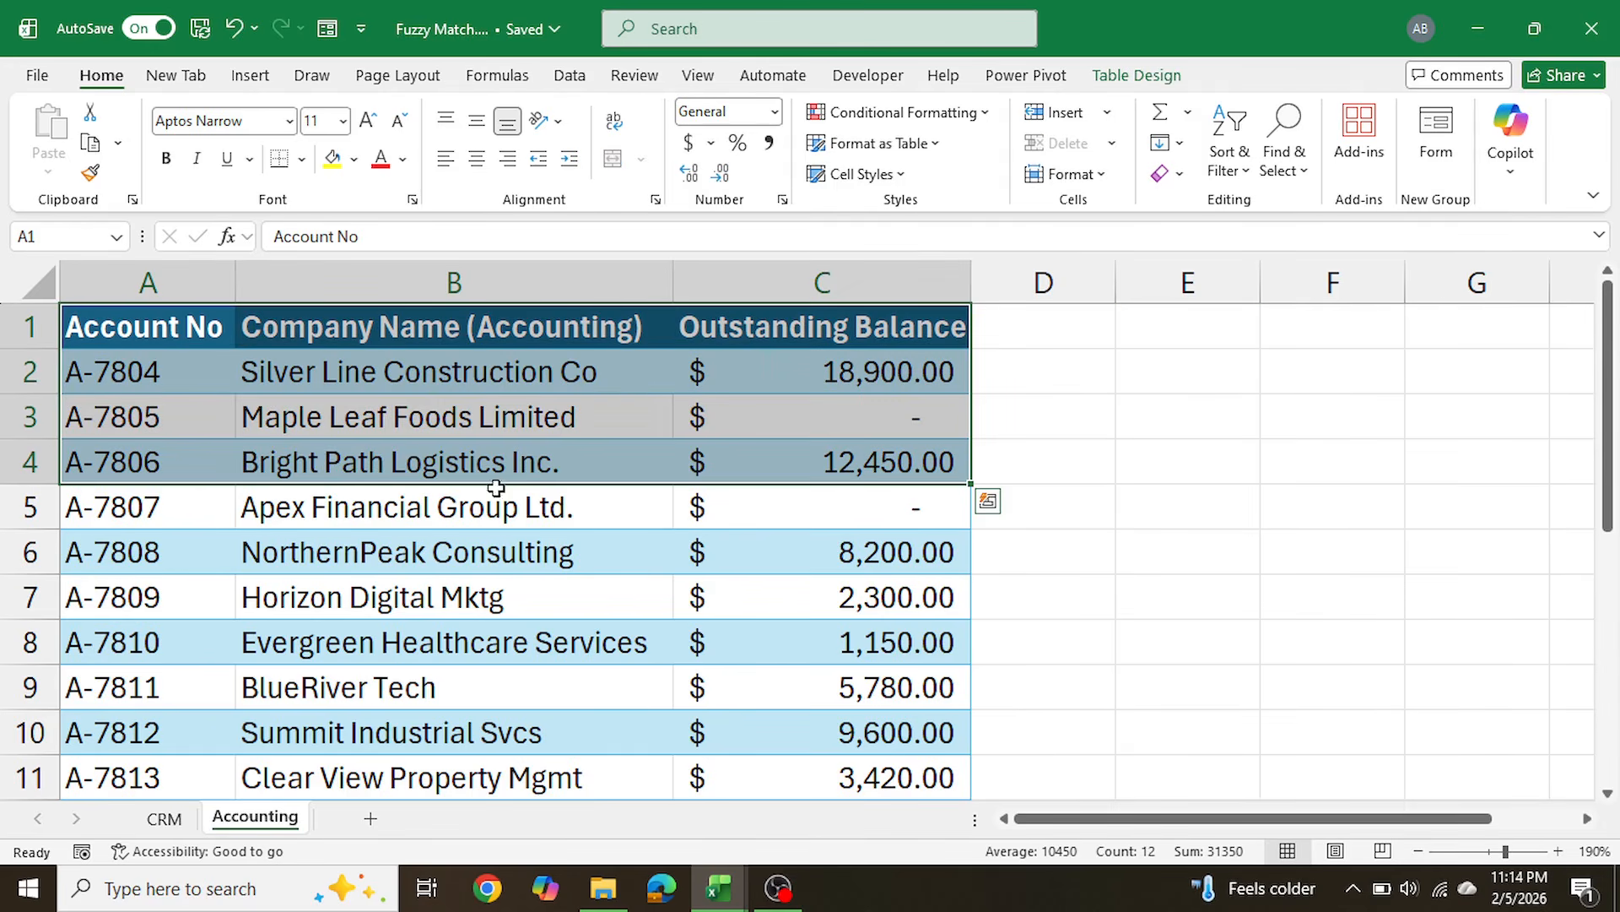
drag(348, 327, 350, 470)
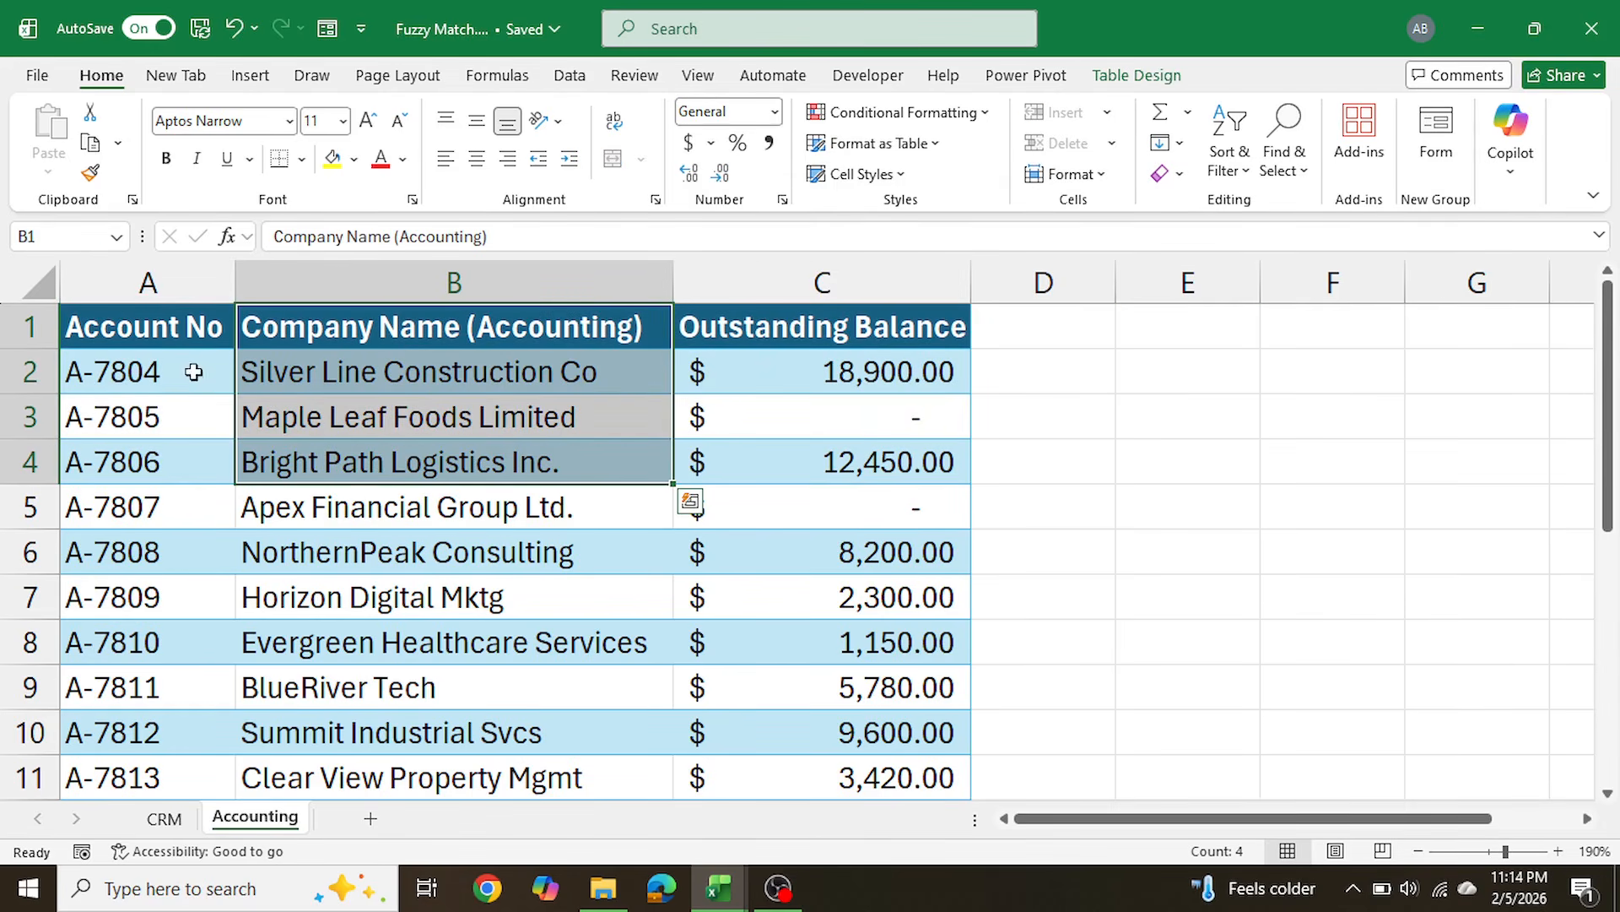
drag(187, 330, 191, 464)
drag(922, 332, 899, 595)
click(1182, 431)
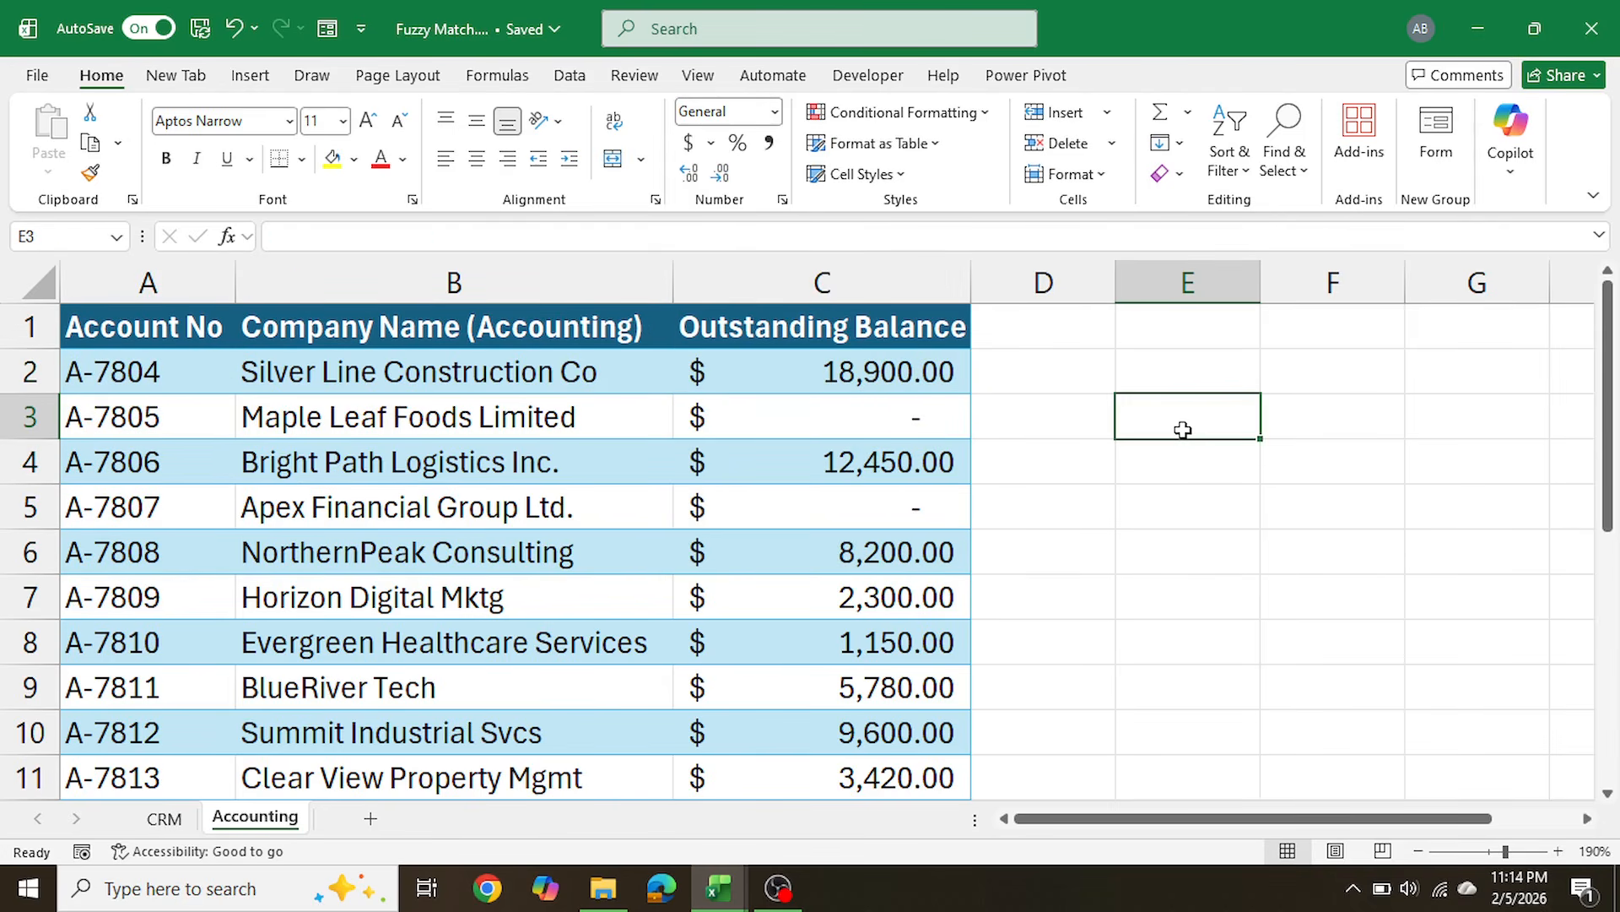
click(166, 820)
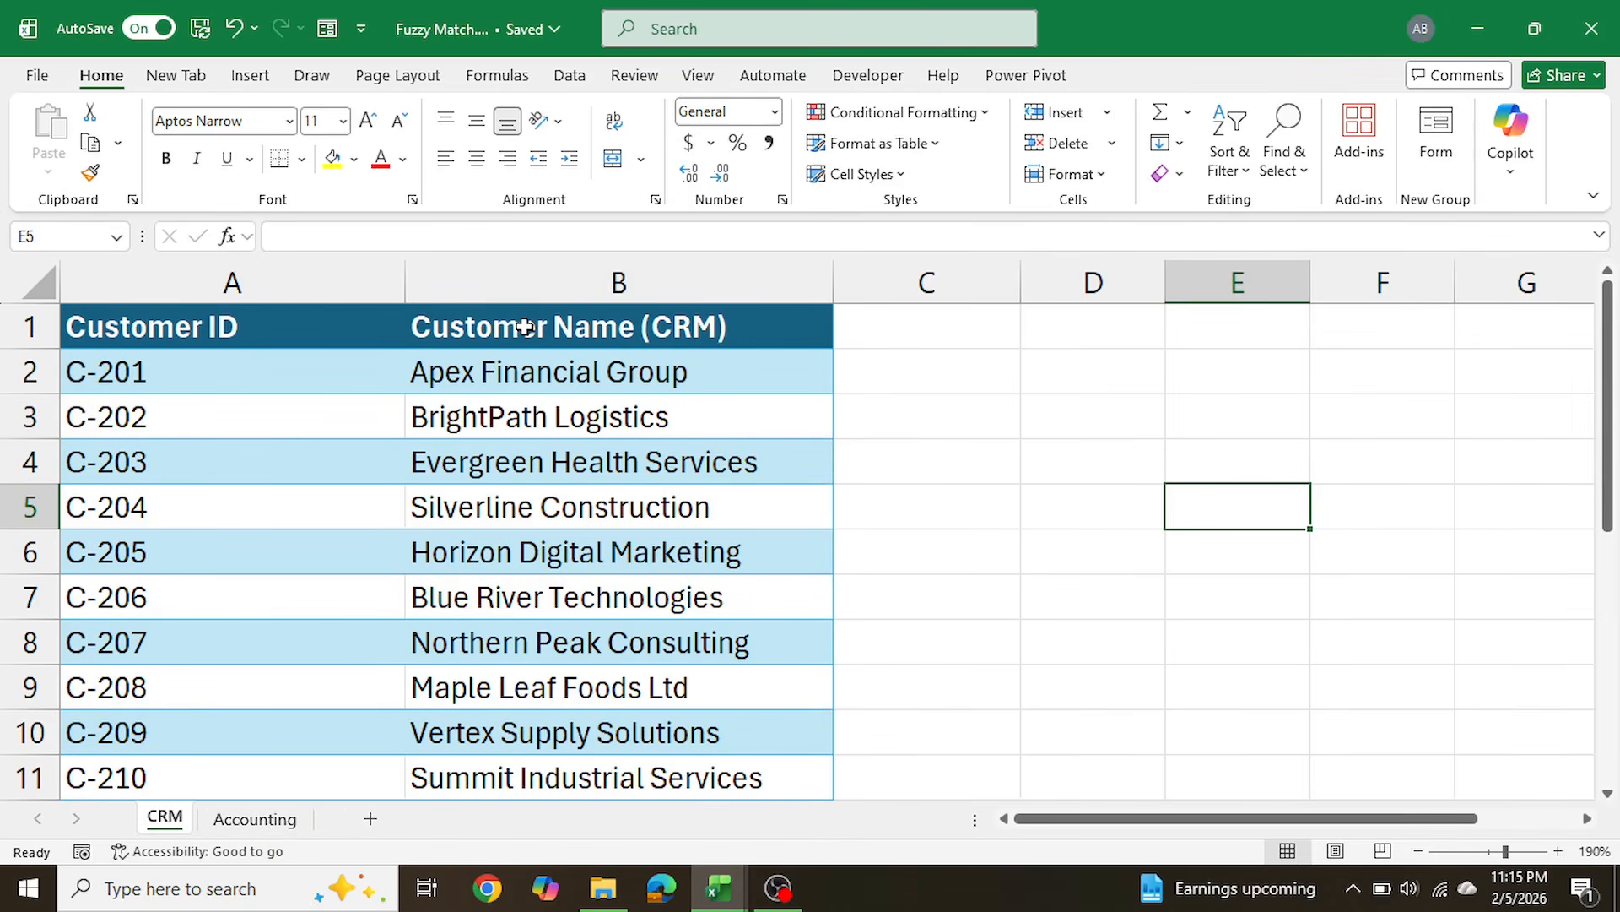
drag(524, 327, 495, 651)
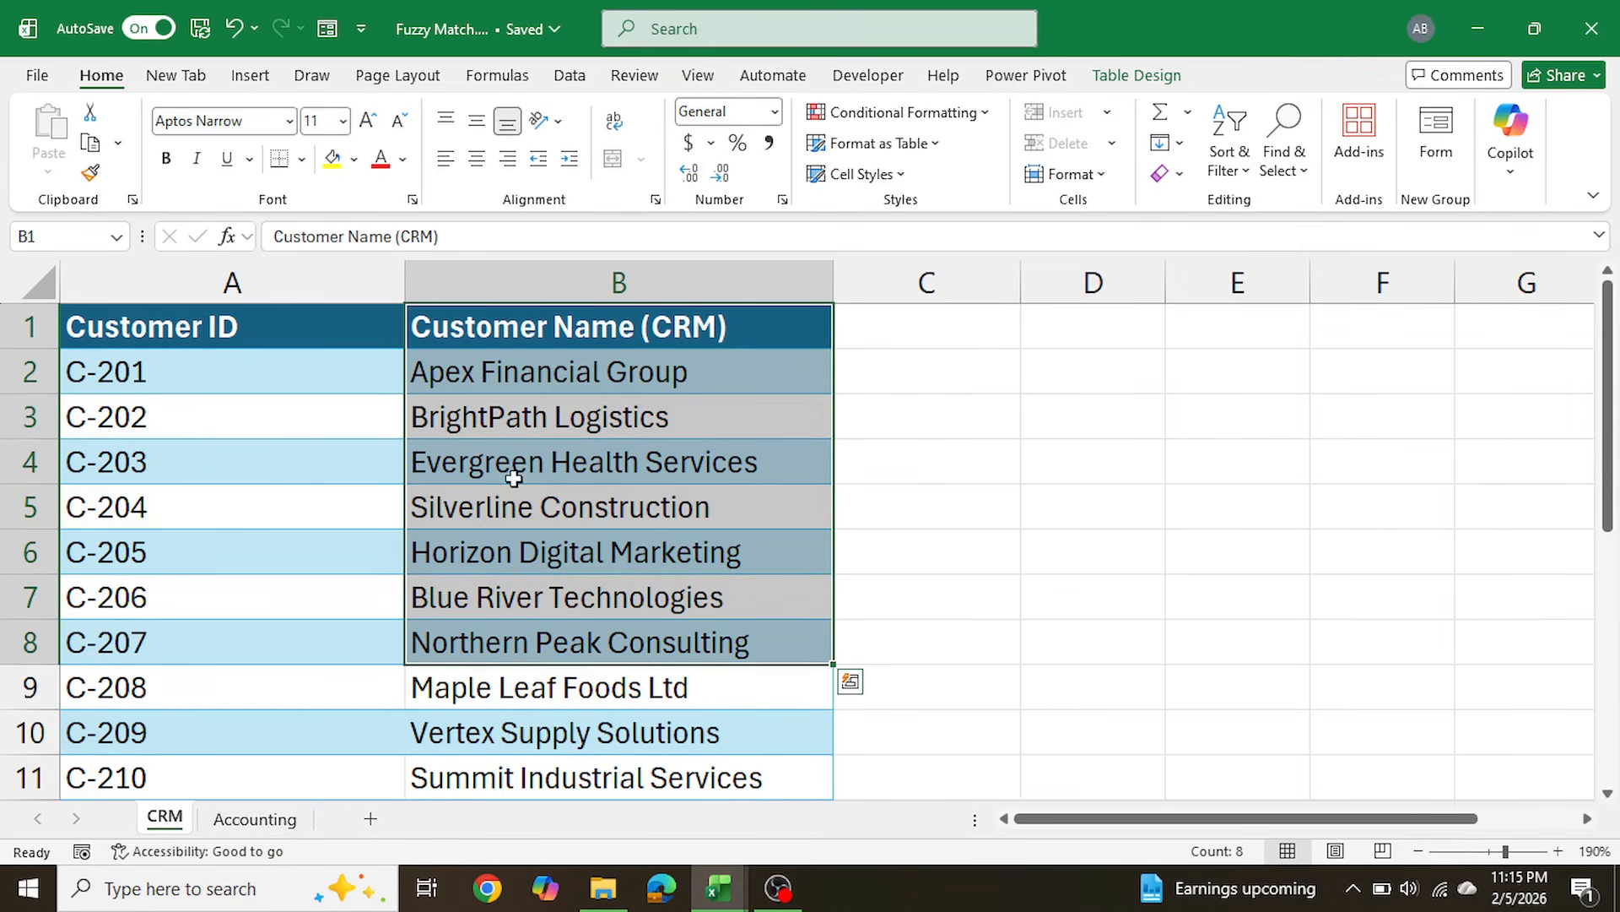
drag(268, 331, 243, 567)
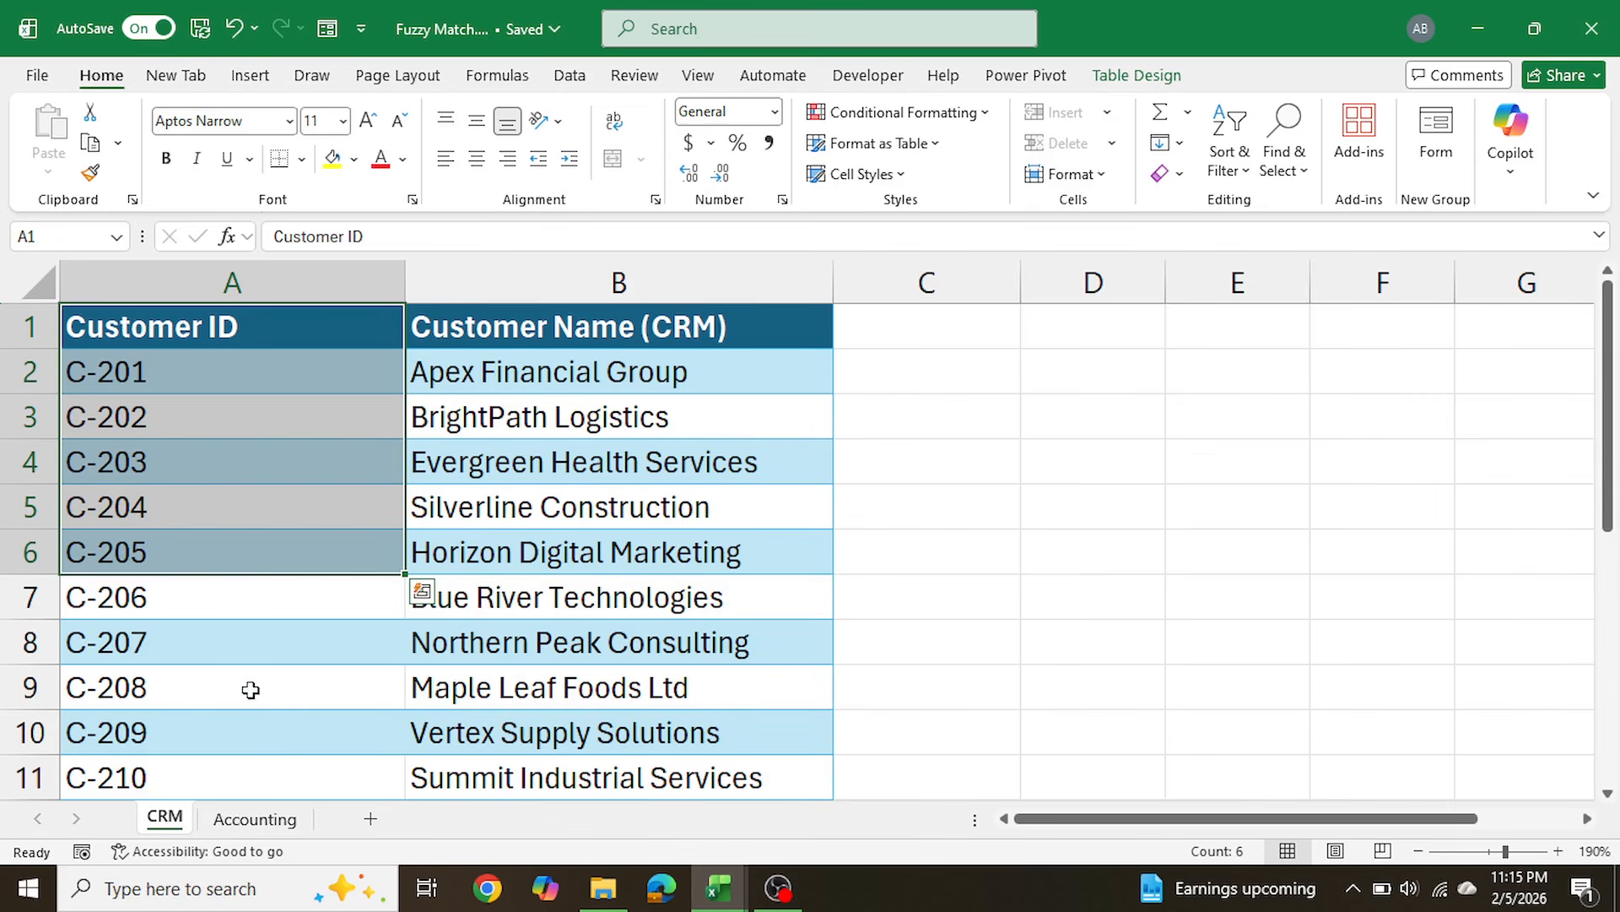
click(255, 819)
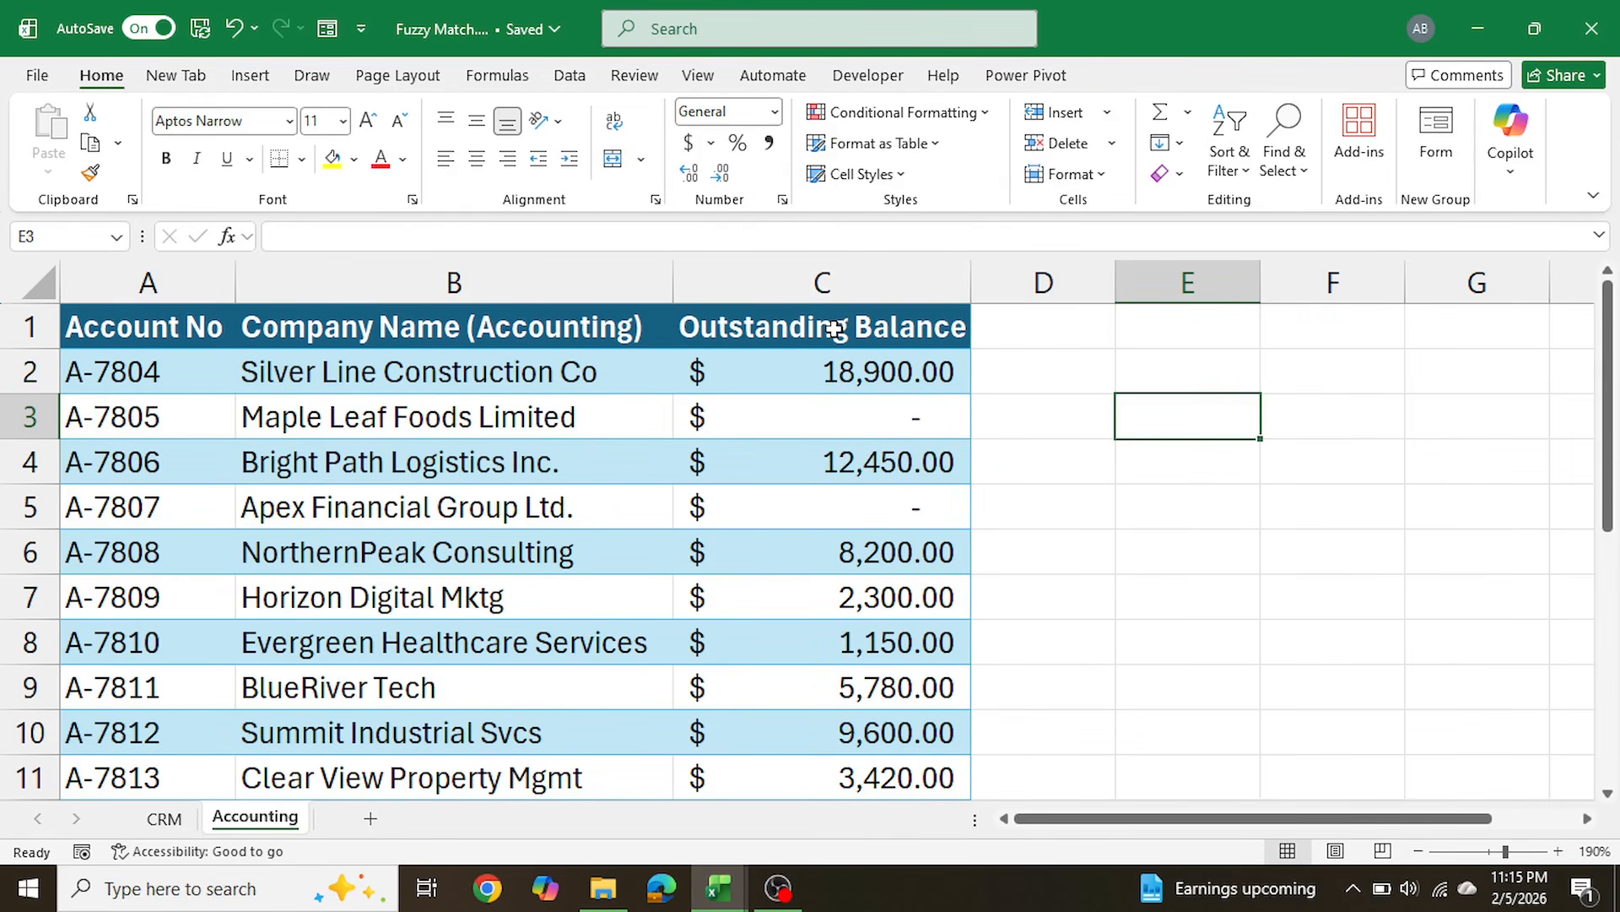
drag(834, 329, 840, 462)
click(1086, 365)
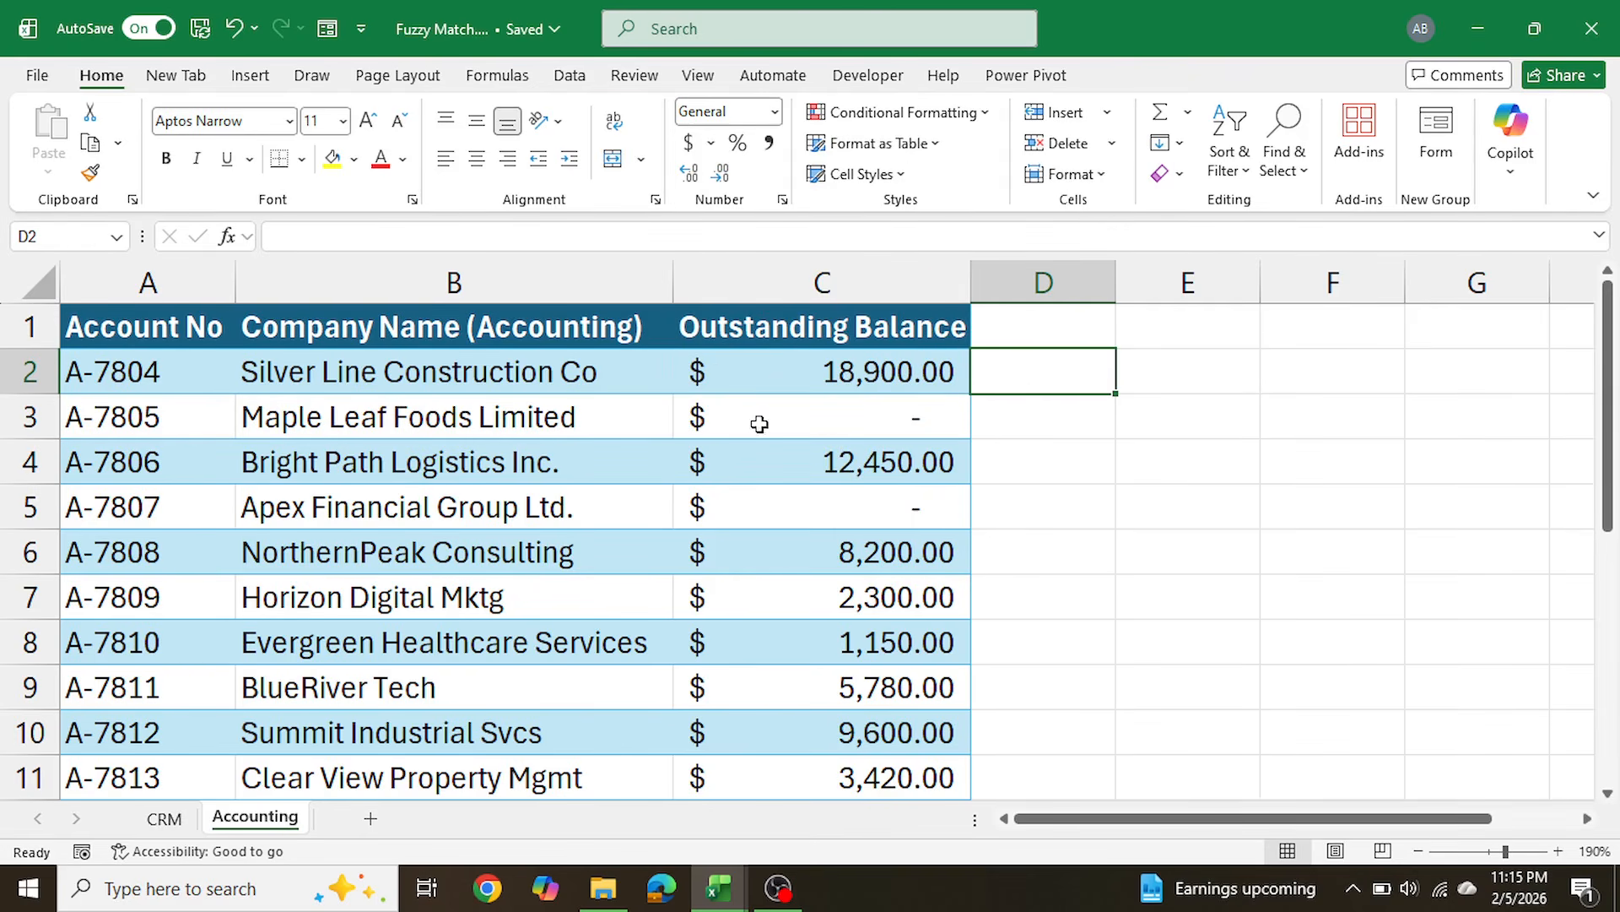
Step: Compare how Apex Financial Group, Horizon Digital and Ironclad Manufacturing are spelled in the name columns of the Accounting and CRM sheets
click(1085, 280)
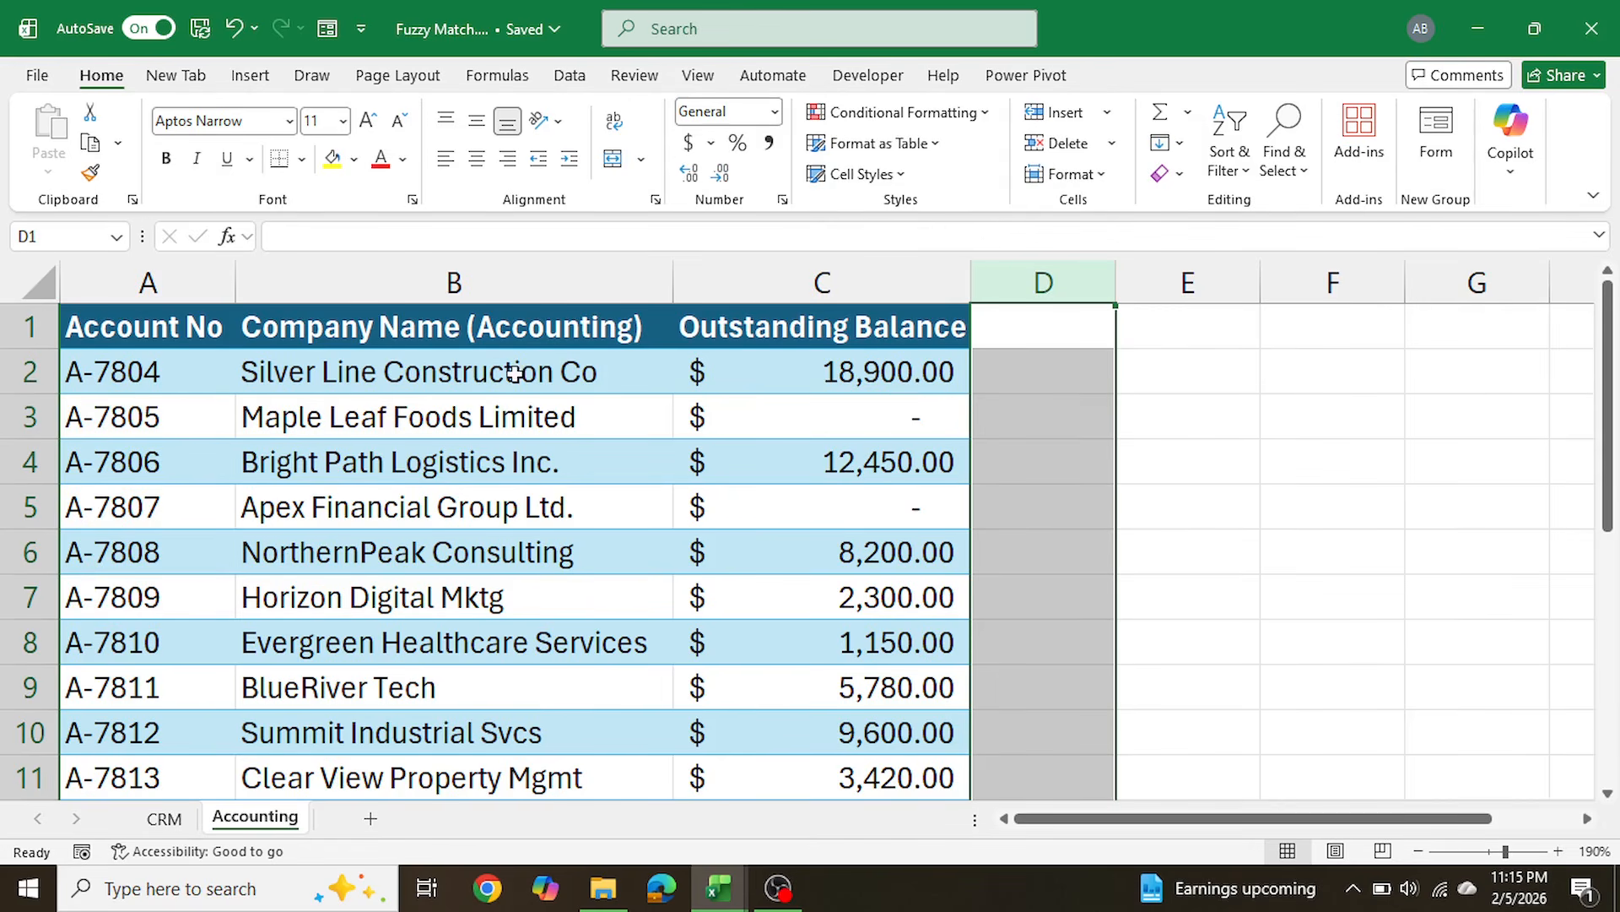
drag(512, 354, 497, 724)
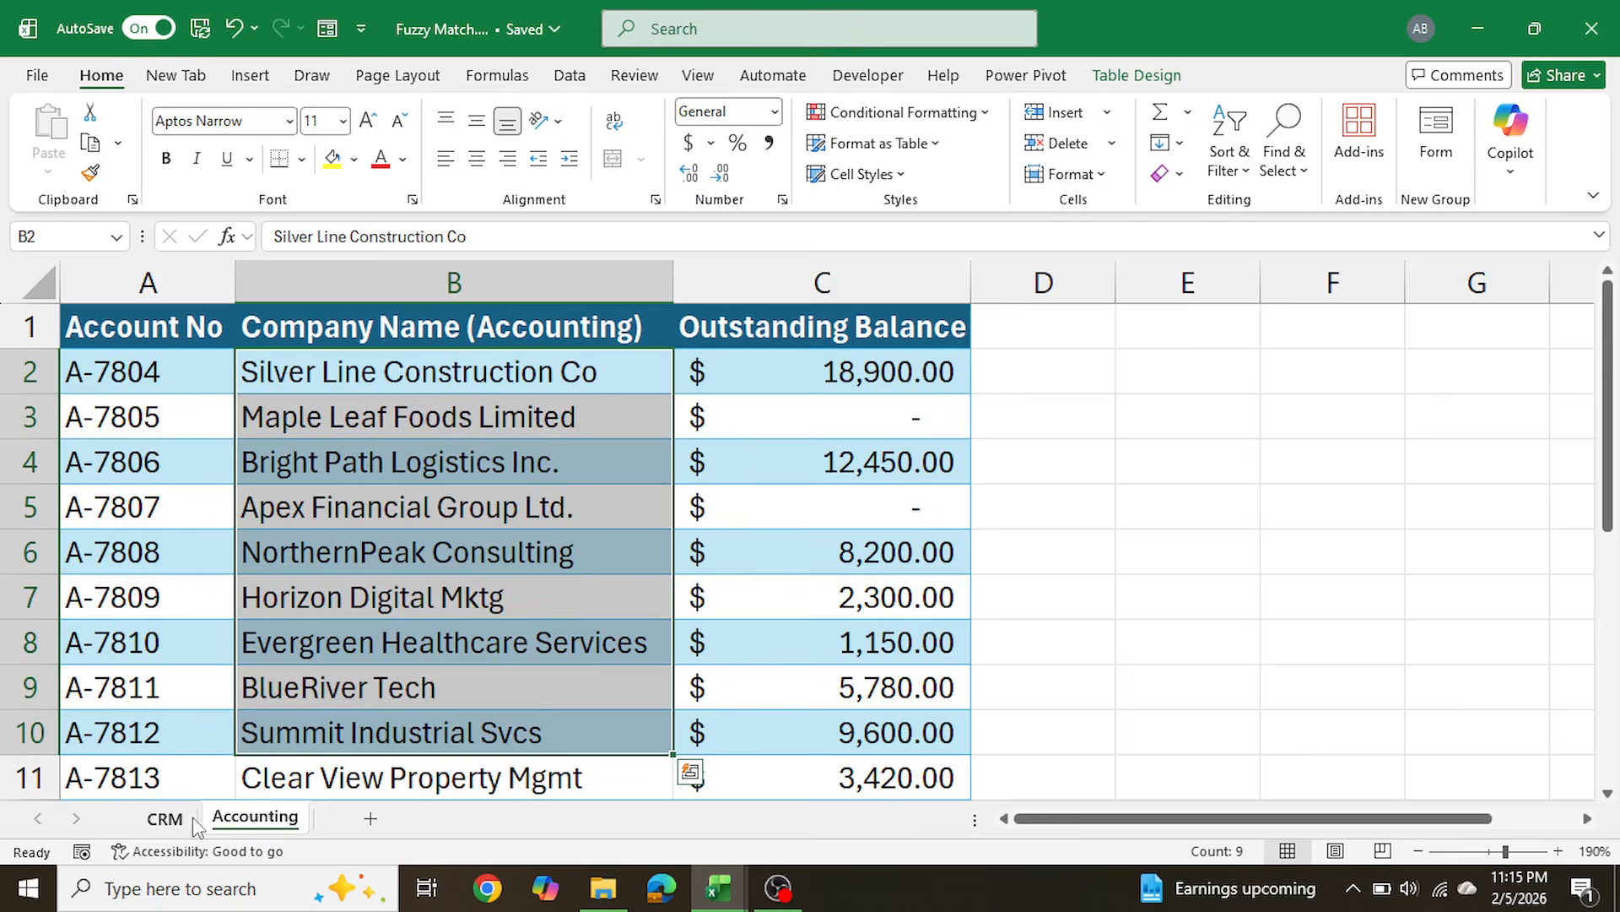
click(164, 818)
drag(624, 364, 610, 657)
click(508, 371)
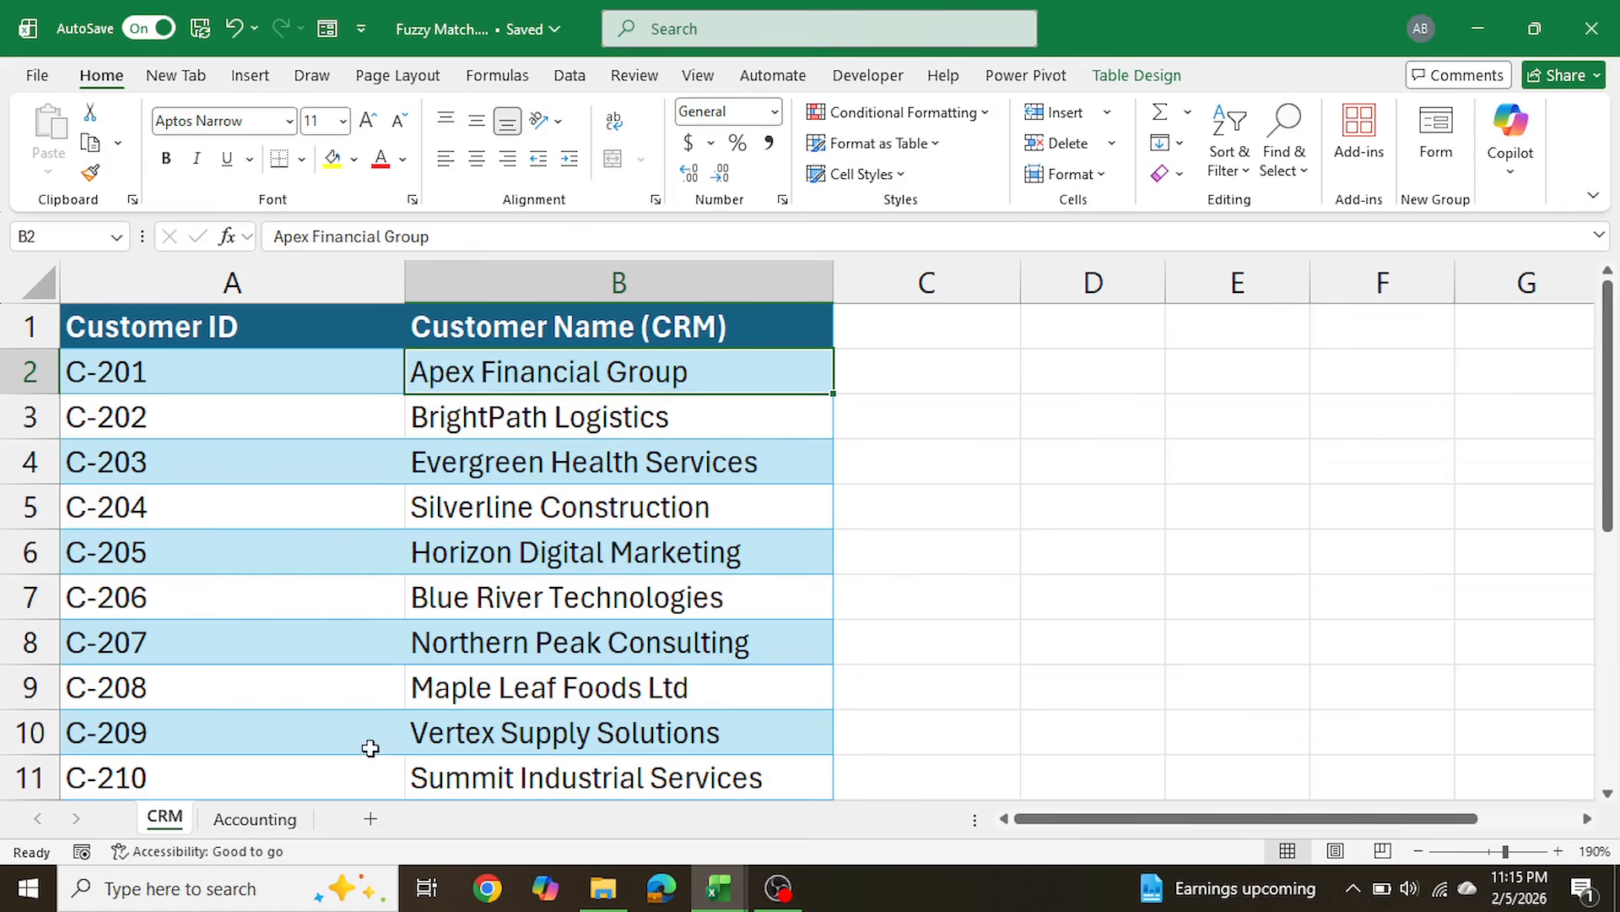
click(285, 821)
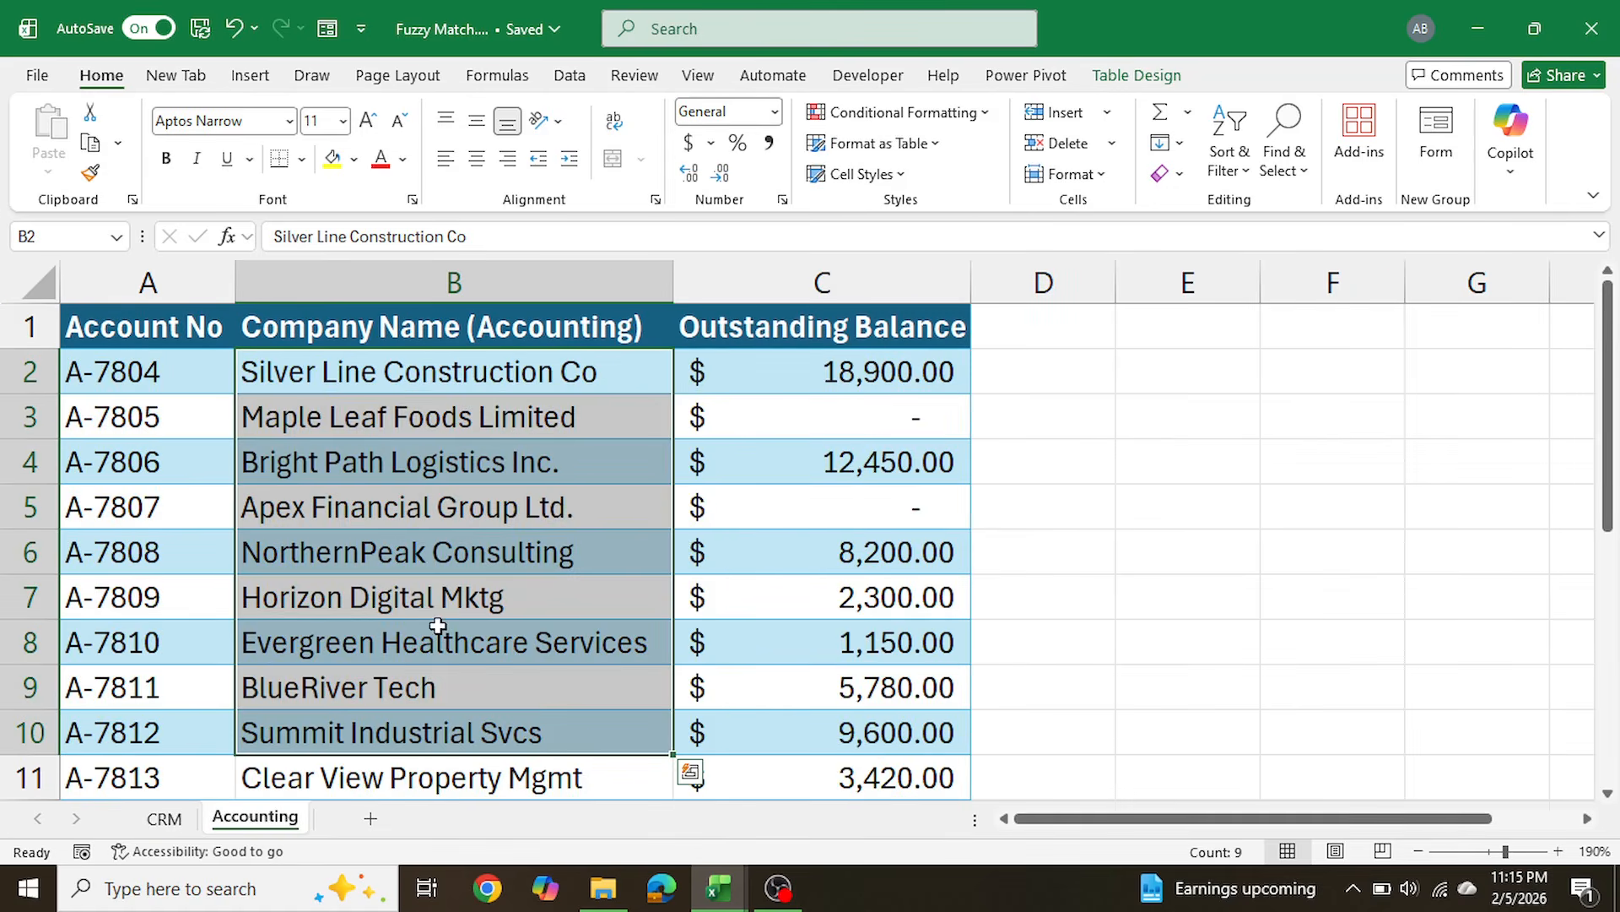
click(409, 522)
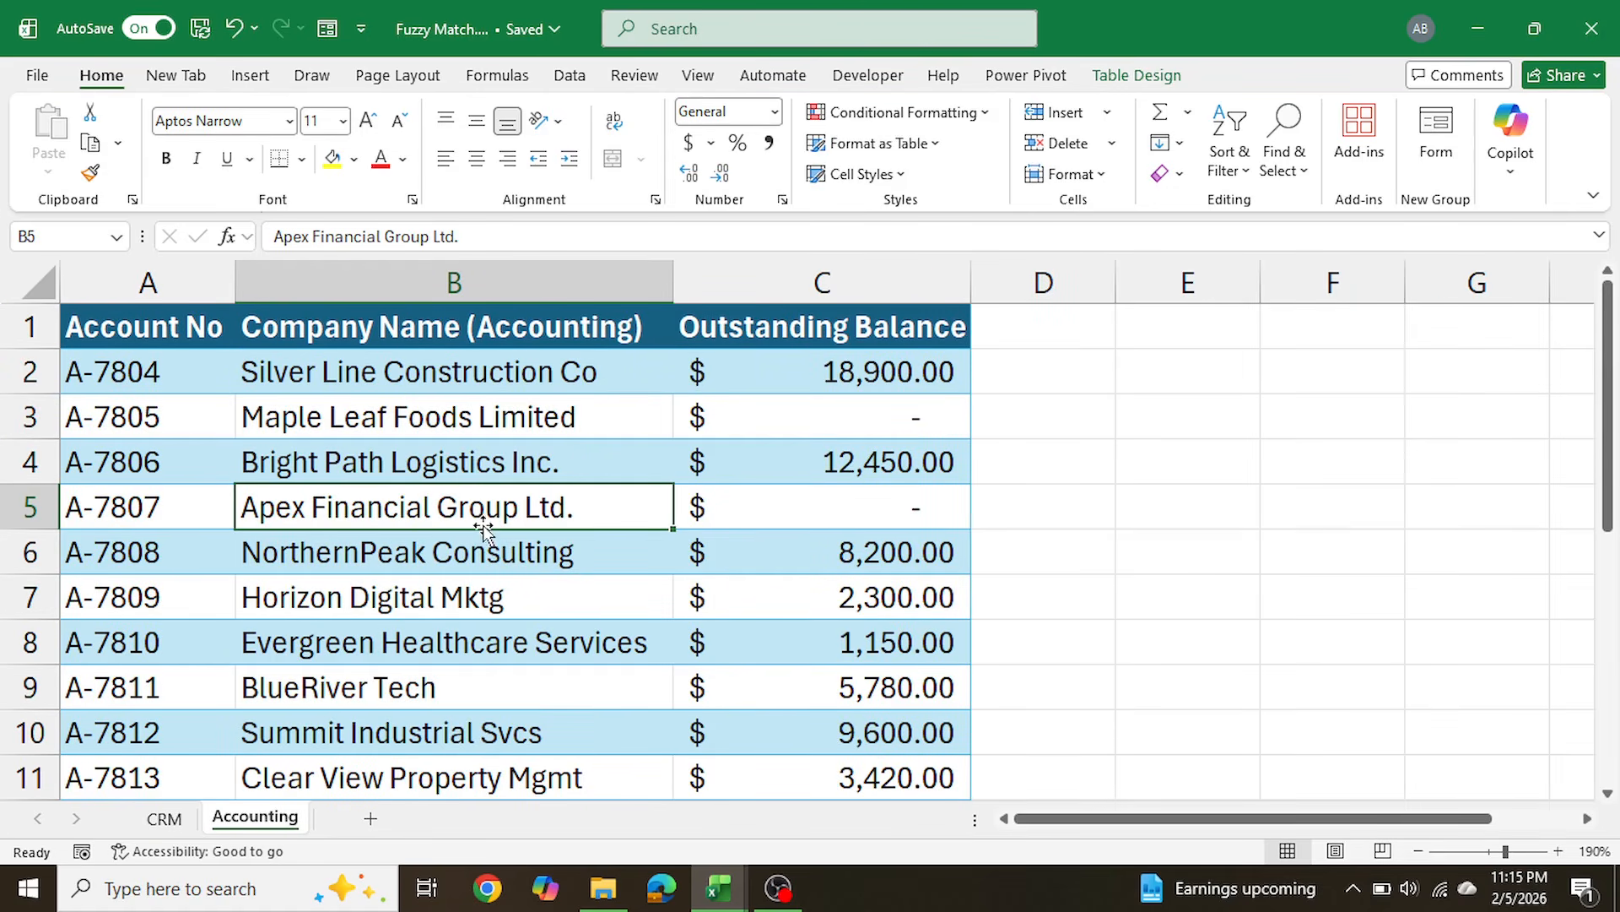
click(265, 614)
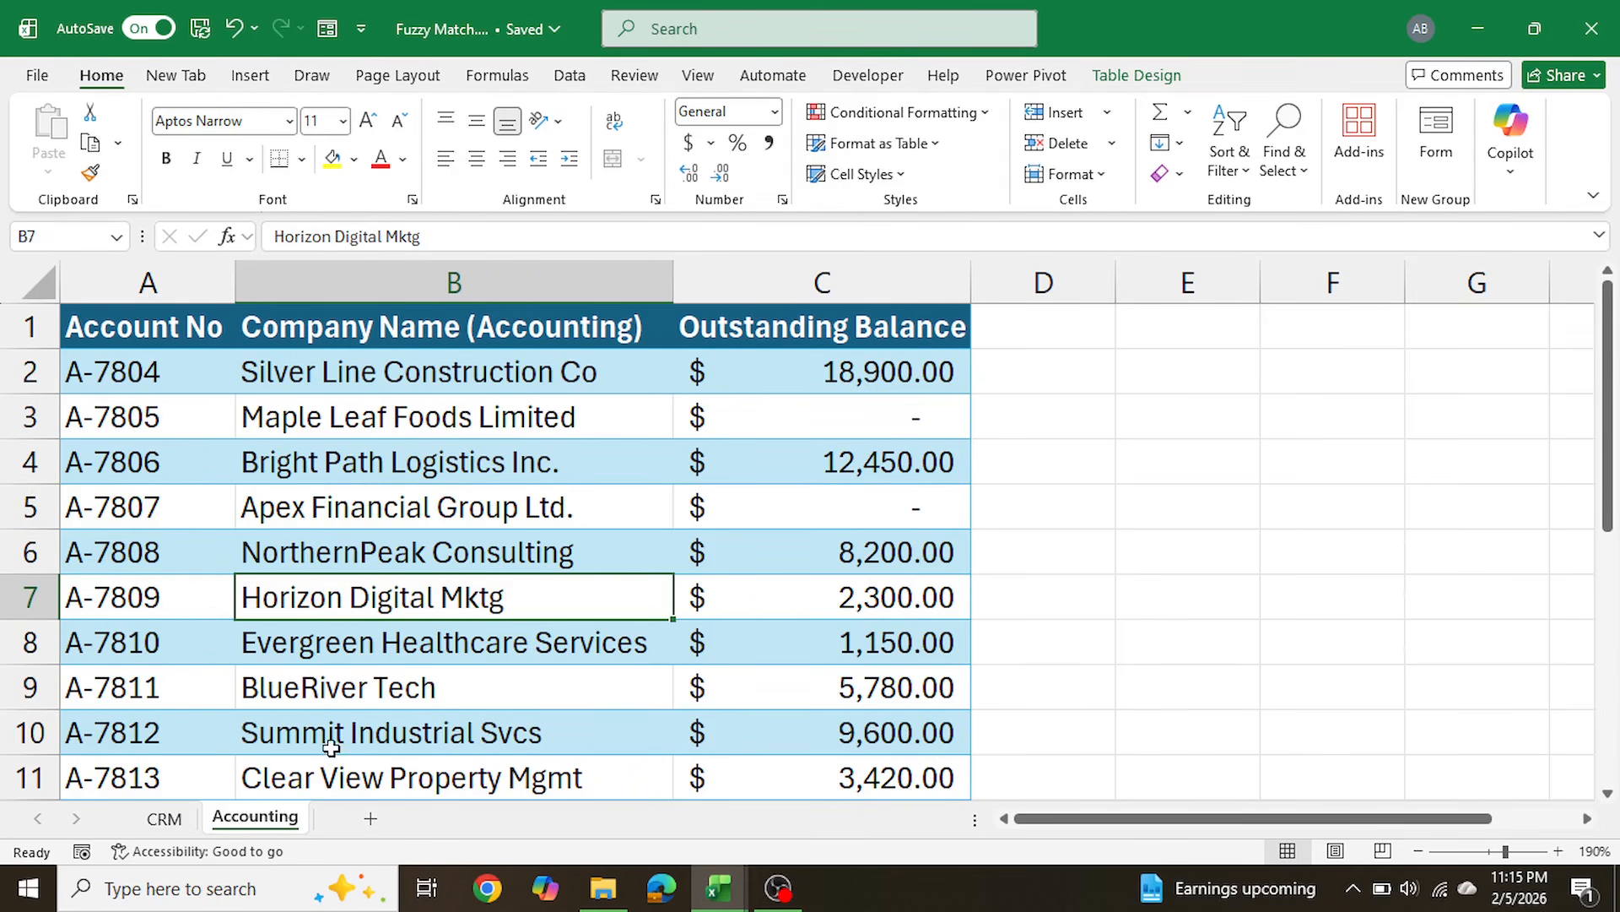
click(164, 818)
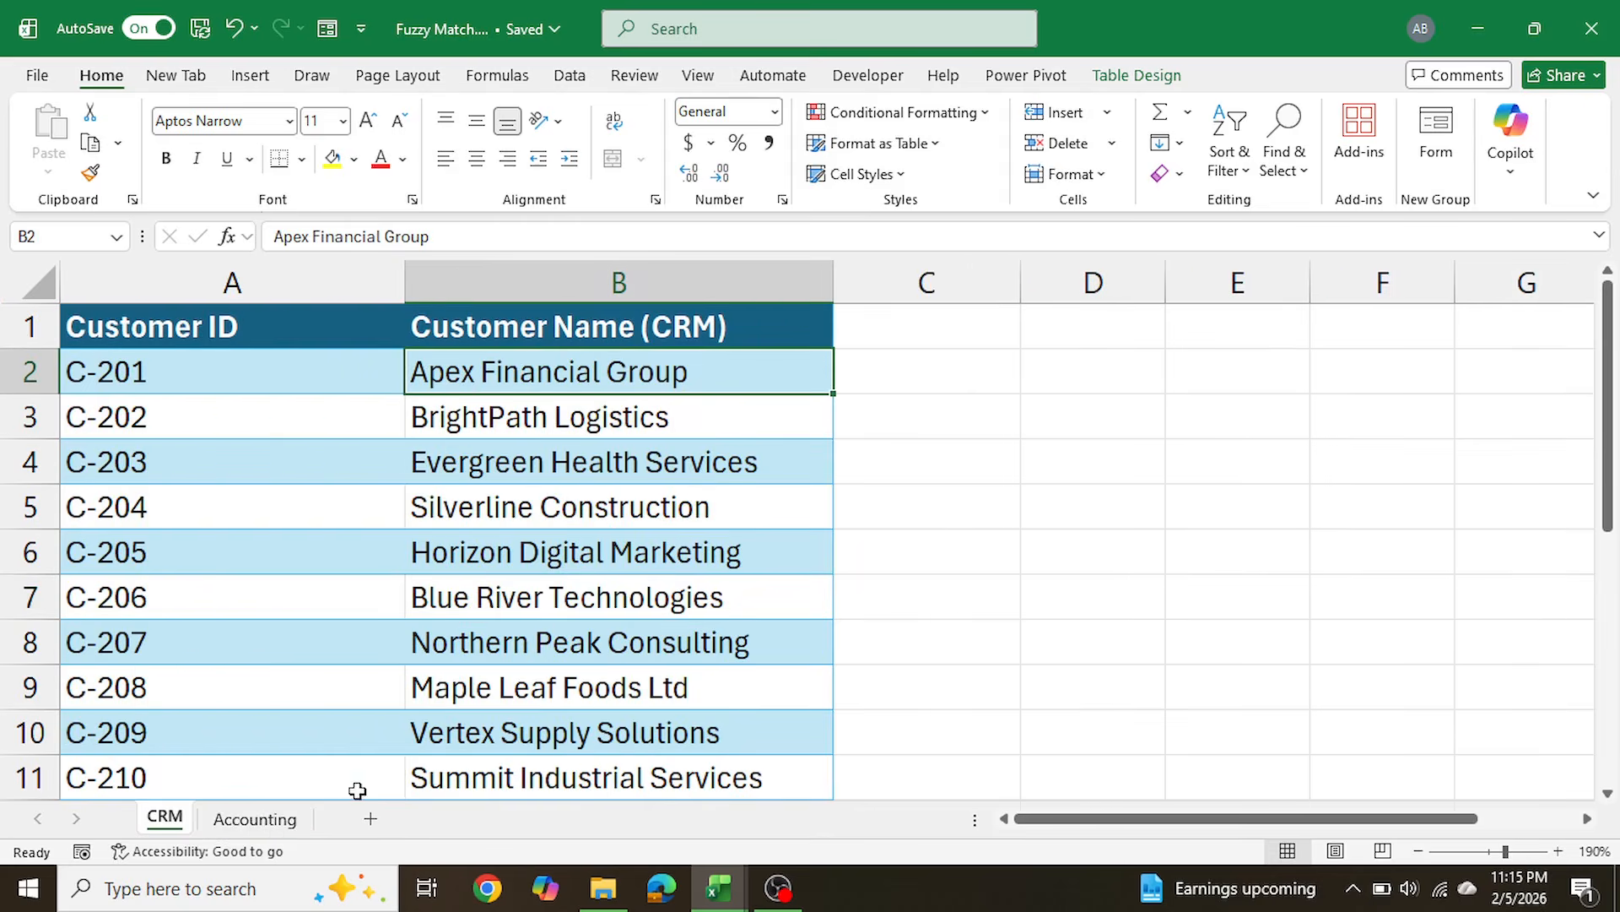
click(489, 547)
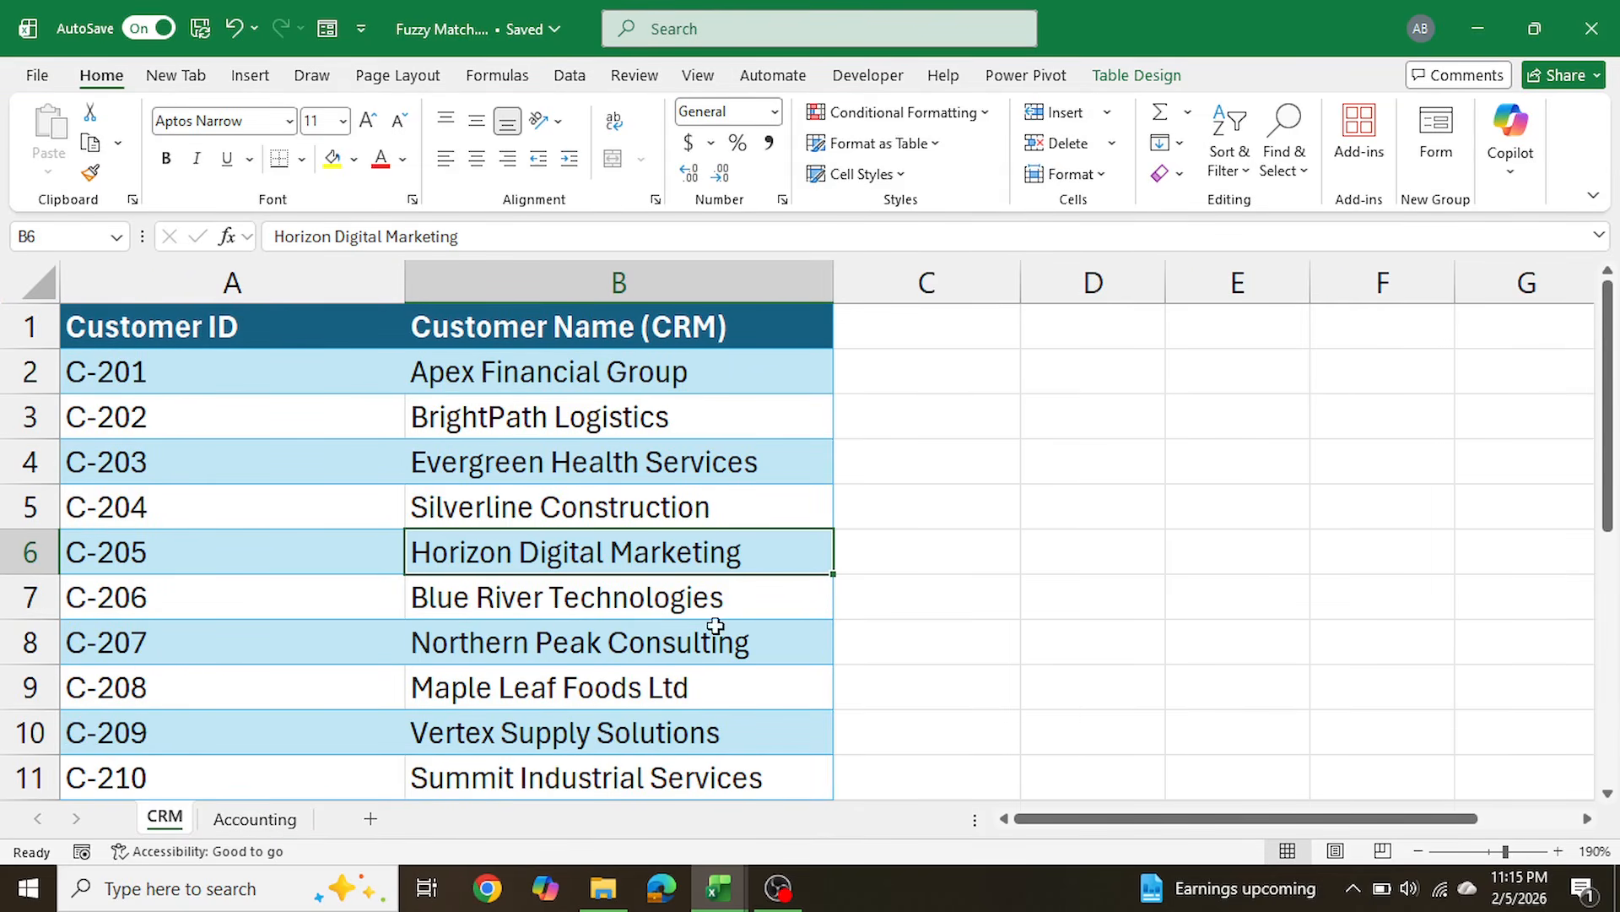
scroll(709, 622, down, 1)
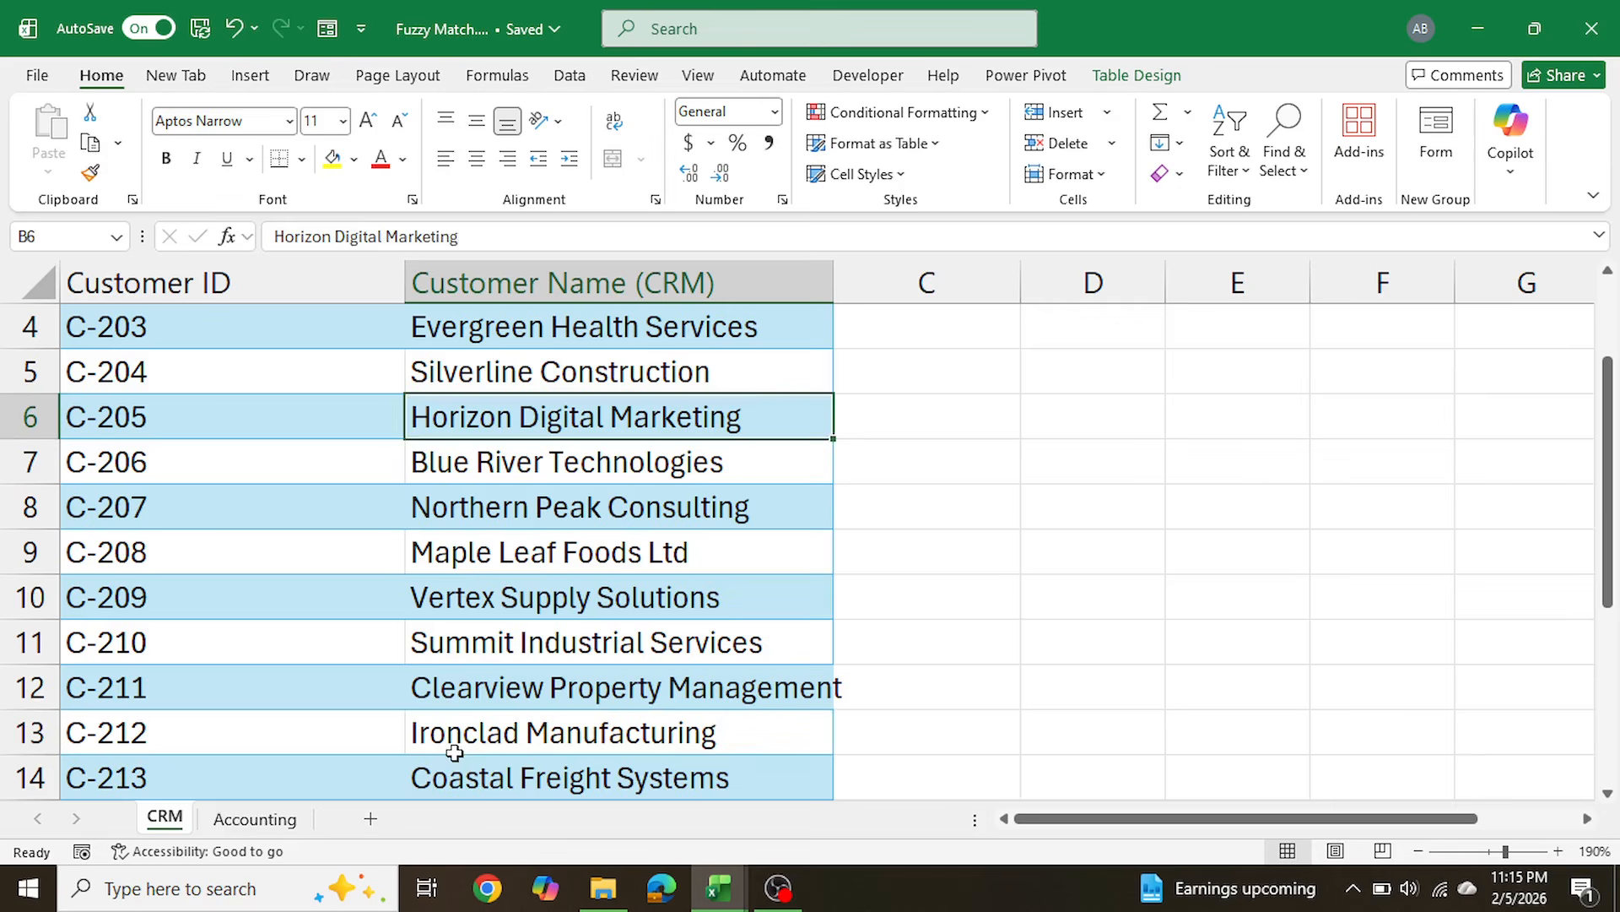
click(455, 751)
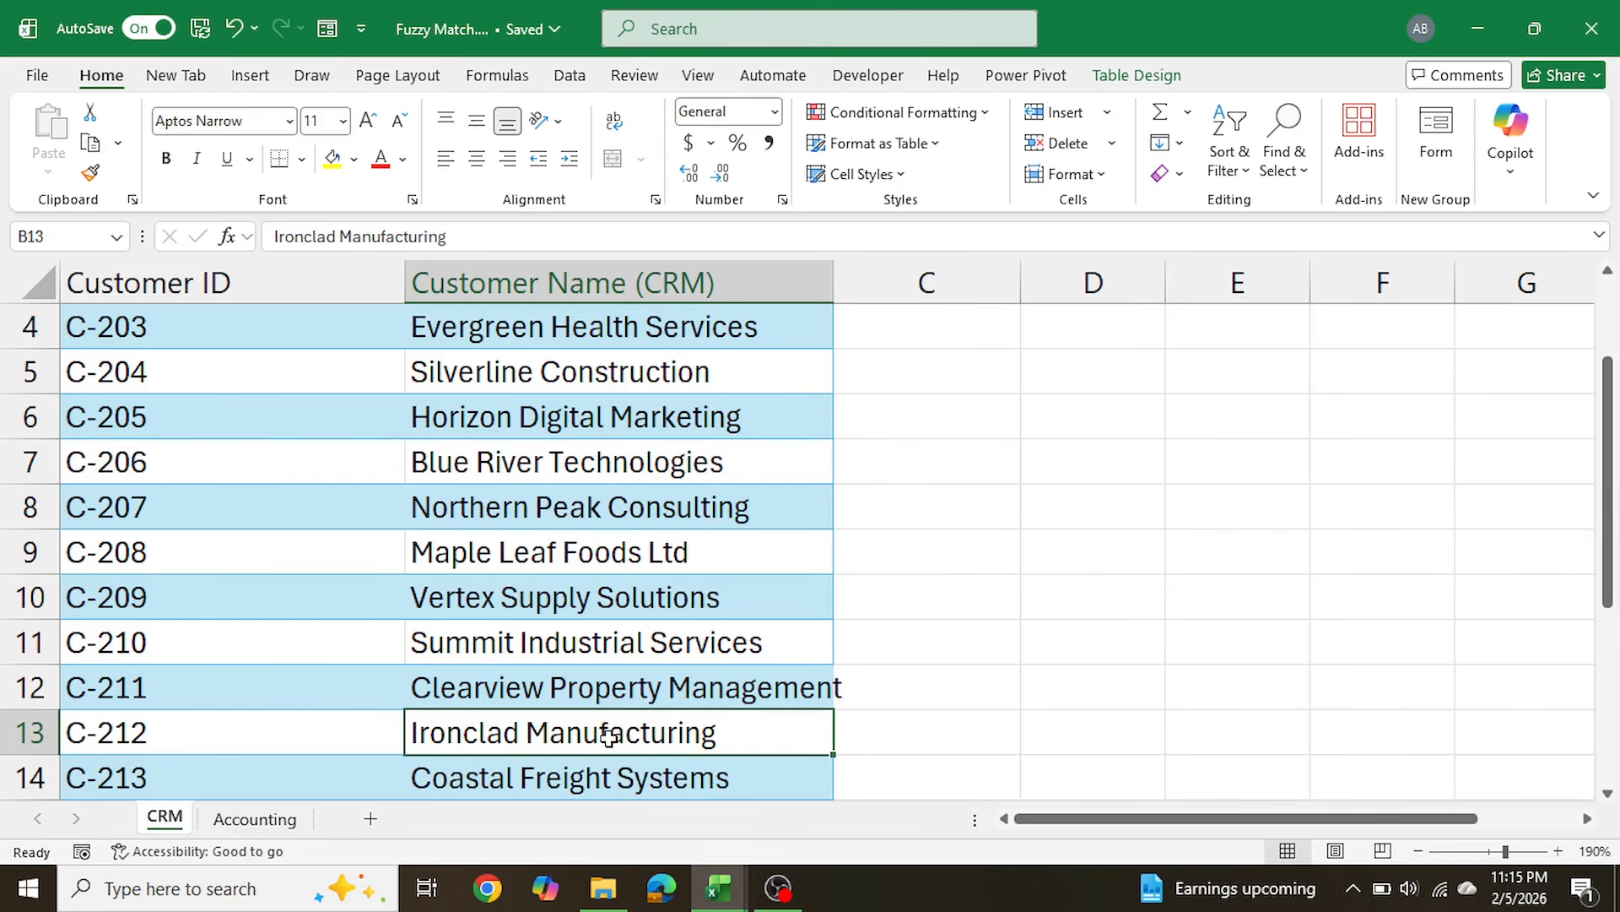
click(291, 822)
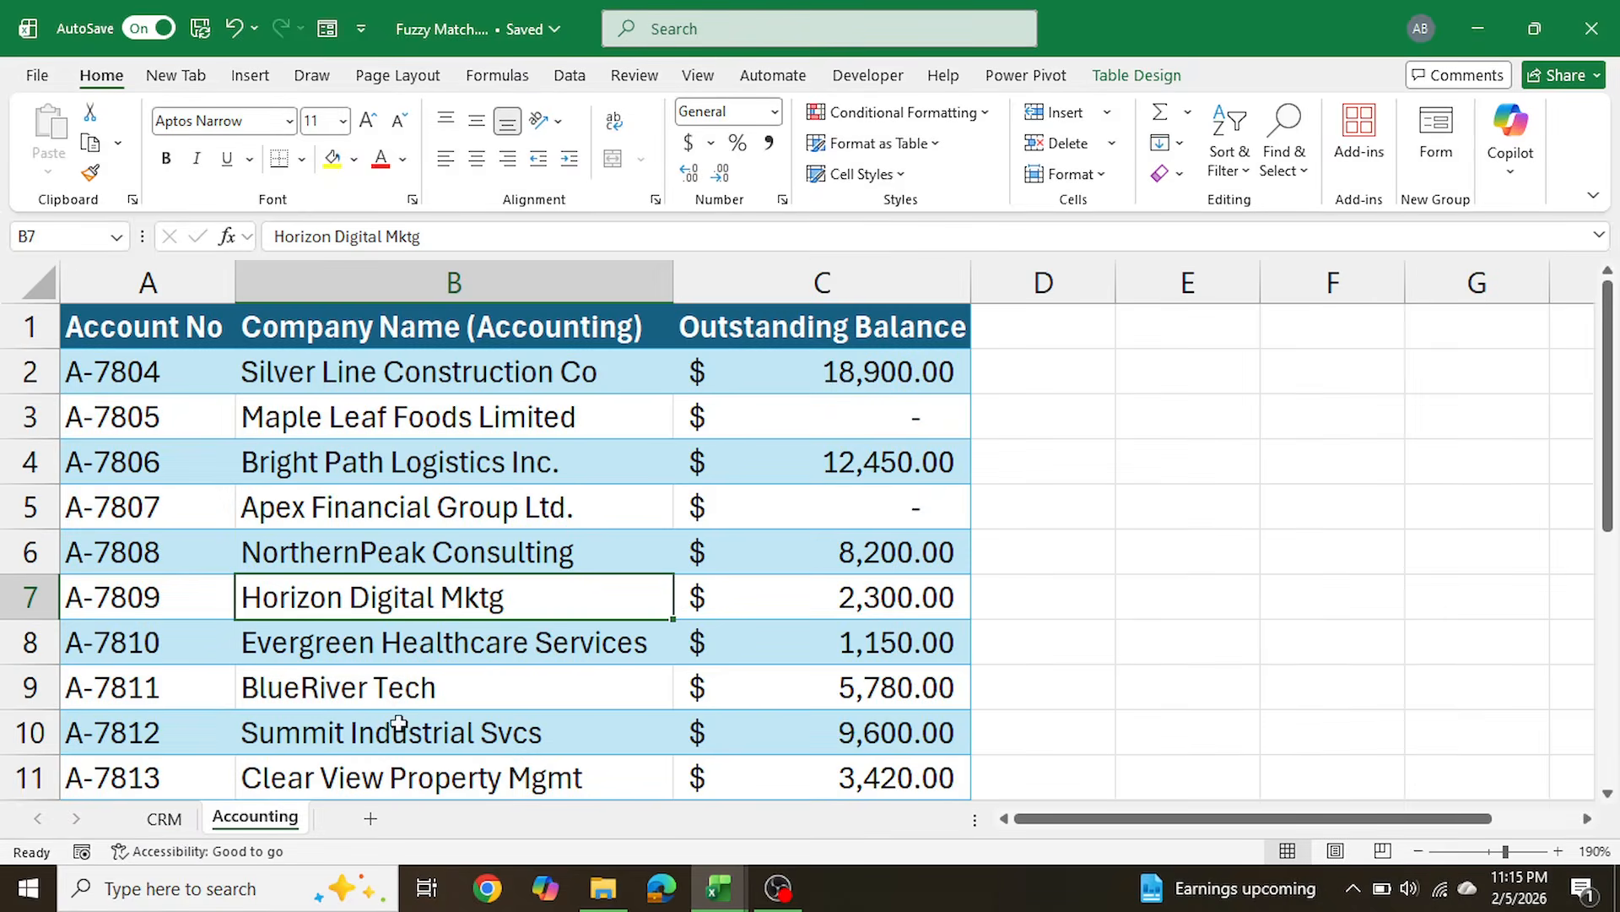
scroll(395, 666, down, 2)
click(385, 605)
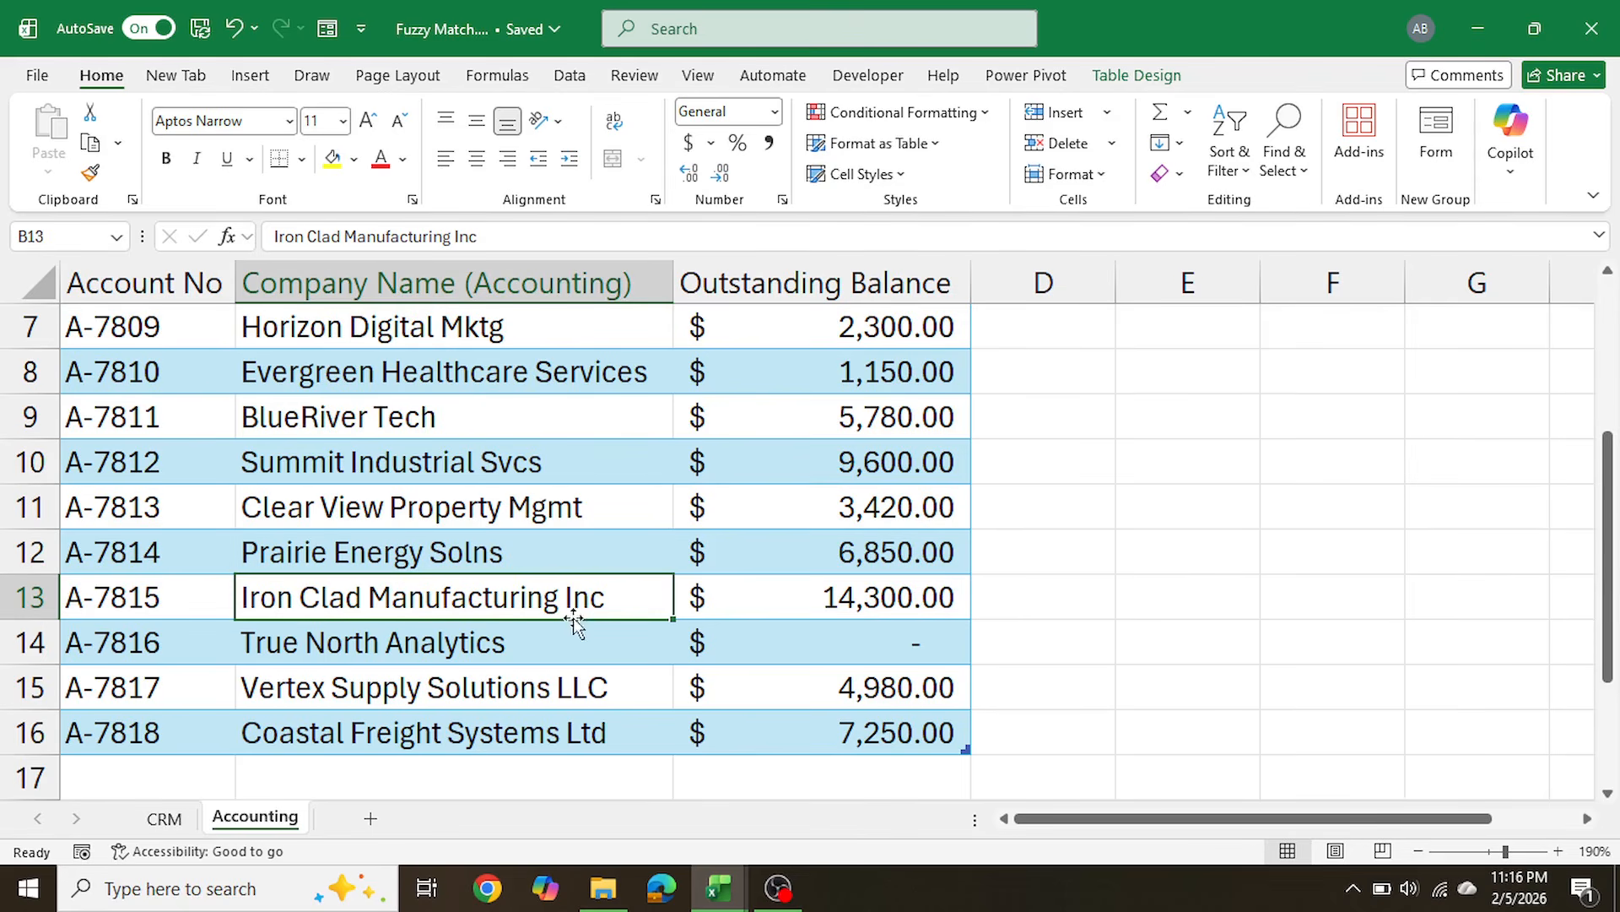
scroll(502, 705, up, 2)
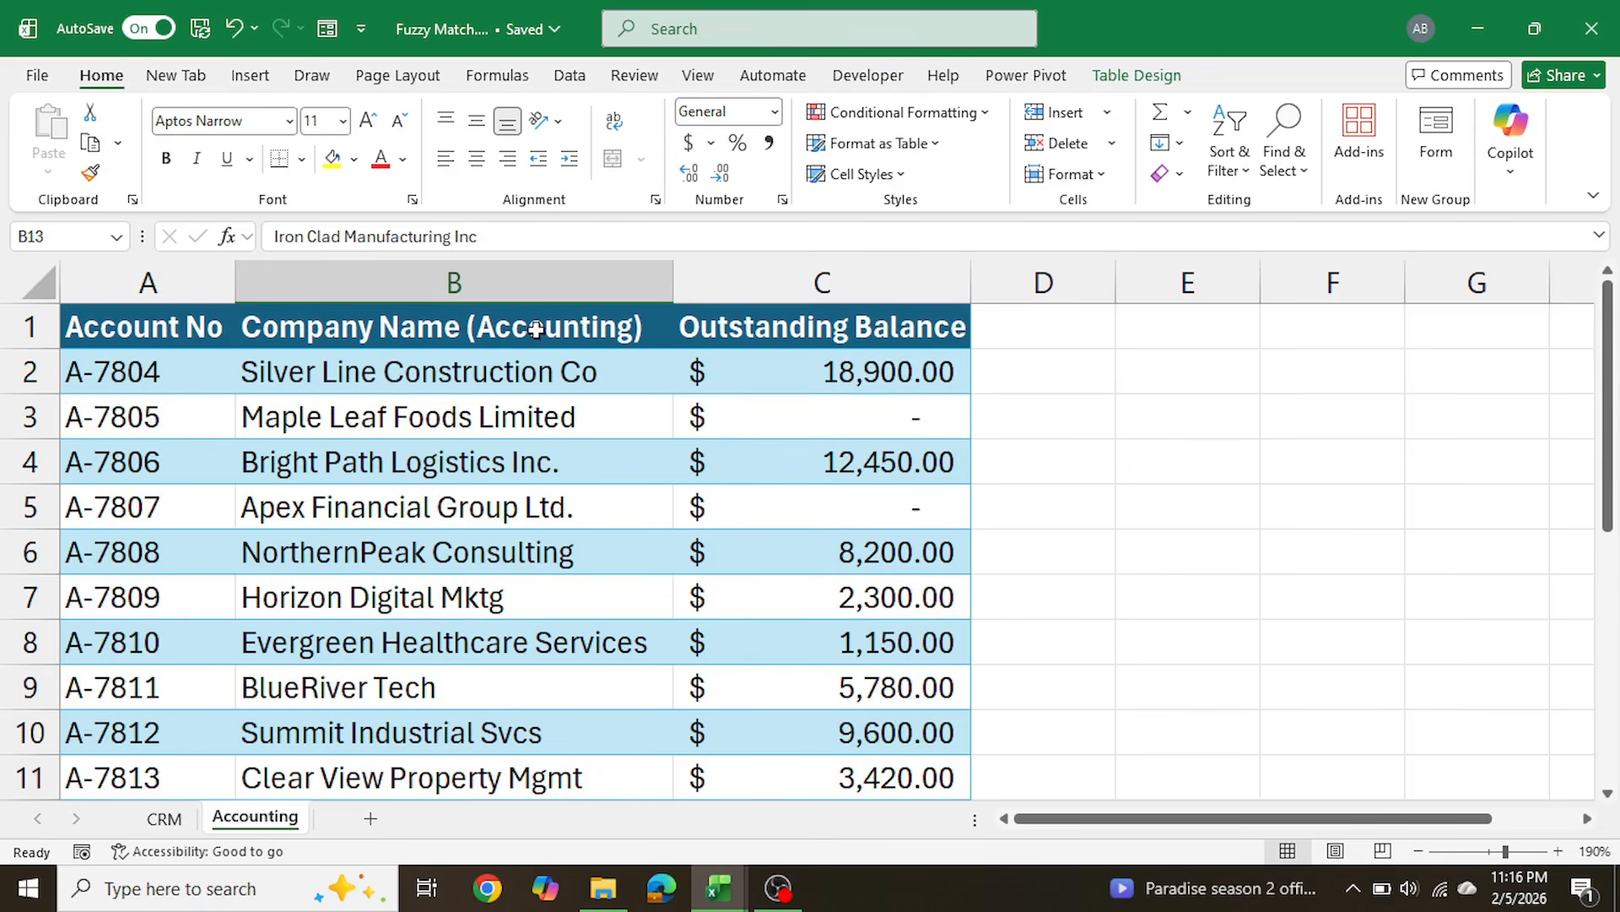
Step: Review the Accounting company names against the CRM customer names and IDs, and check the empty column D beside the outstanding balances
drag(526, 353, 532, 738)
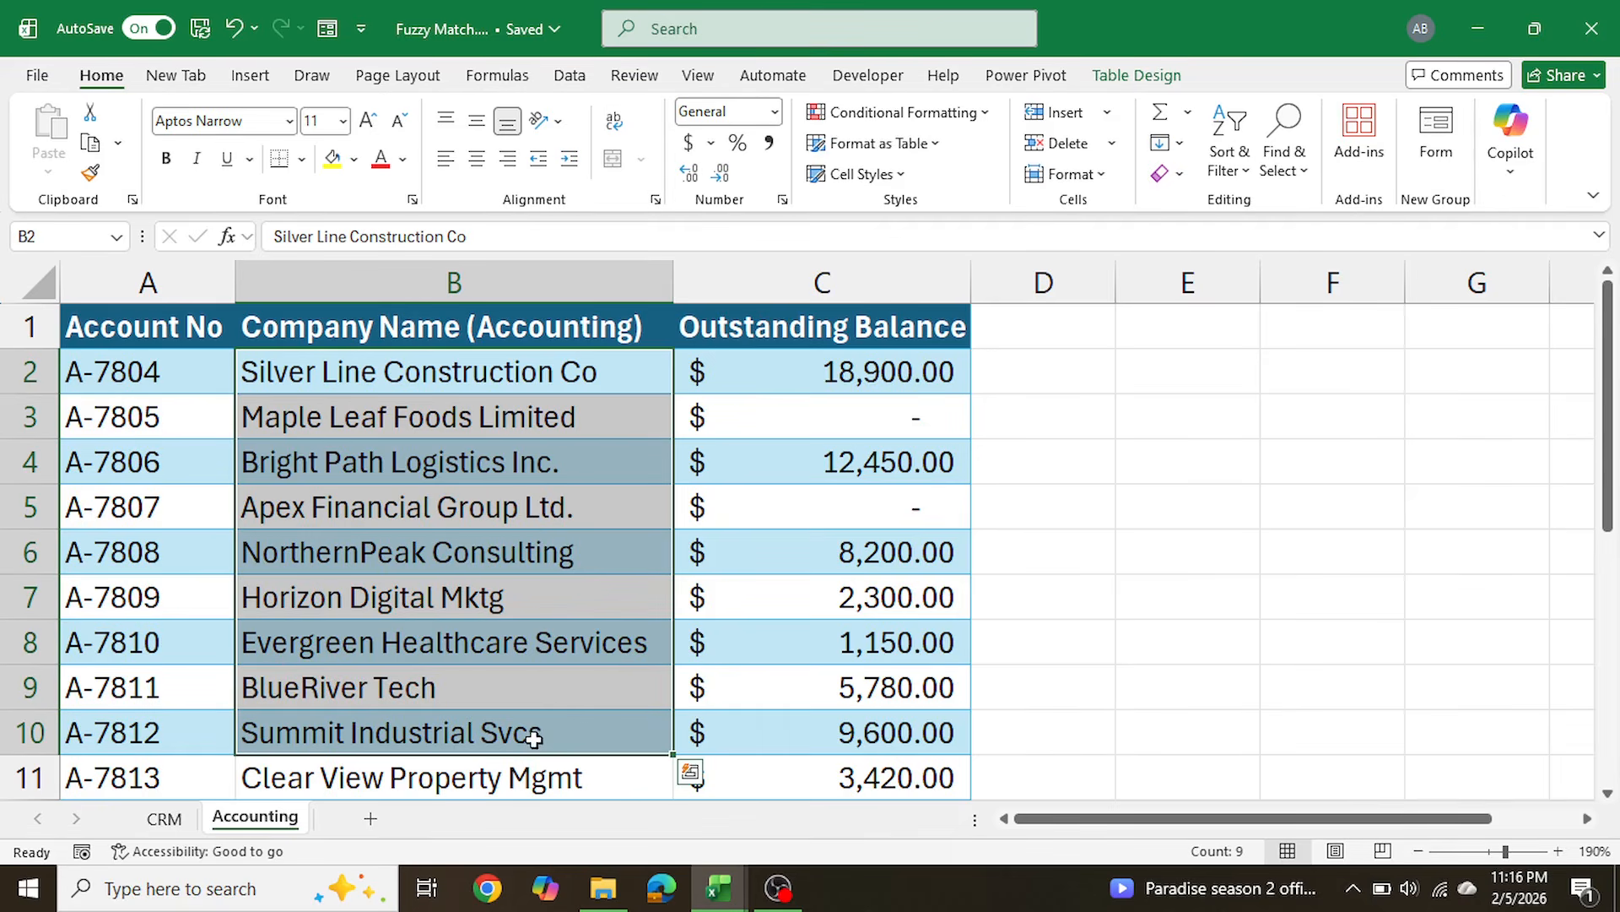
click(840, 445)
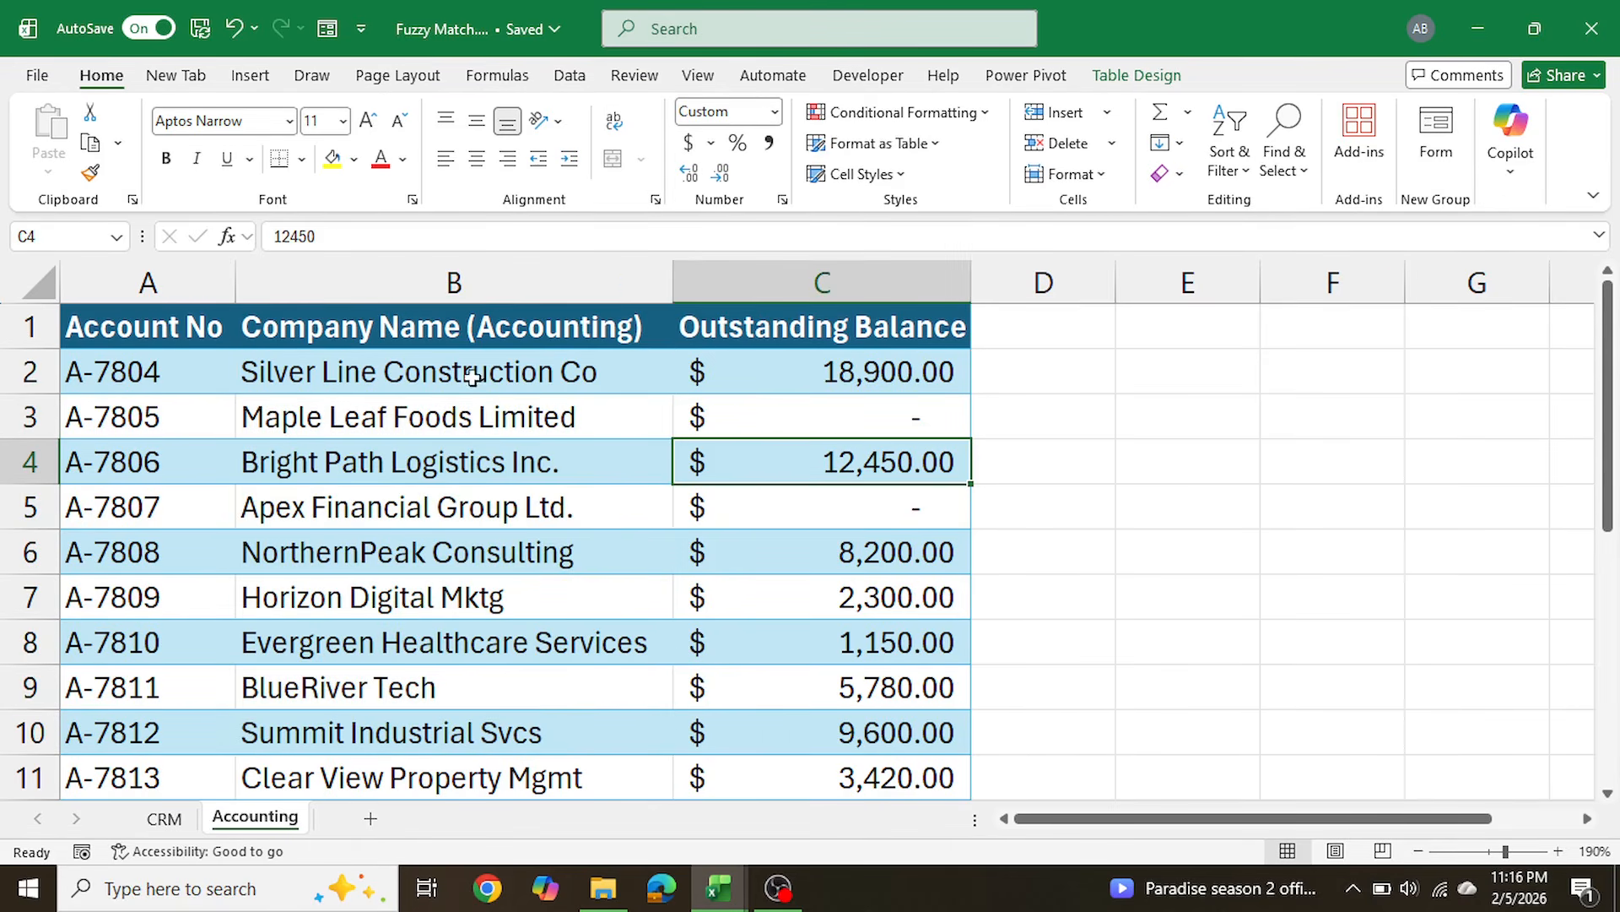
drag(470, 373, 463, 687)
click(441, 511)
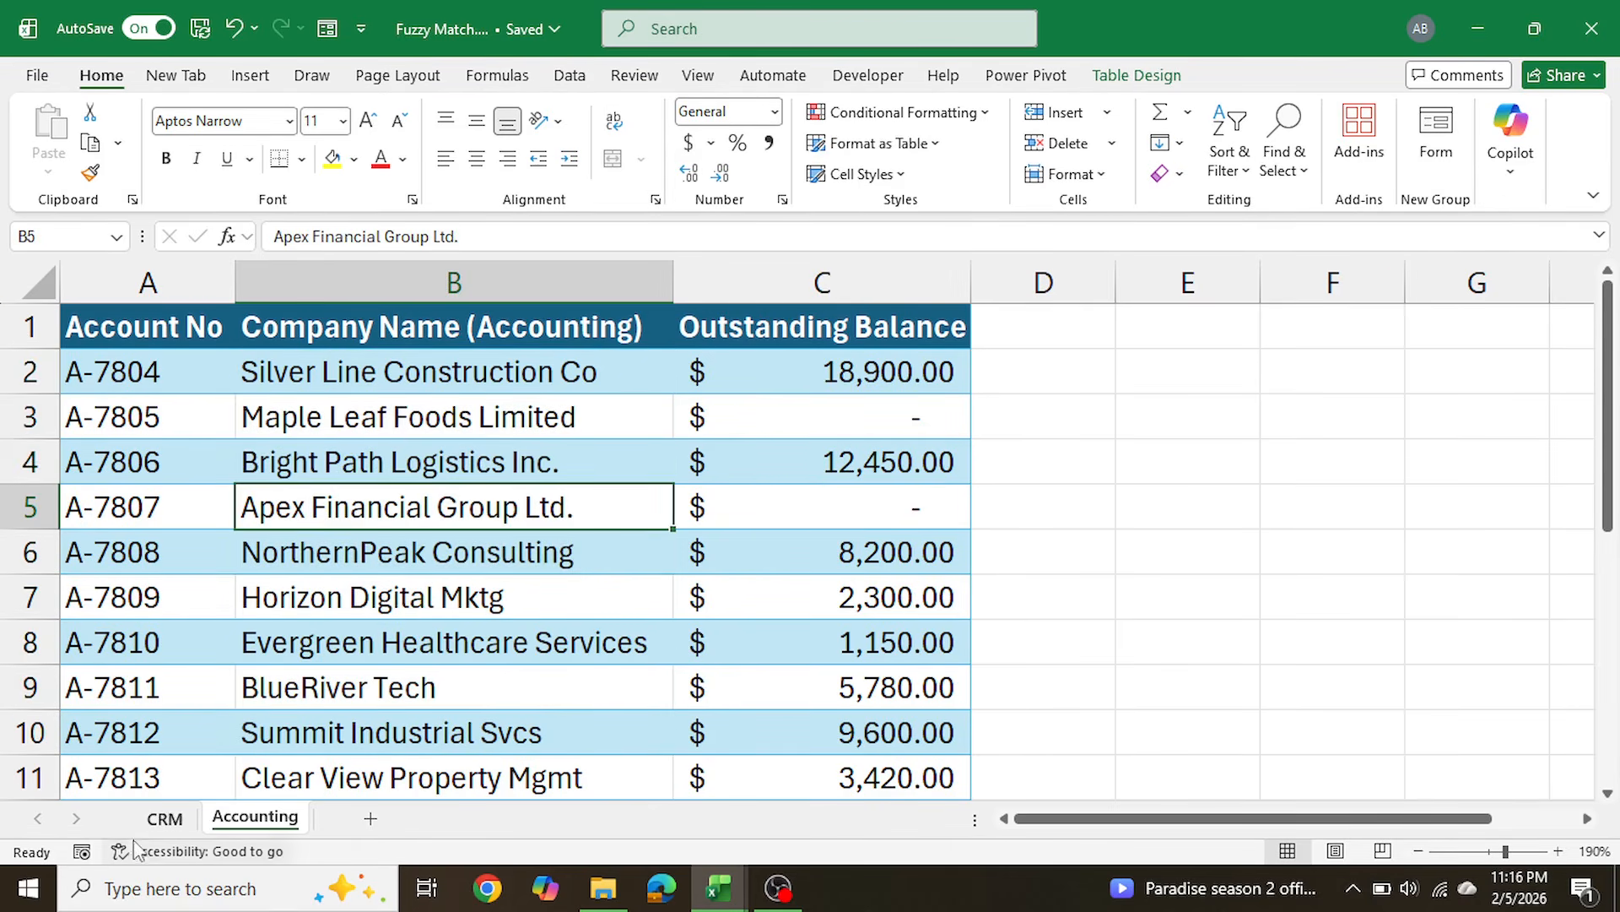
click(165, 818)
click(314, 403)
drag(531, 413, 525, 562)
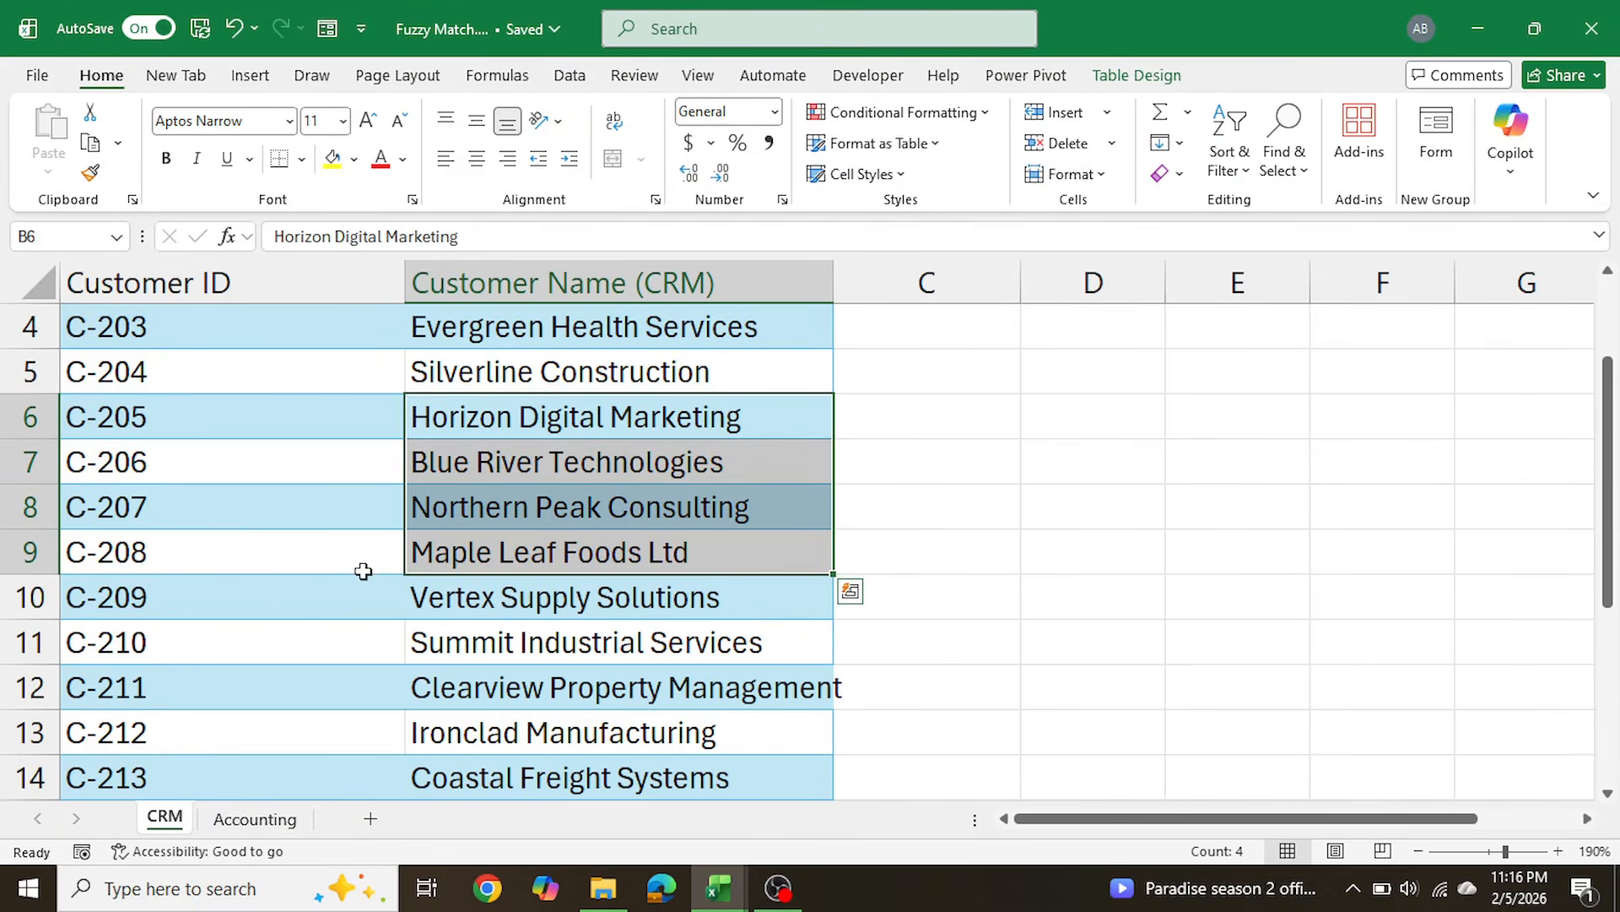
scroll(164, 363, up, 1)
drag(192, 330, 195, 595)
click(299, 814)
drag(1047, 283, 1055, 502)
click(1331, 429)
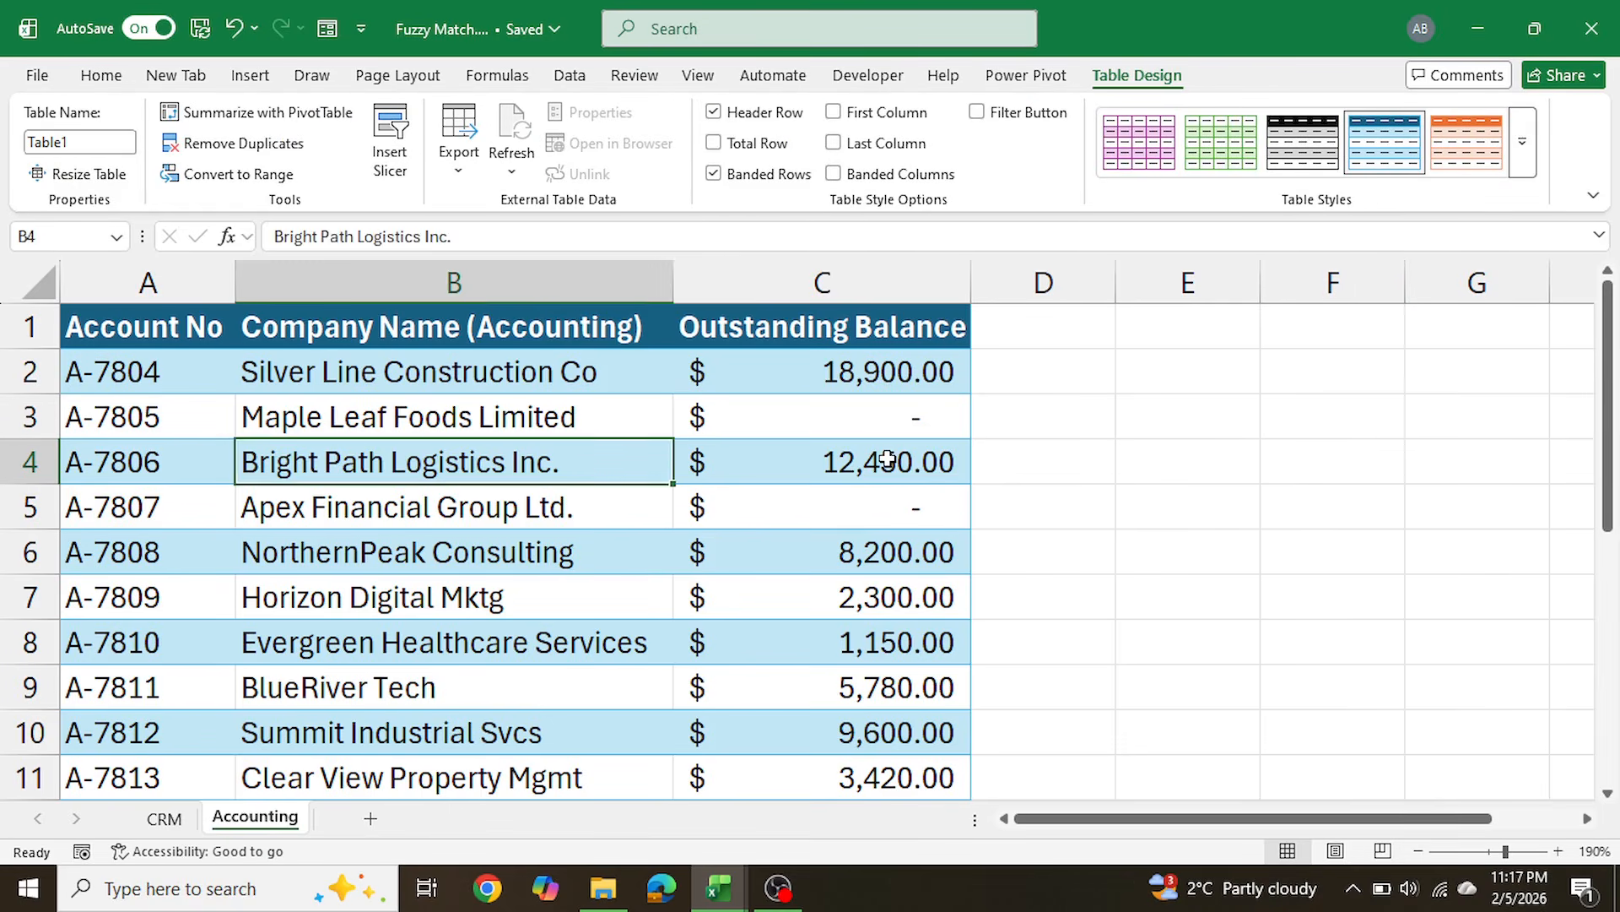
Step: Rename the table on the Accounting sheet as Accounts
click(888, 459)
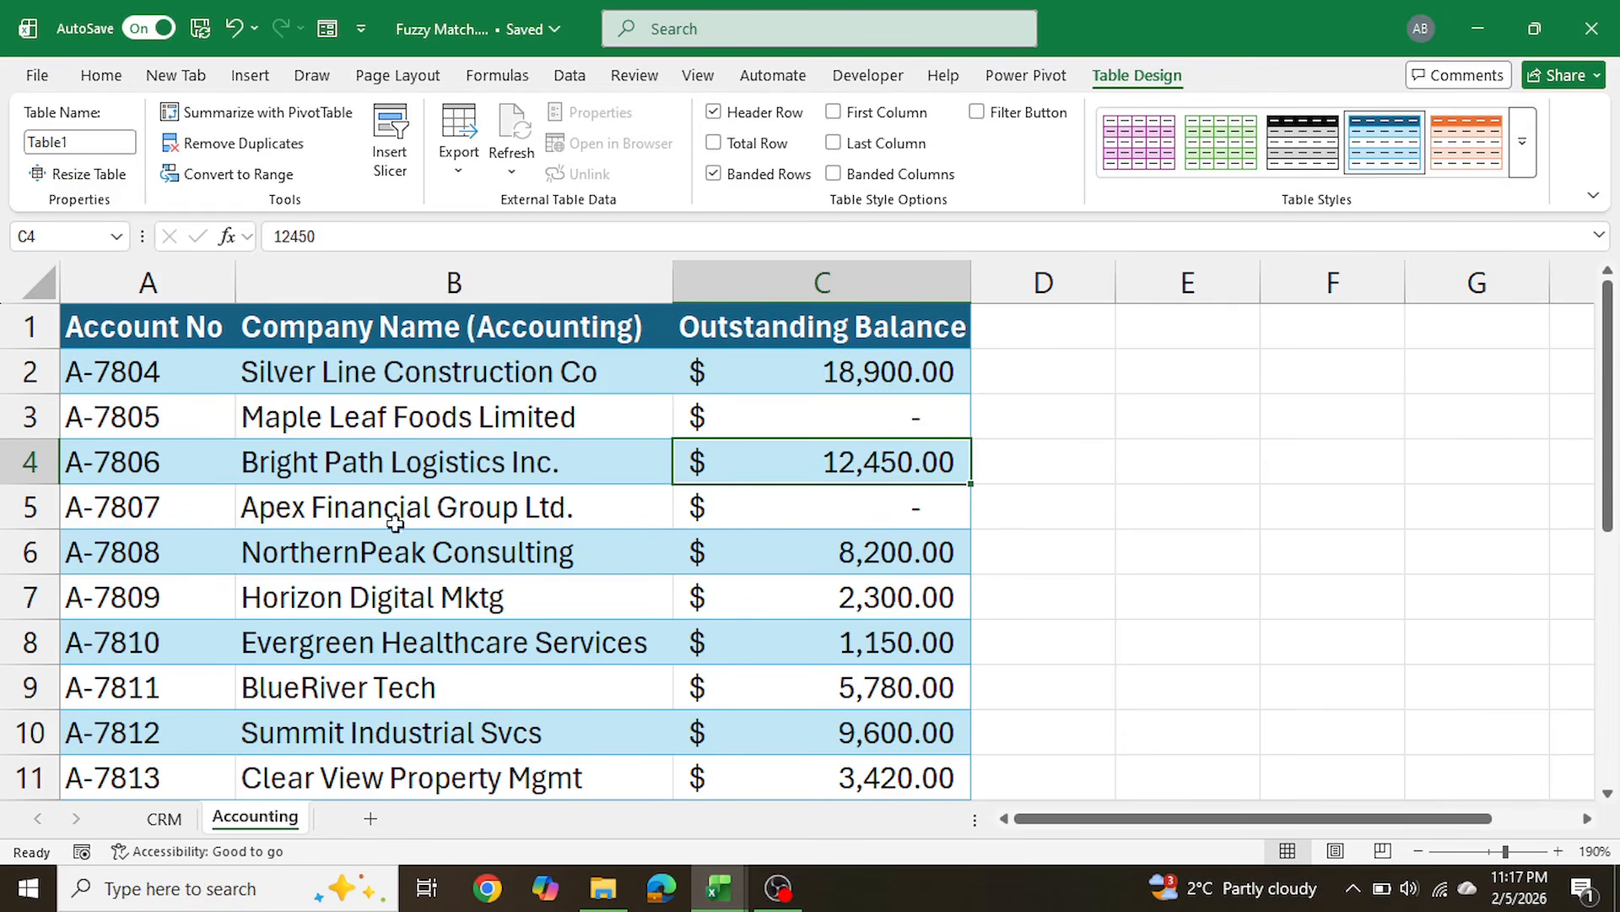
click(543, 473)
click(71, 143)
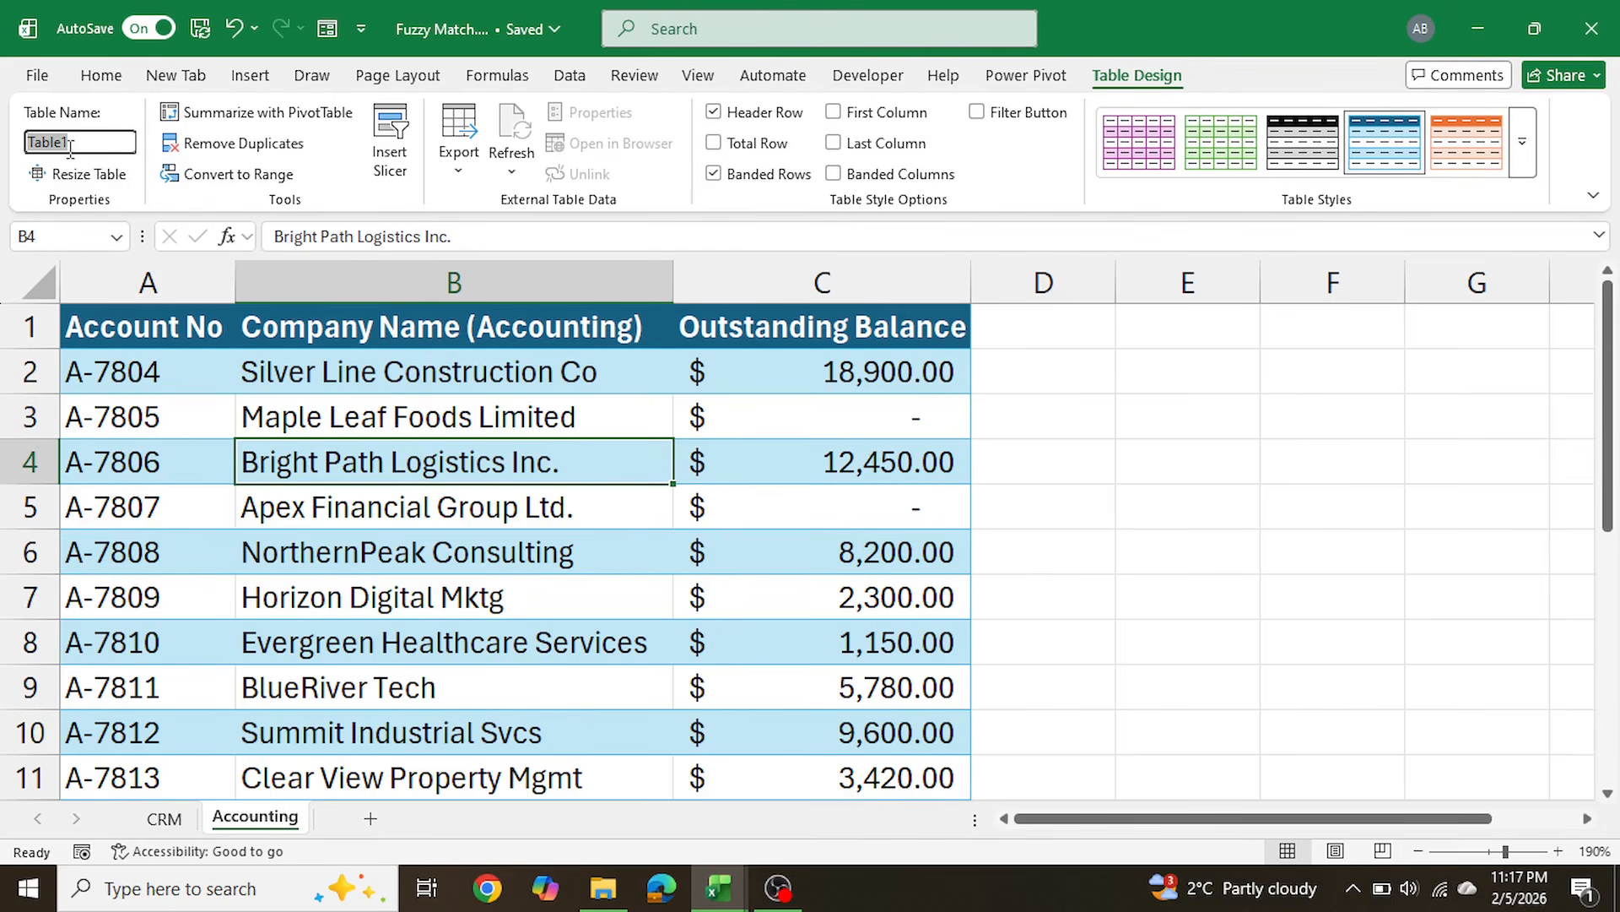
text(Accounts)
key(Return)
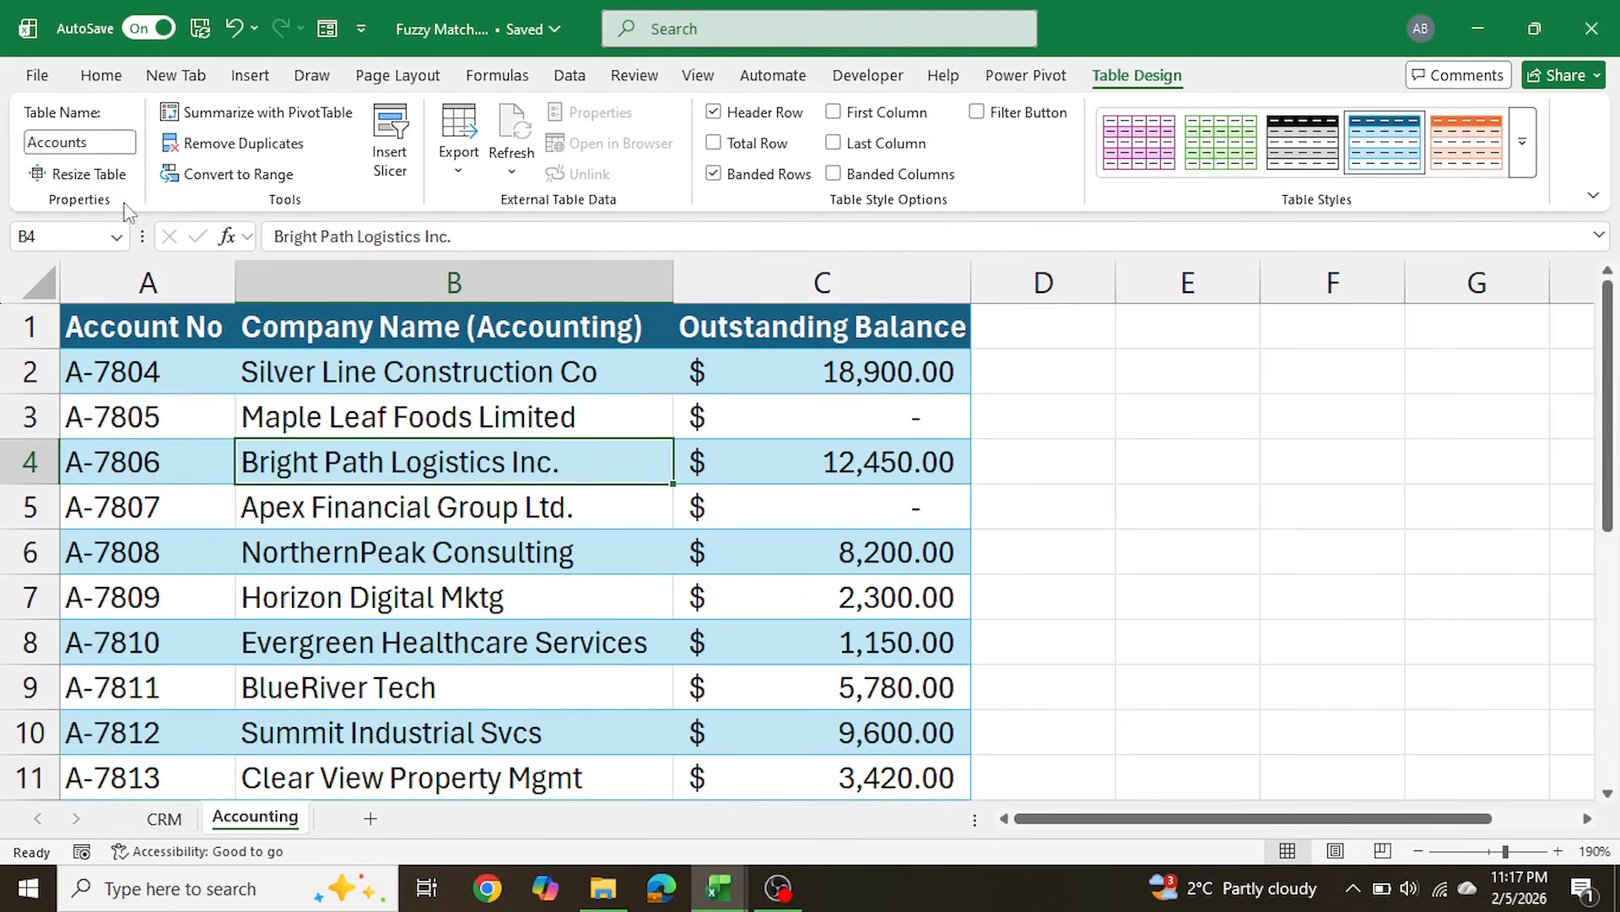
Step: Rename the customer table on the CRM sheet as CRM
click(162, 820)
click(443, 562)
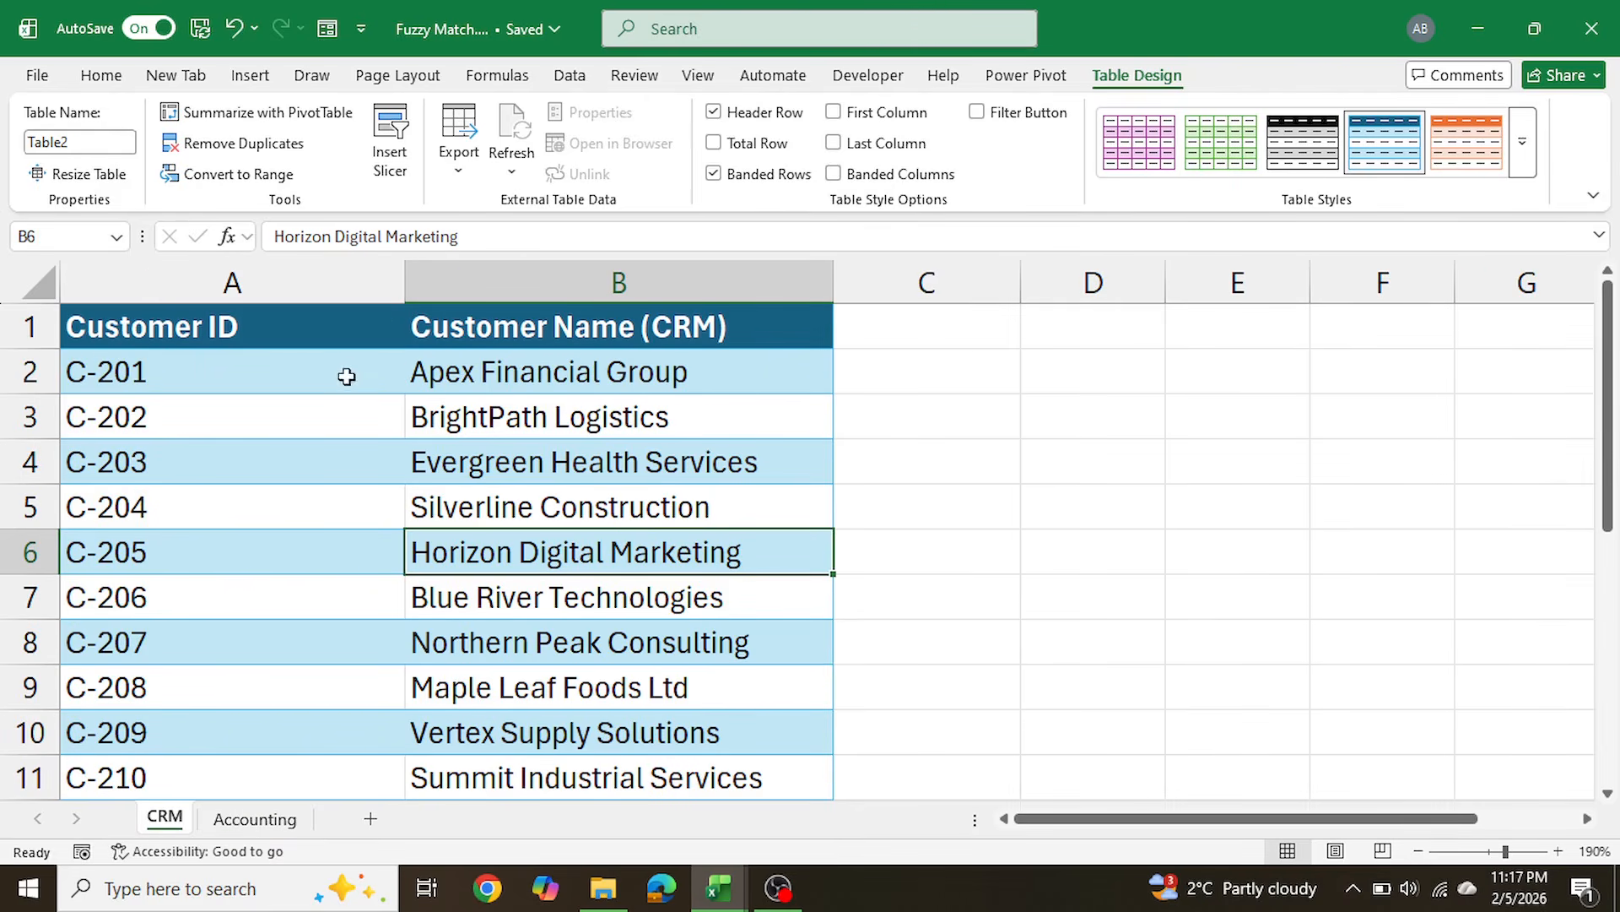
click(74, 145)
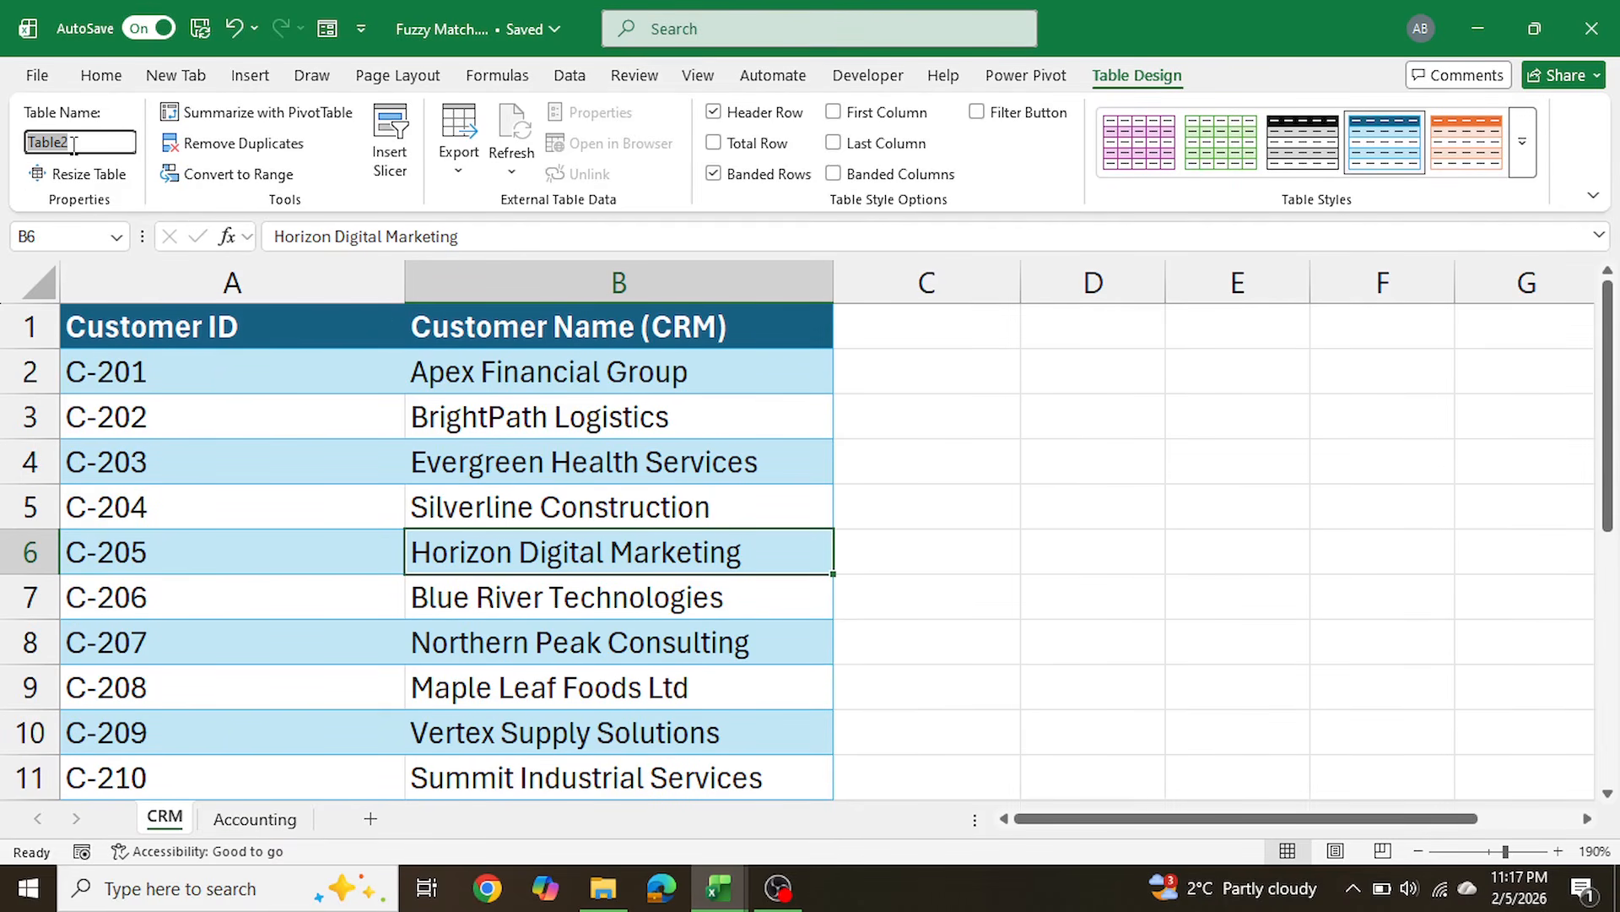
text(CRM)
key(Return)
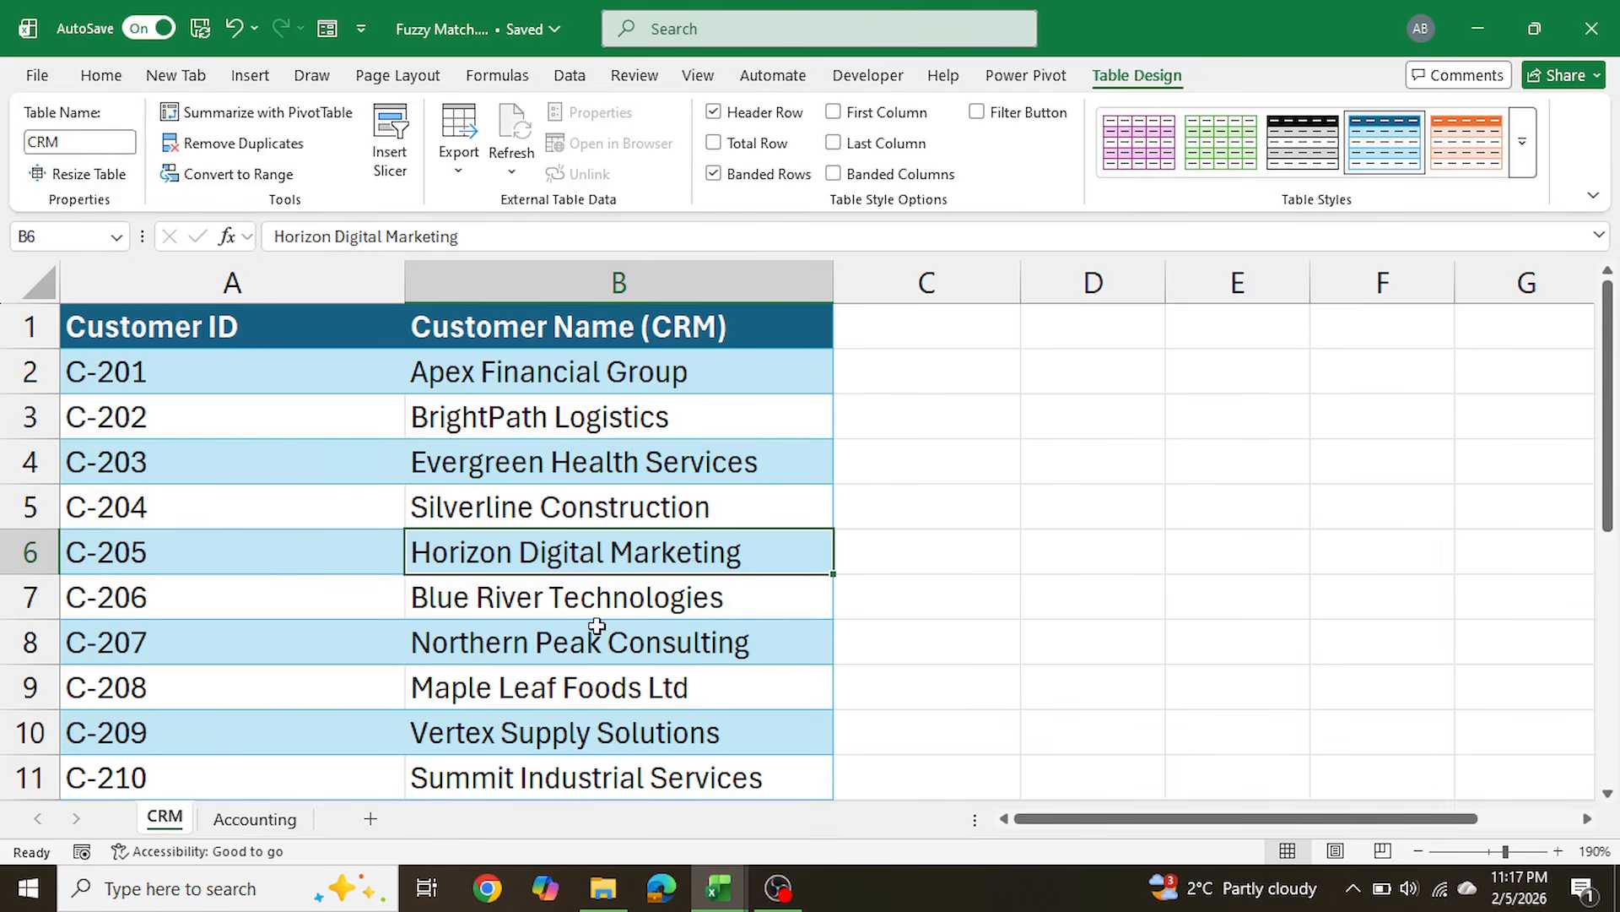
Step: Load the CRM table into Power Query and load the query to a new worksheet
key(Up)
key(Up)
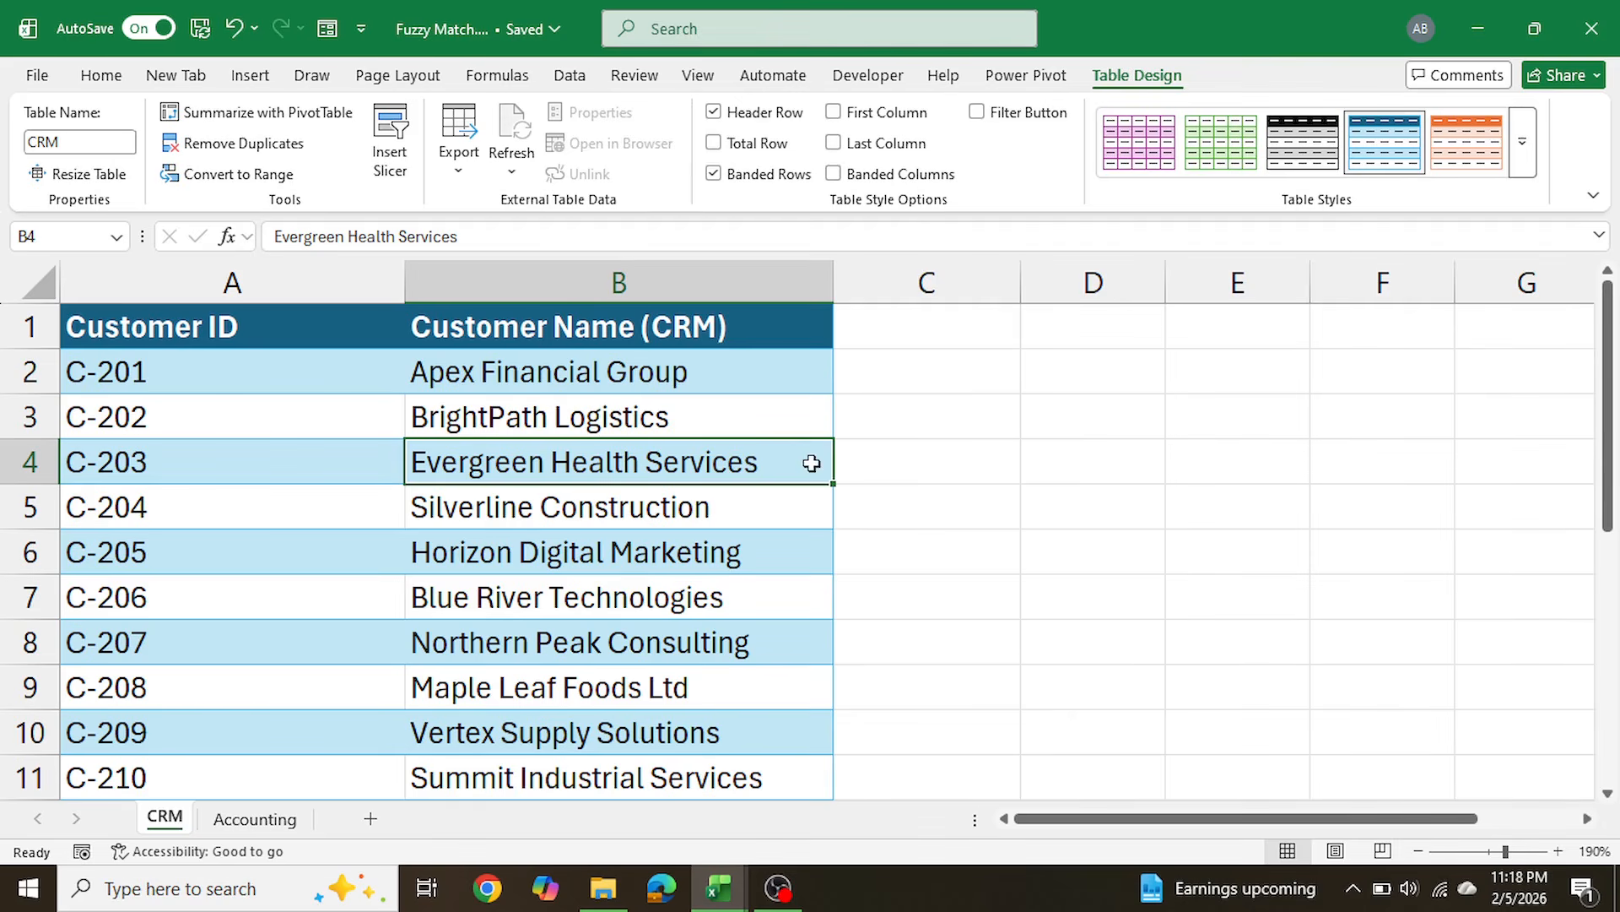
click(561, 80)
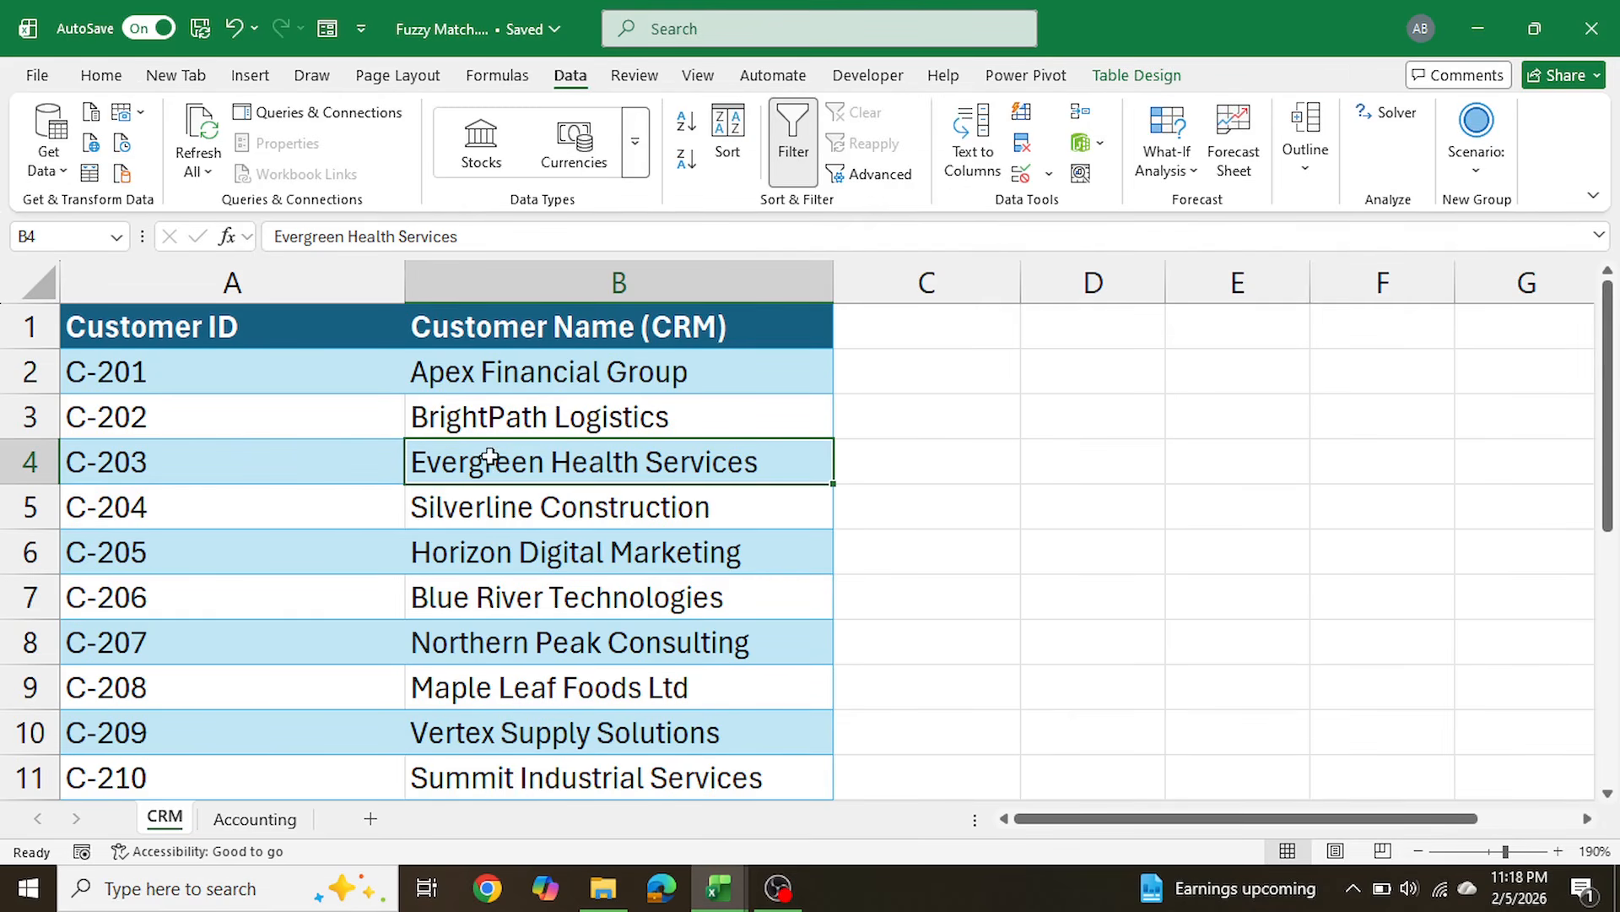
click(335, 456)
click(573, 417)
click(572, 468)
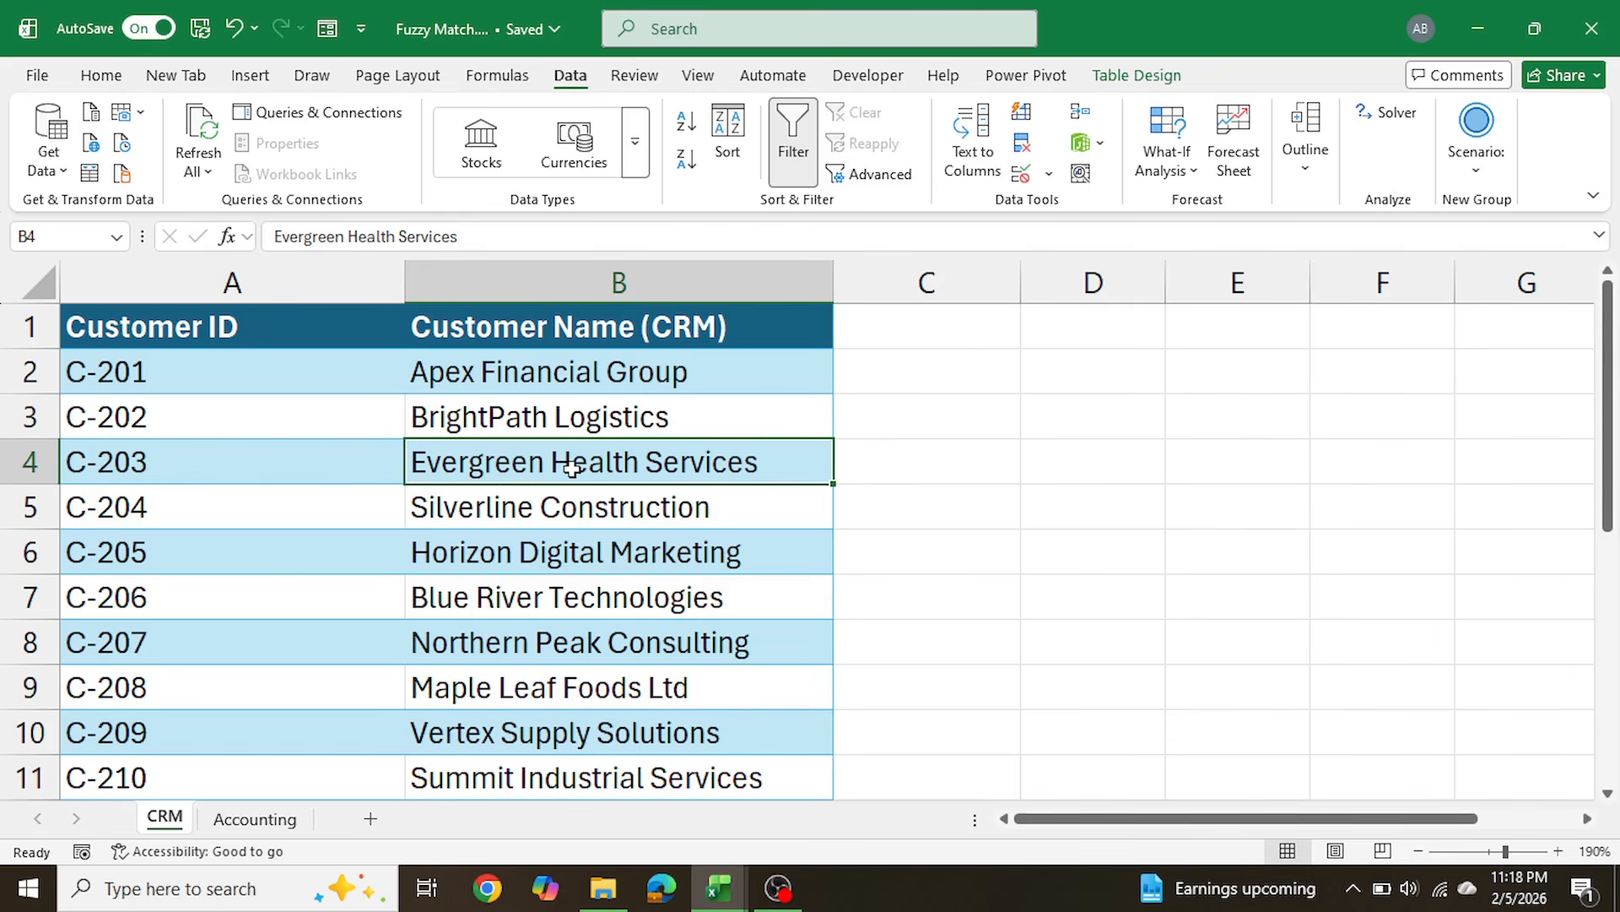
click(89, 178)
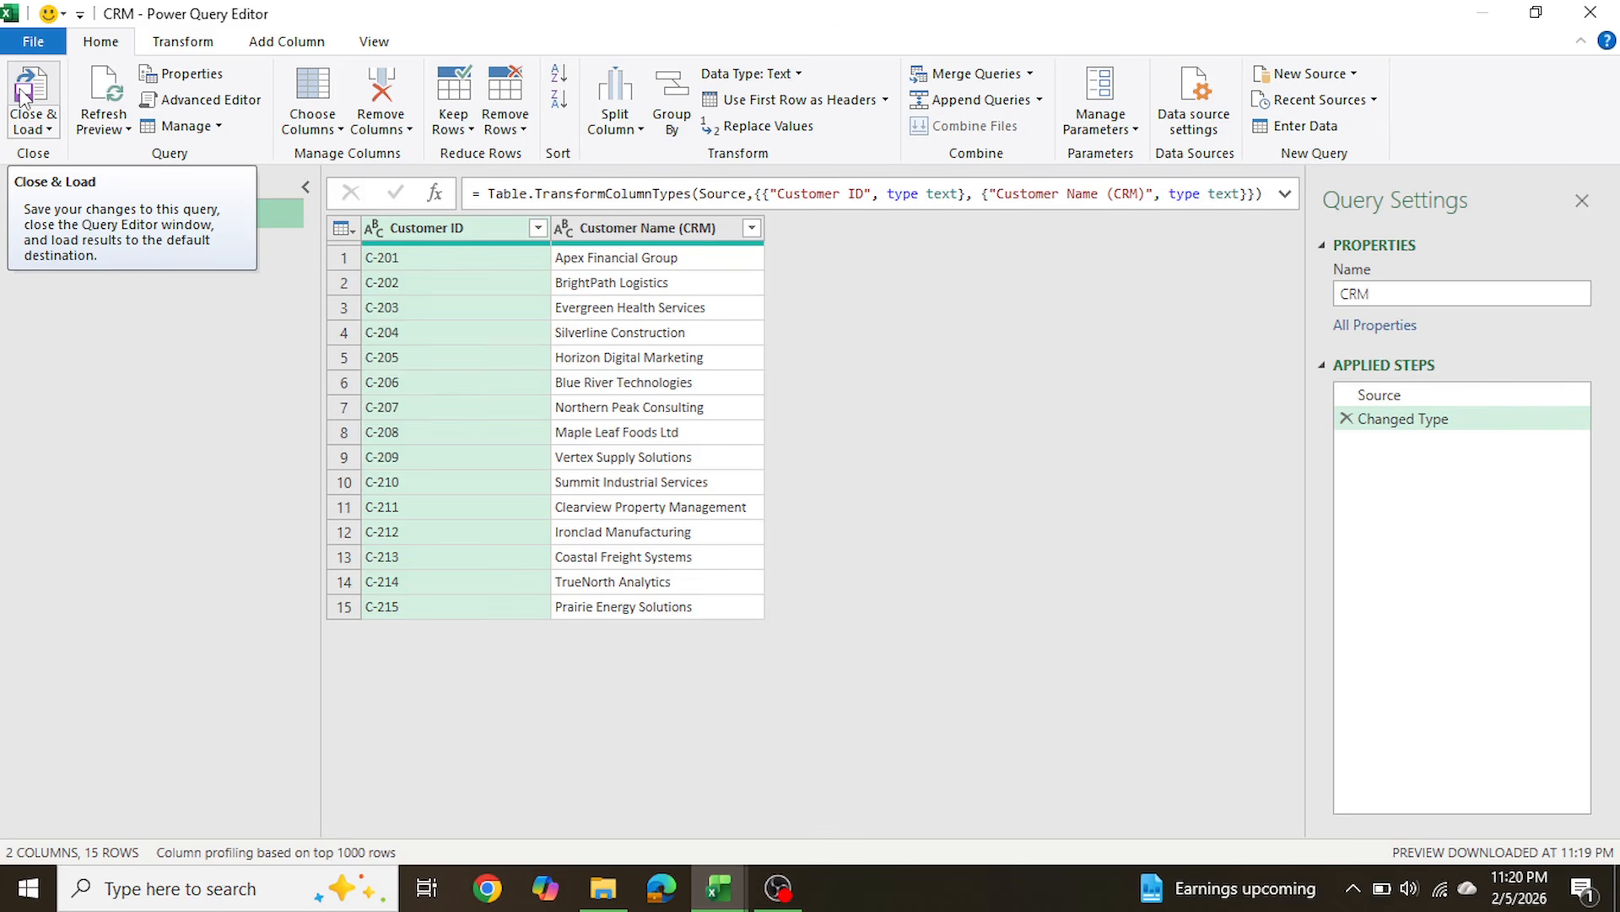
click(25, 95)
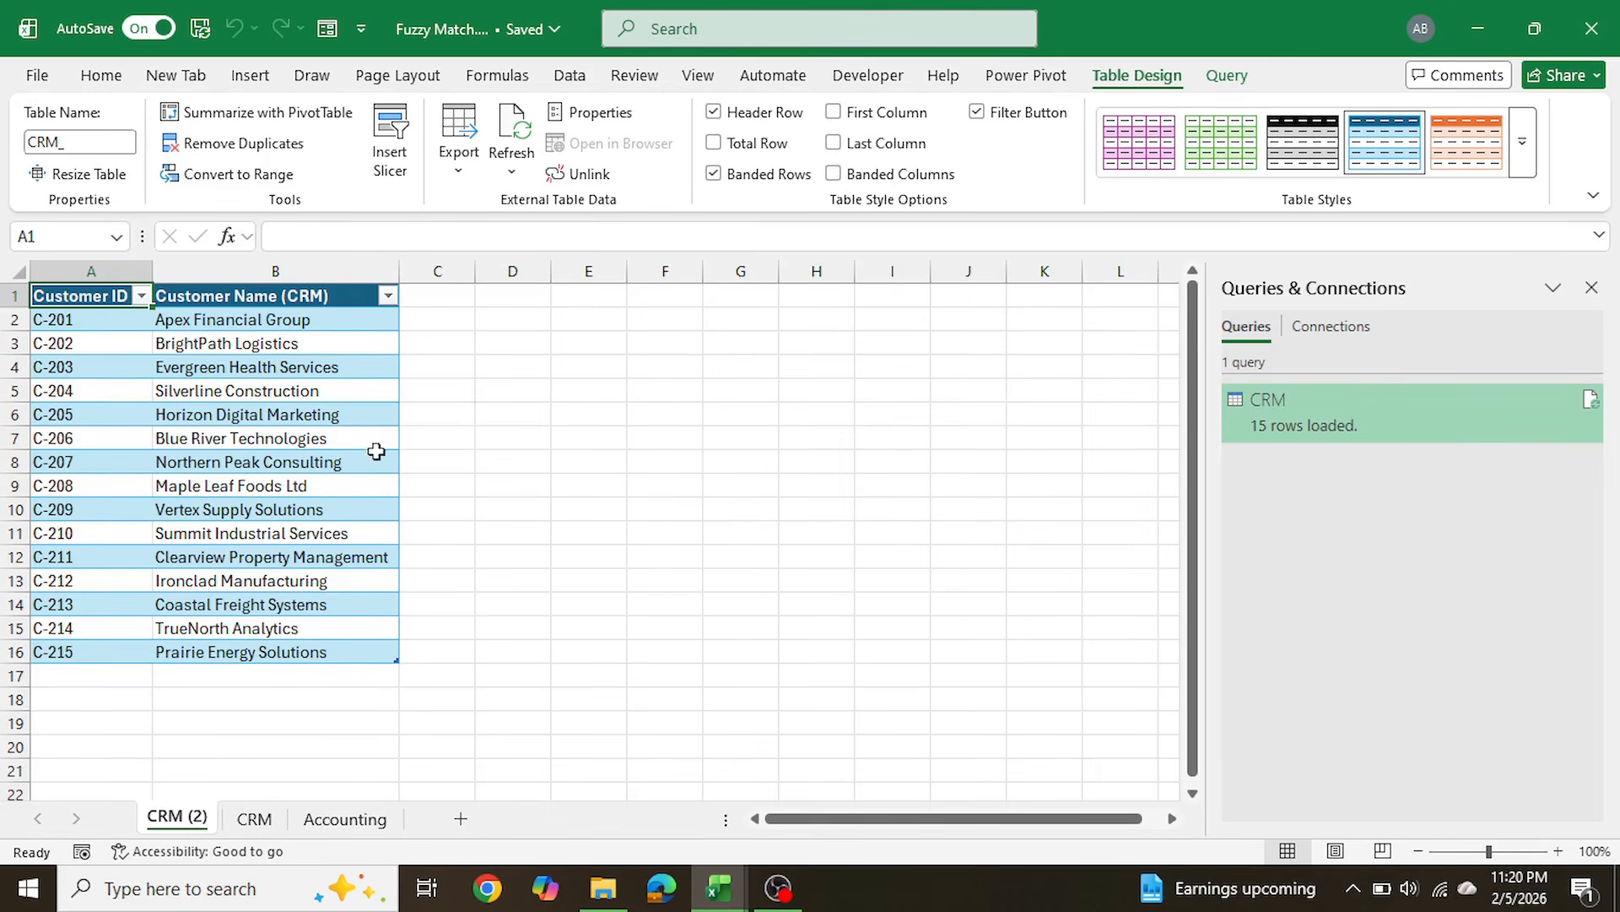
click(581, 383)
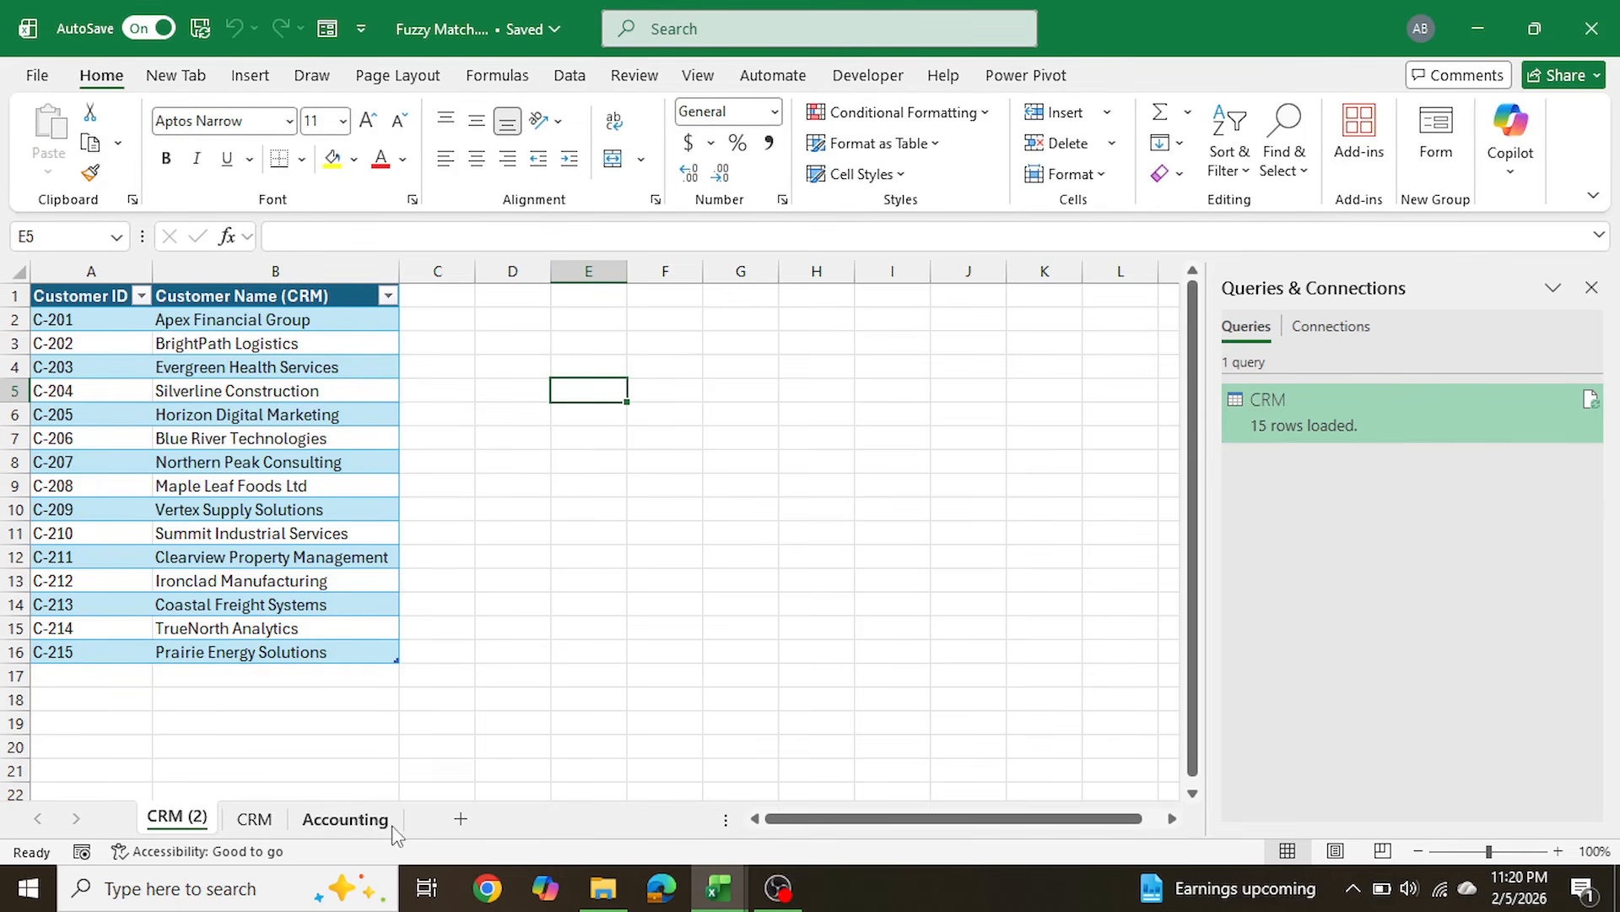
Step: Load the Accounts table from the Accounting sheet into Power Query and load it to a new worksheet
click(346, 819)
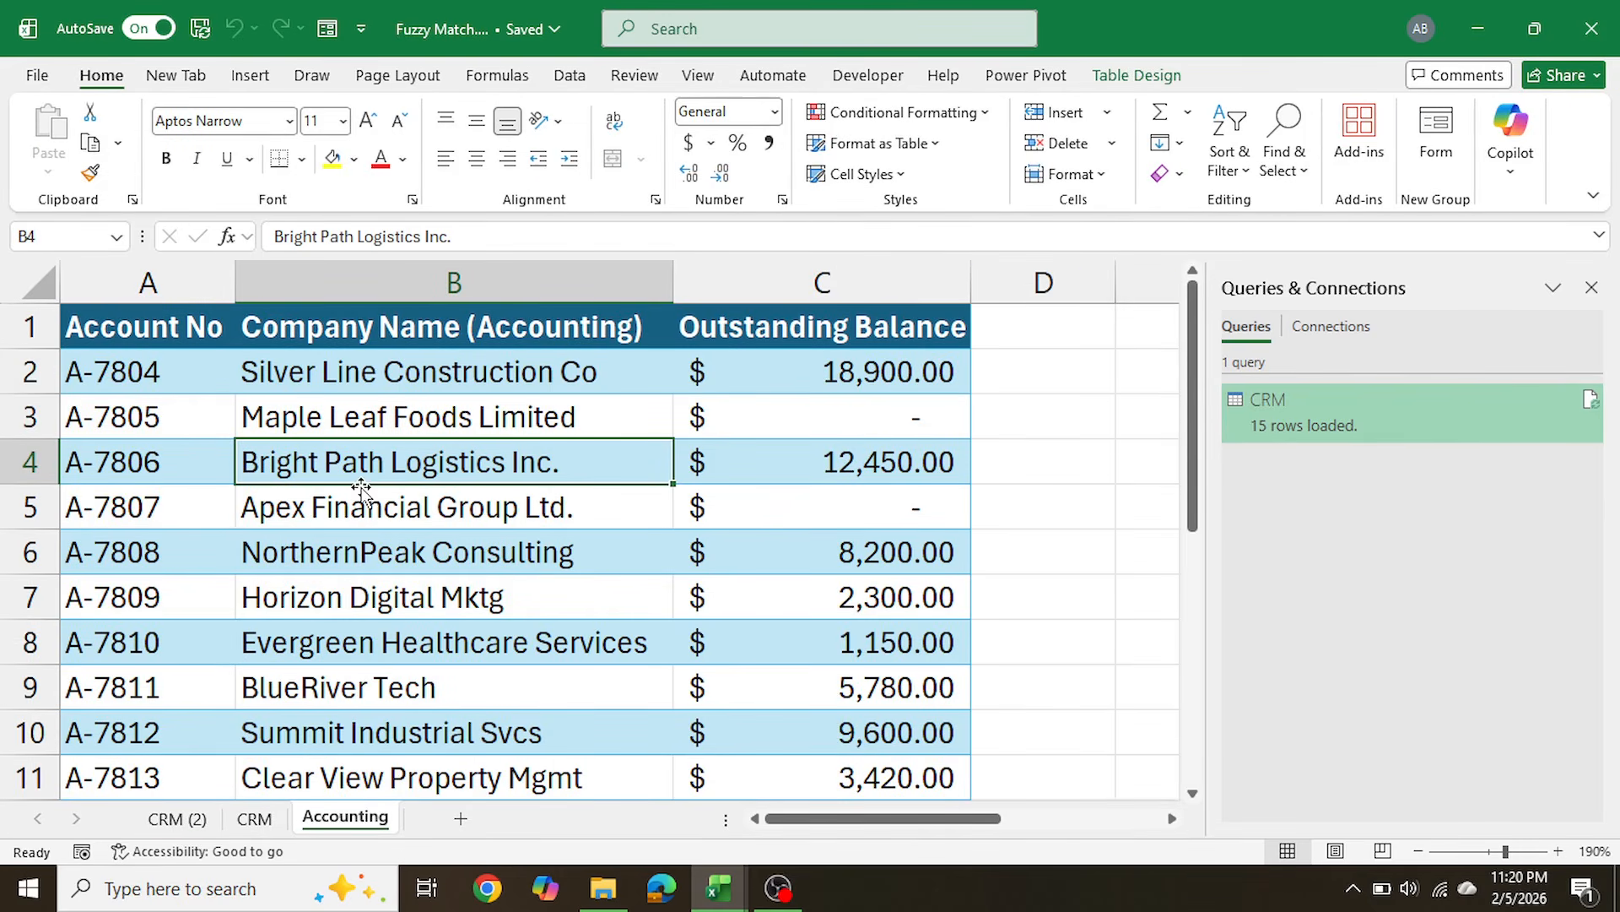
click(844, 467)
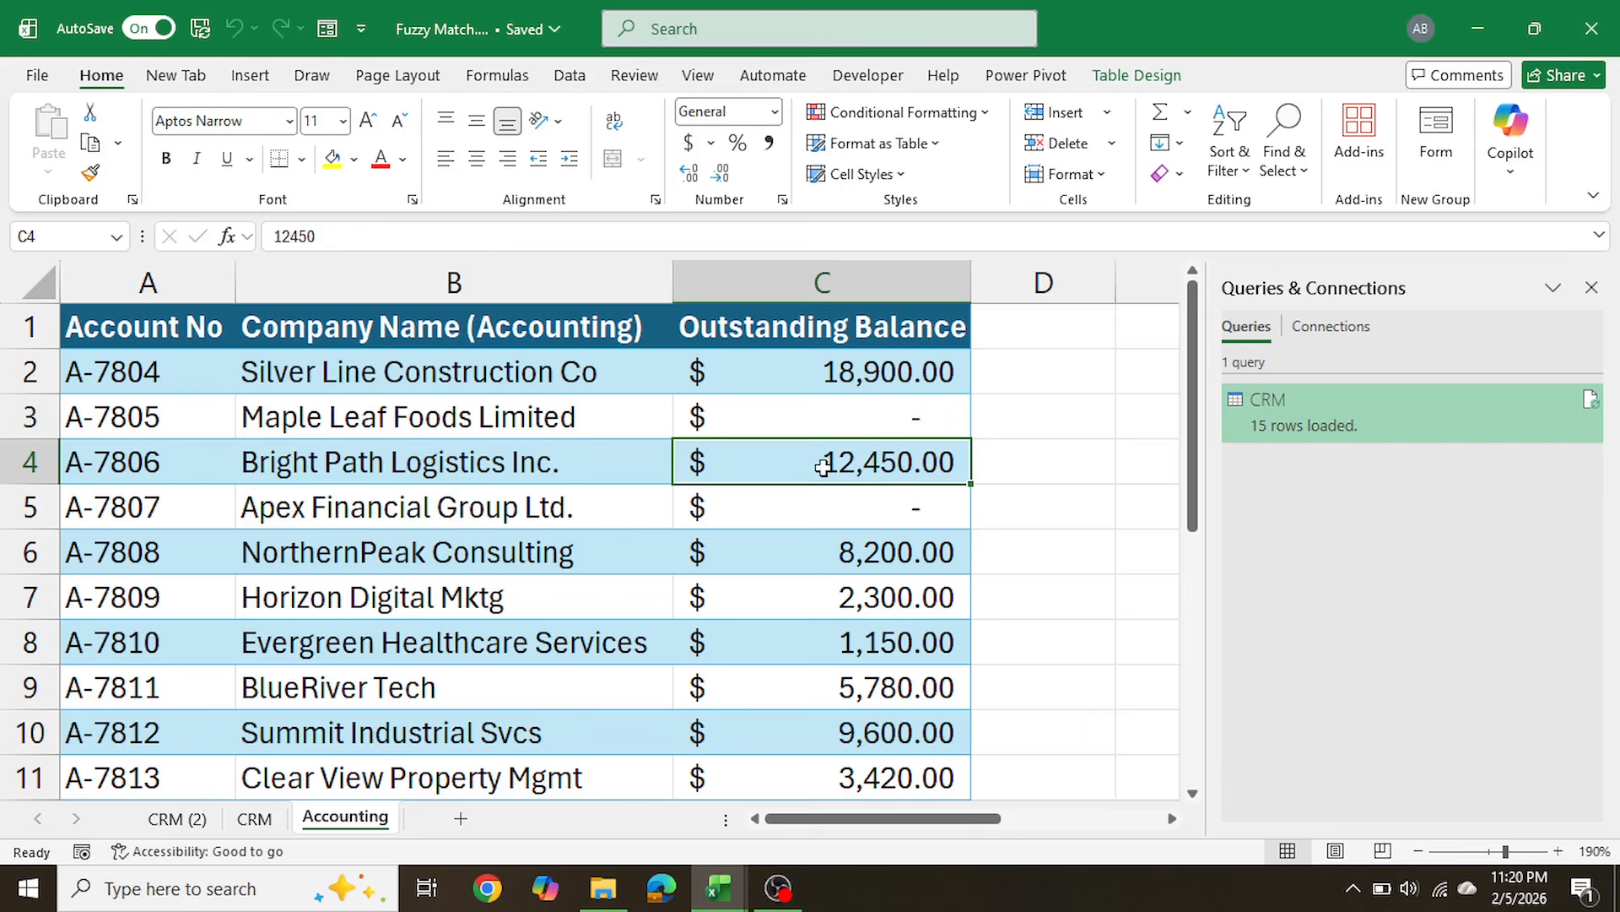
click(525, 488)
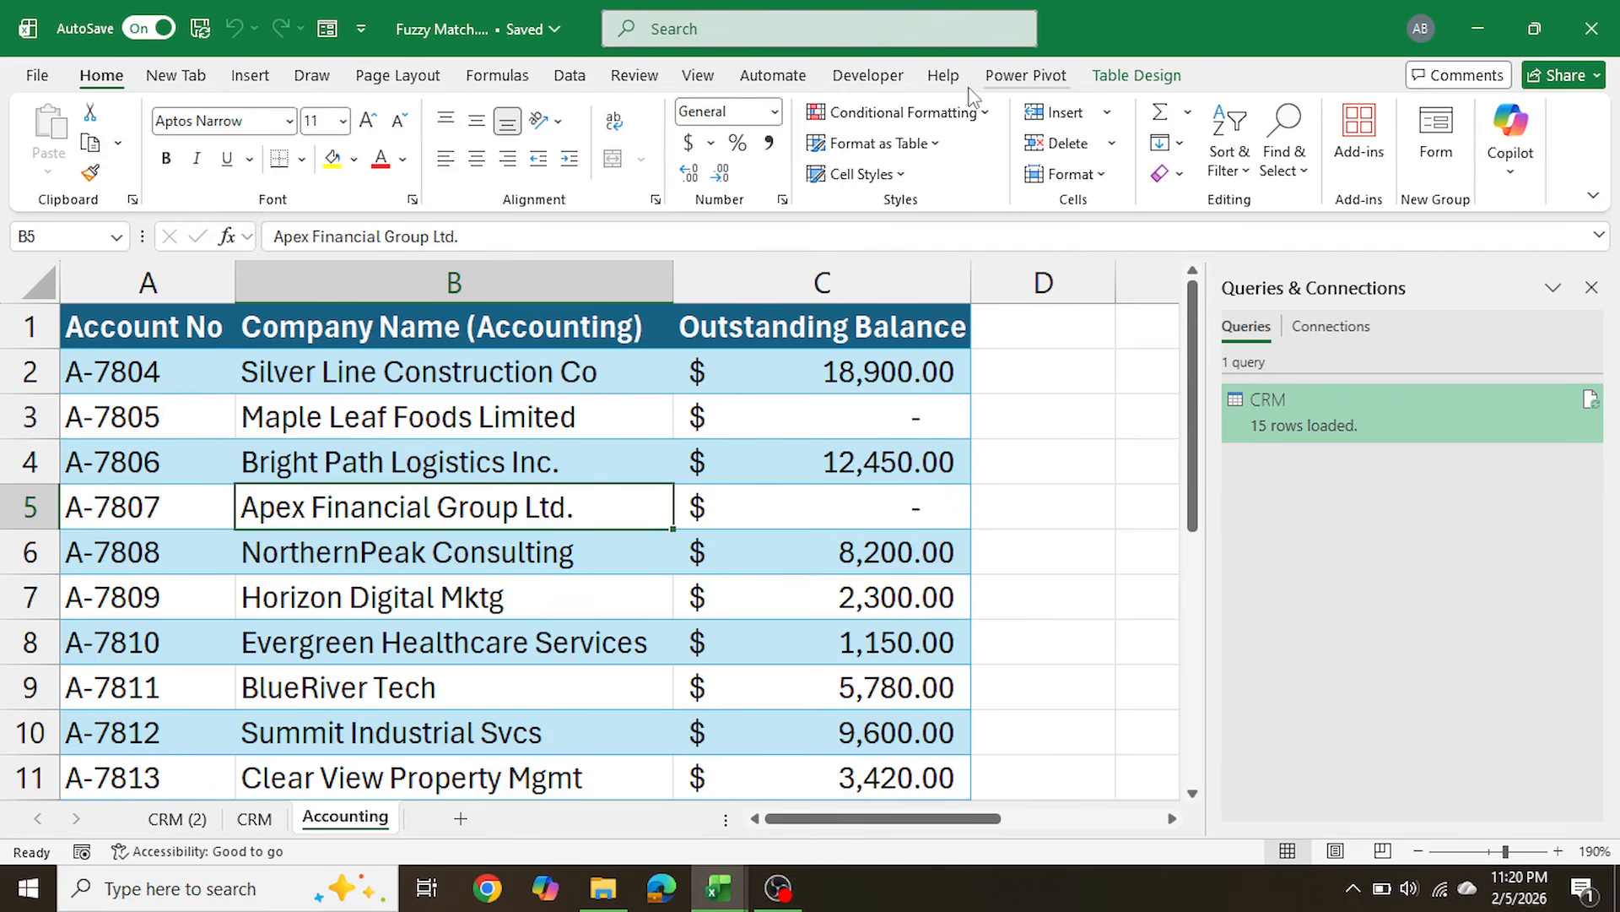
click(570, 75)
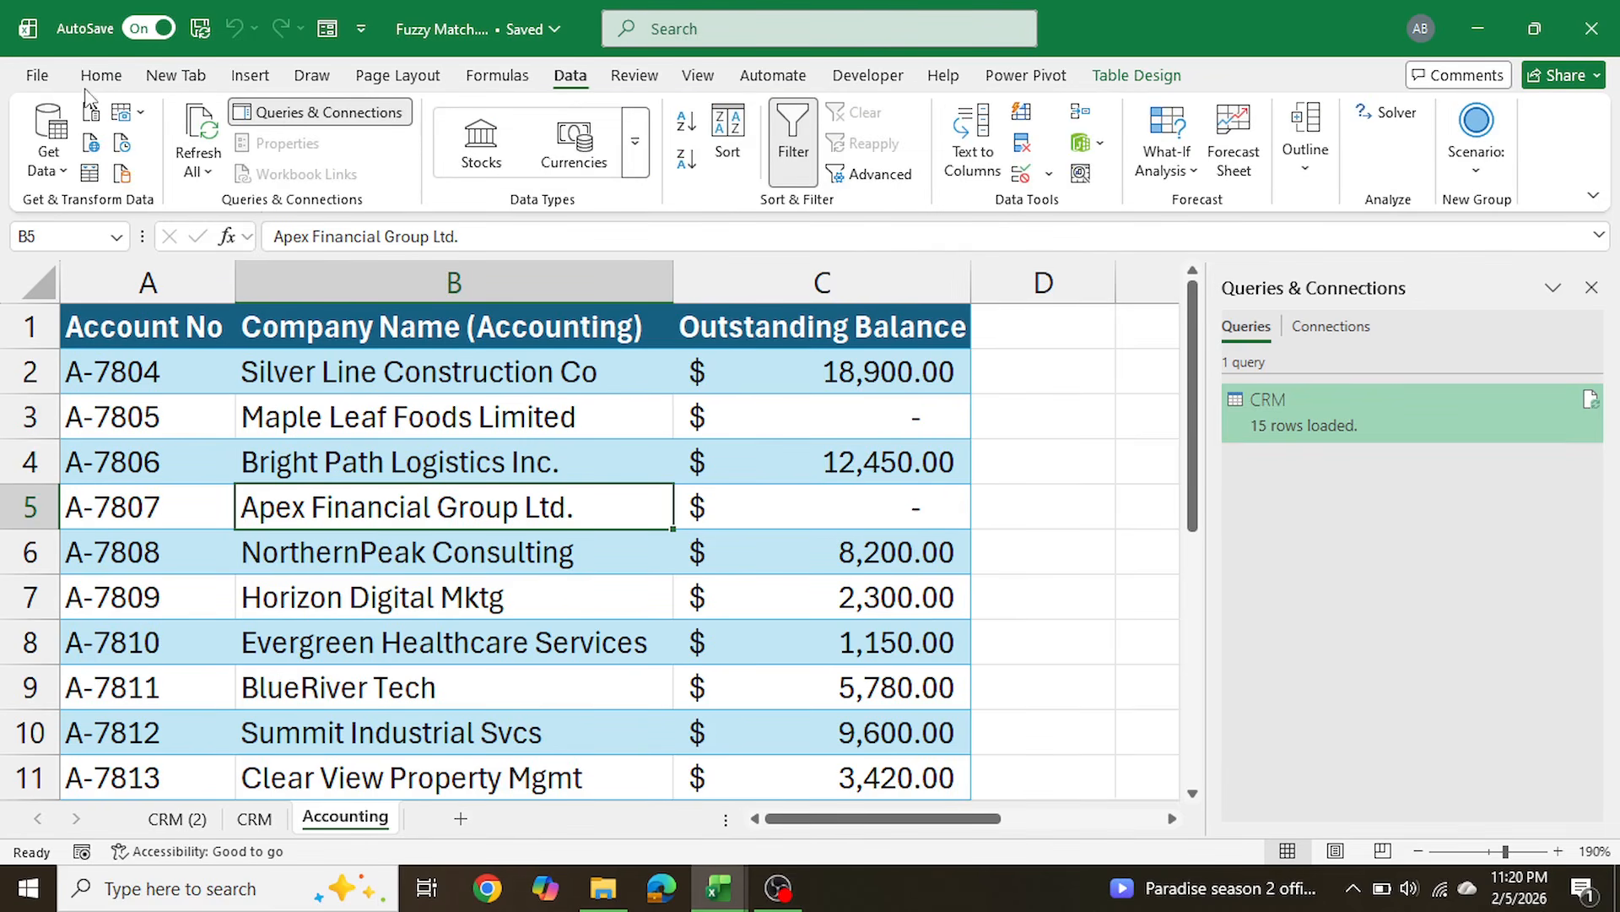
click(94, 174)
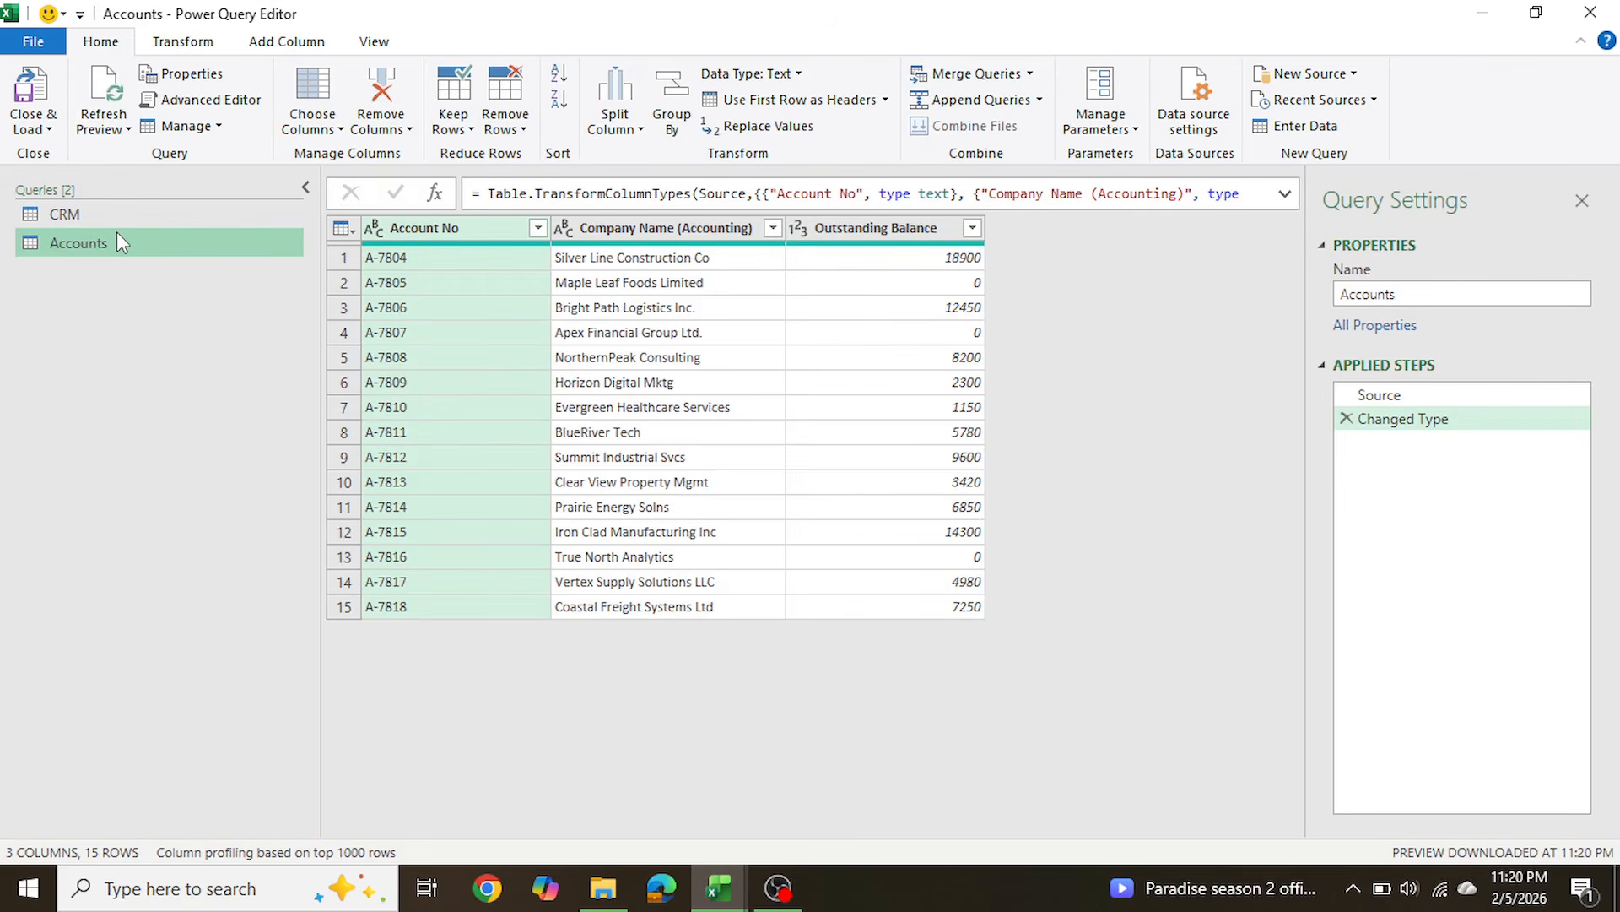
click(36, 83)
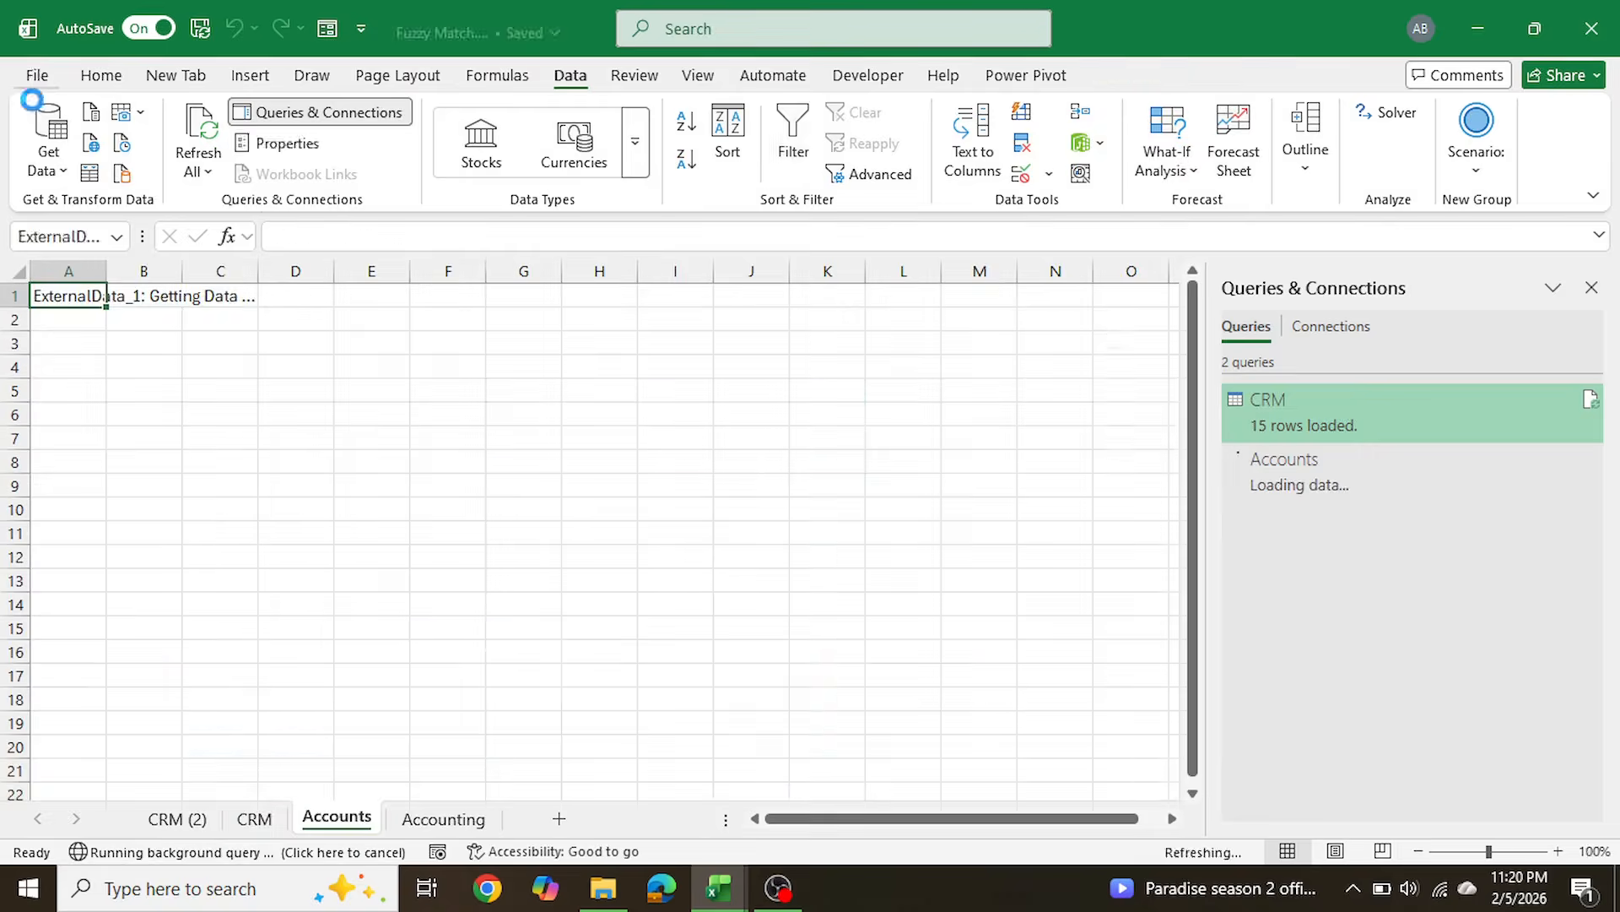
Step: Move the new Accounts sheet directly after CRM (2) and rename it as PQ
drag(230, 800, 243, 814)
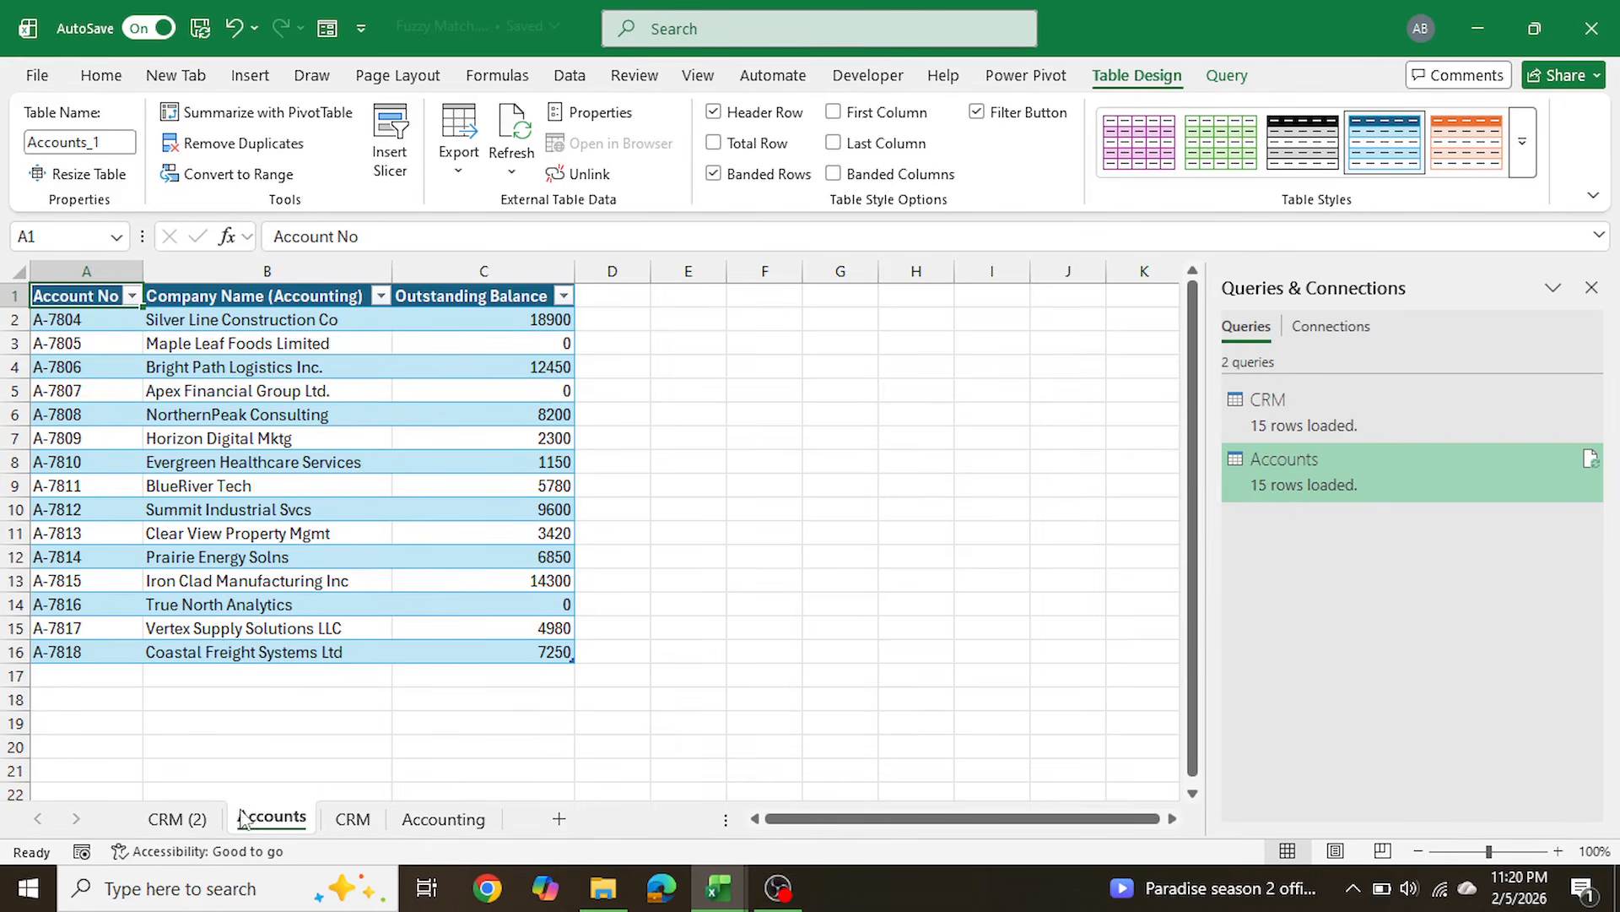
right_click(265, 823)
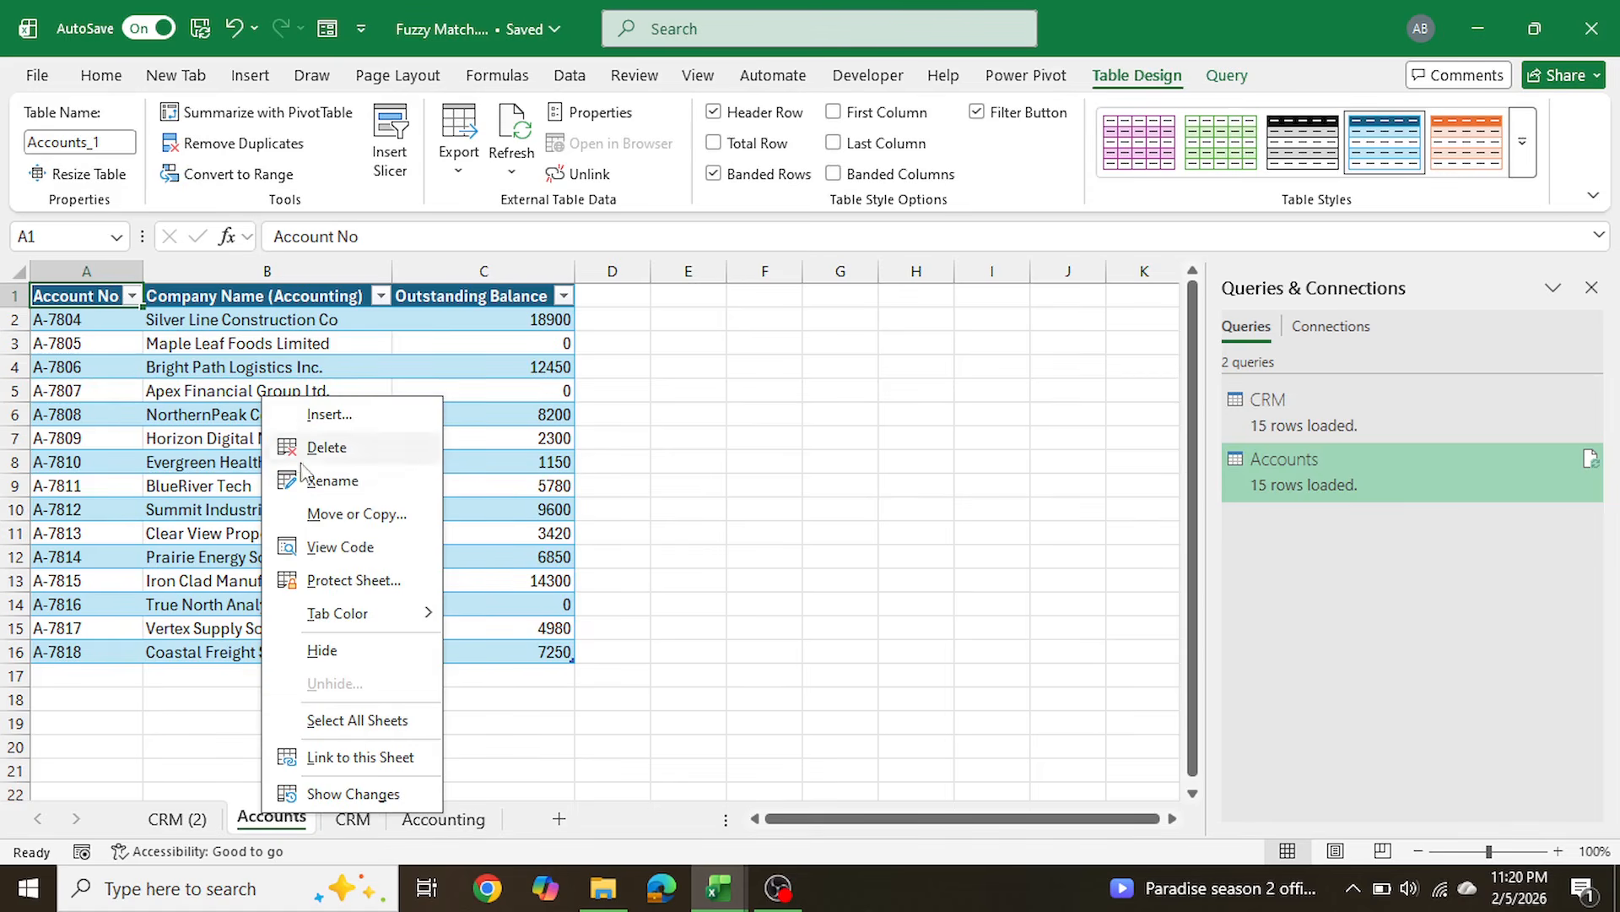
click(271, 833)
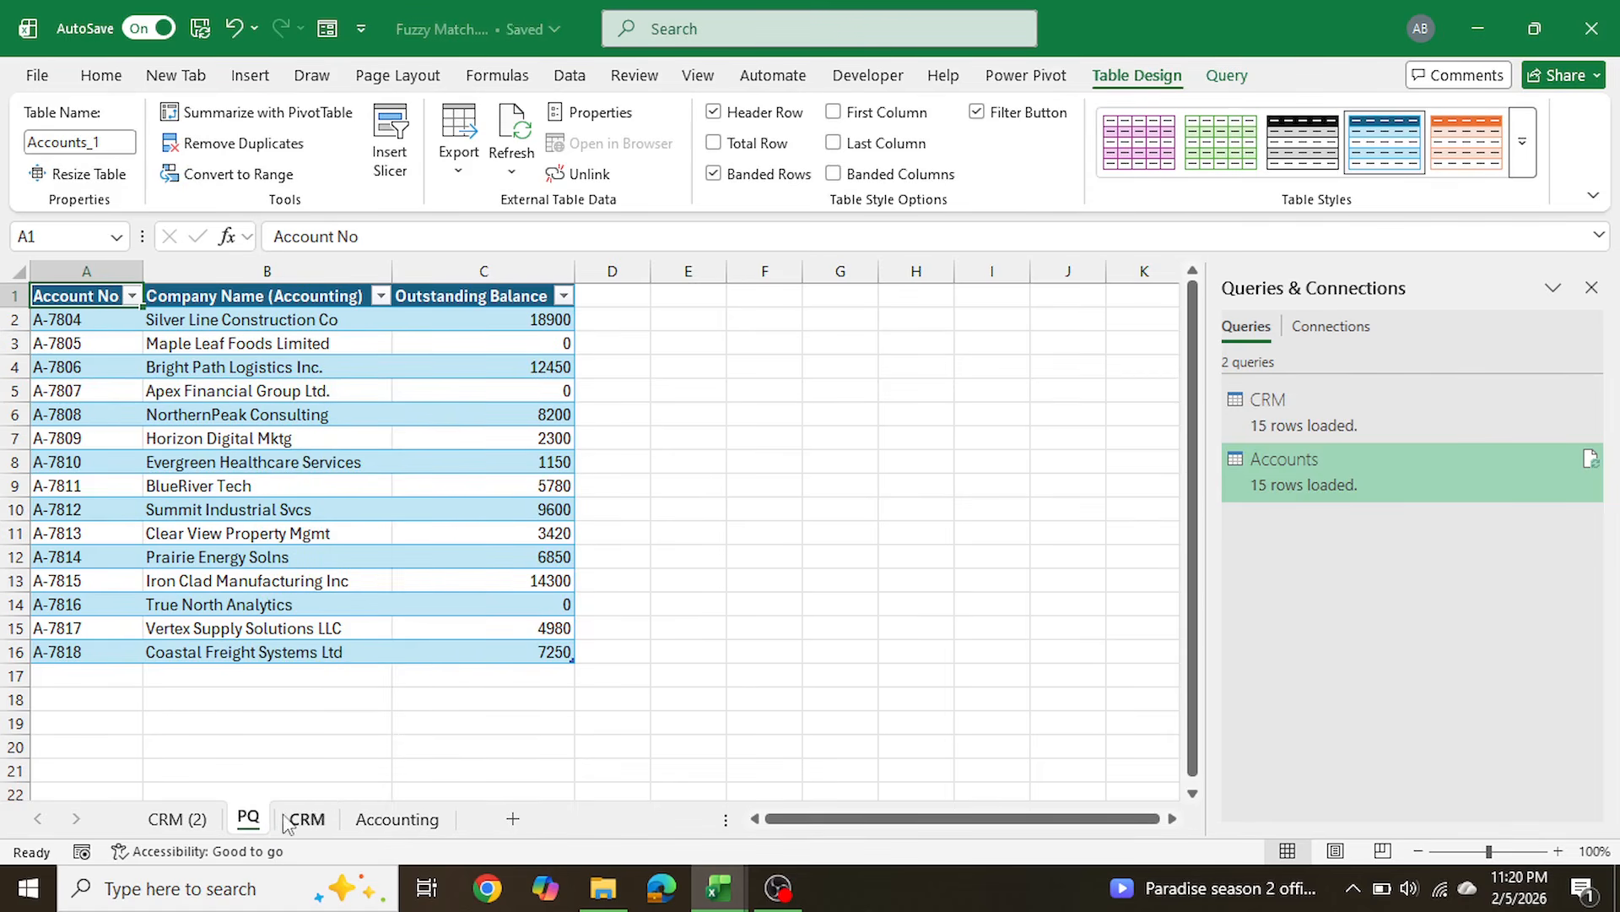
Step: Rename the CRM (2) sheet as PQ (2)
double_click(174, 819)
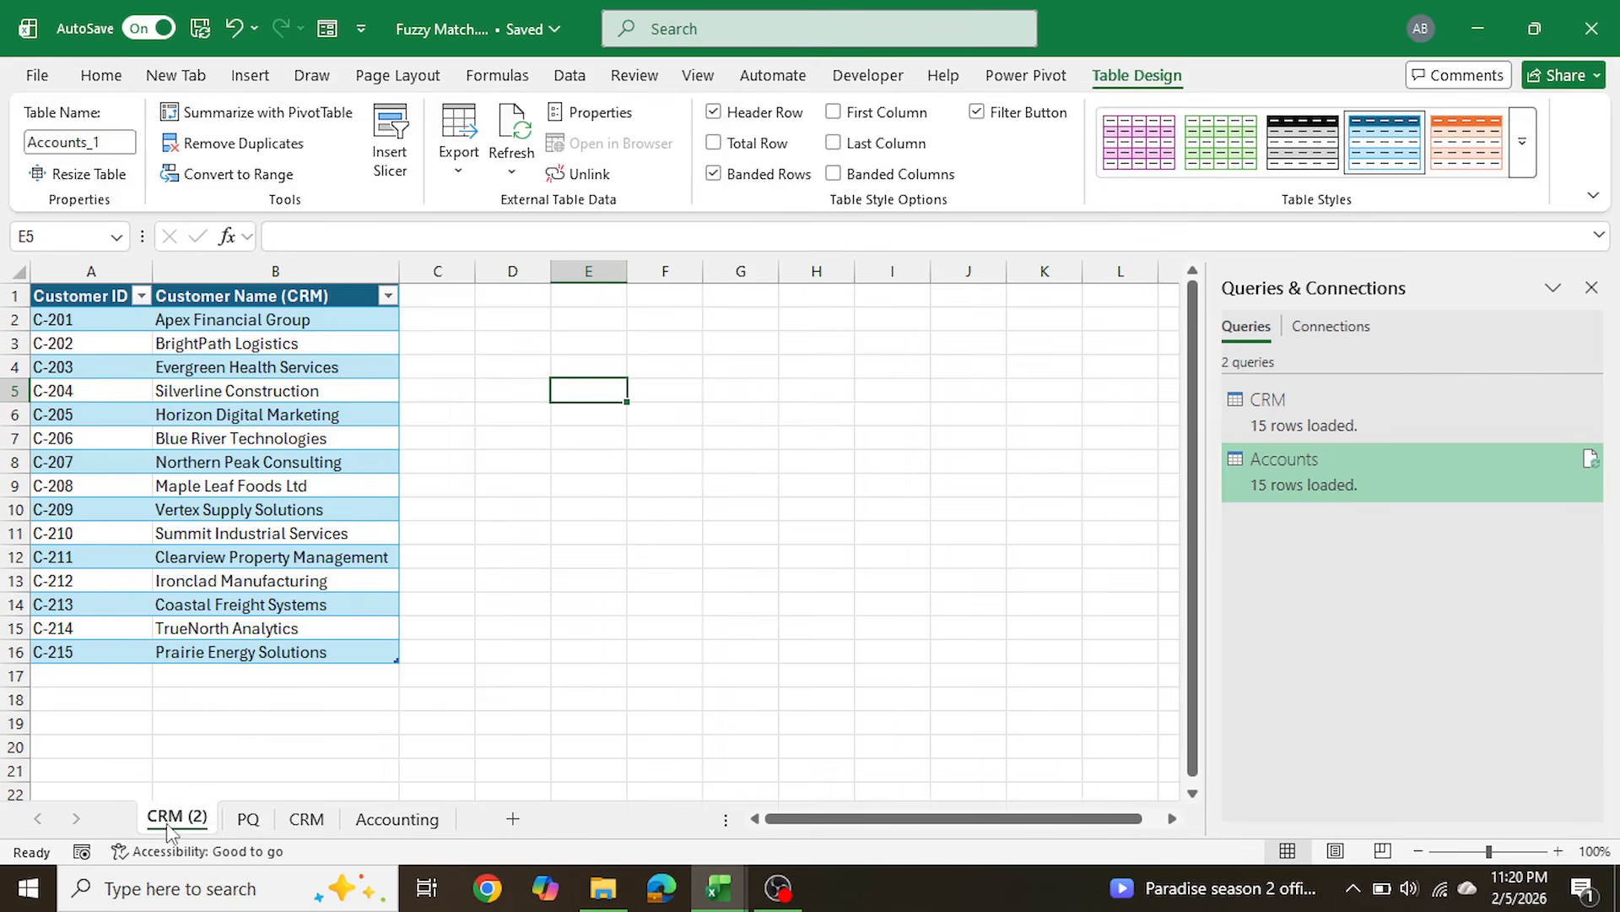
click(172, 818)
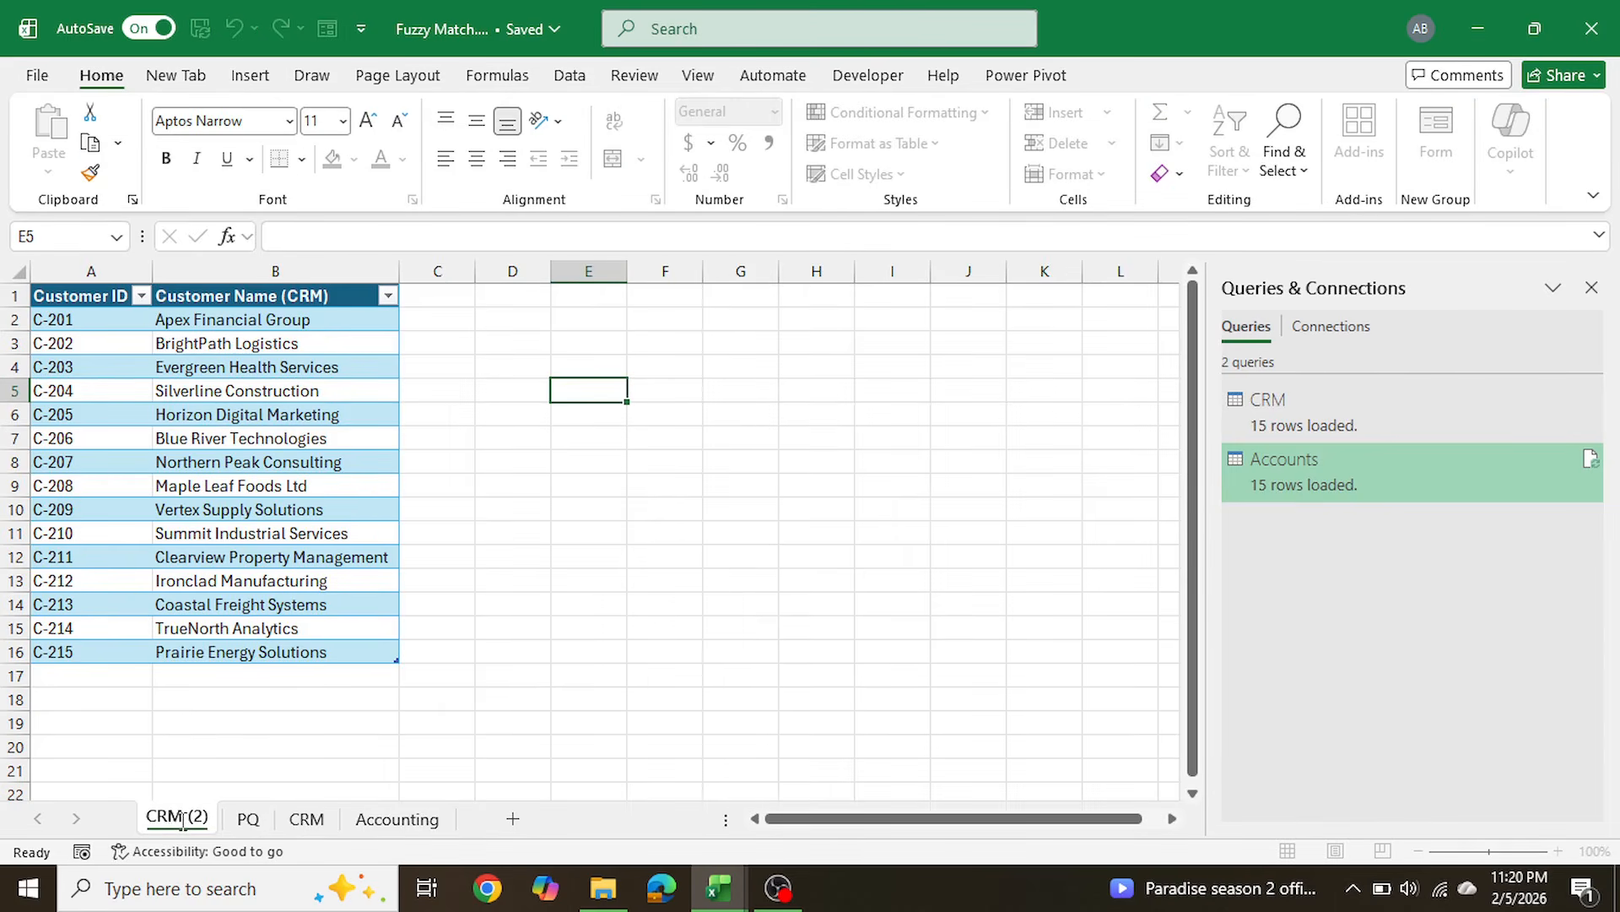
key(BackSpace)
key(BackSpace)
key(BackSpace)
text(PQ)
key(Return)
Step: Start a merge of queries with Accounts as the first table and CRM as the second
click(386, 818)
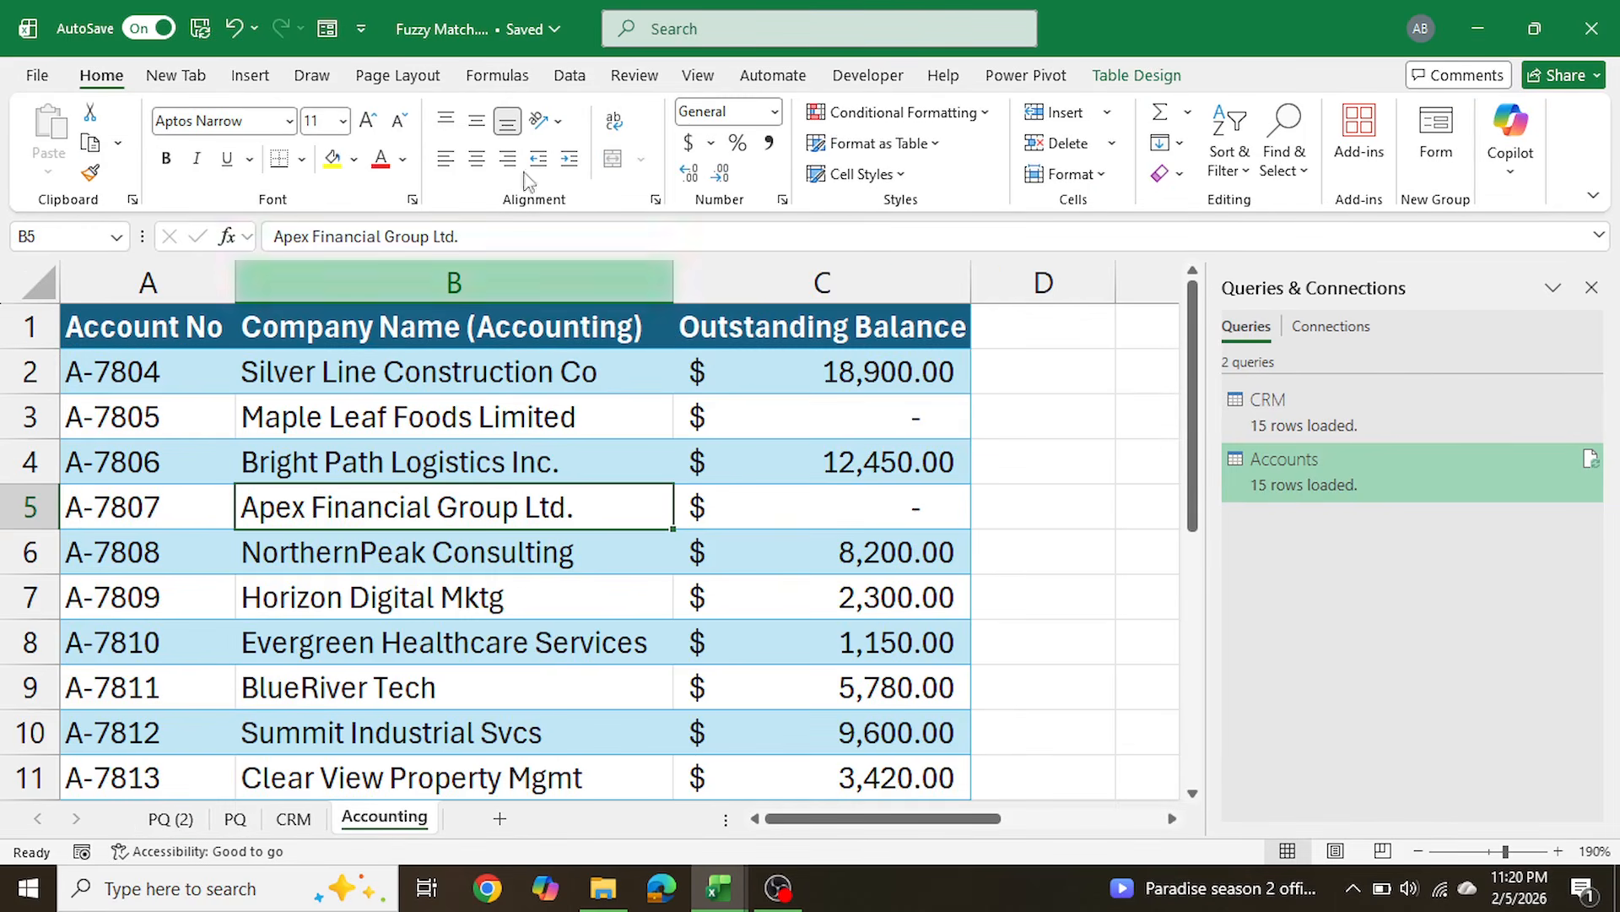
click(574, 78)
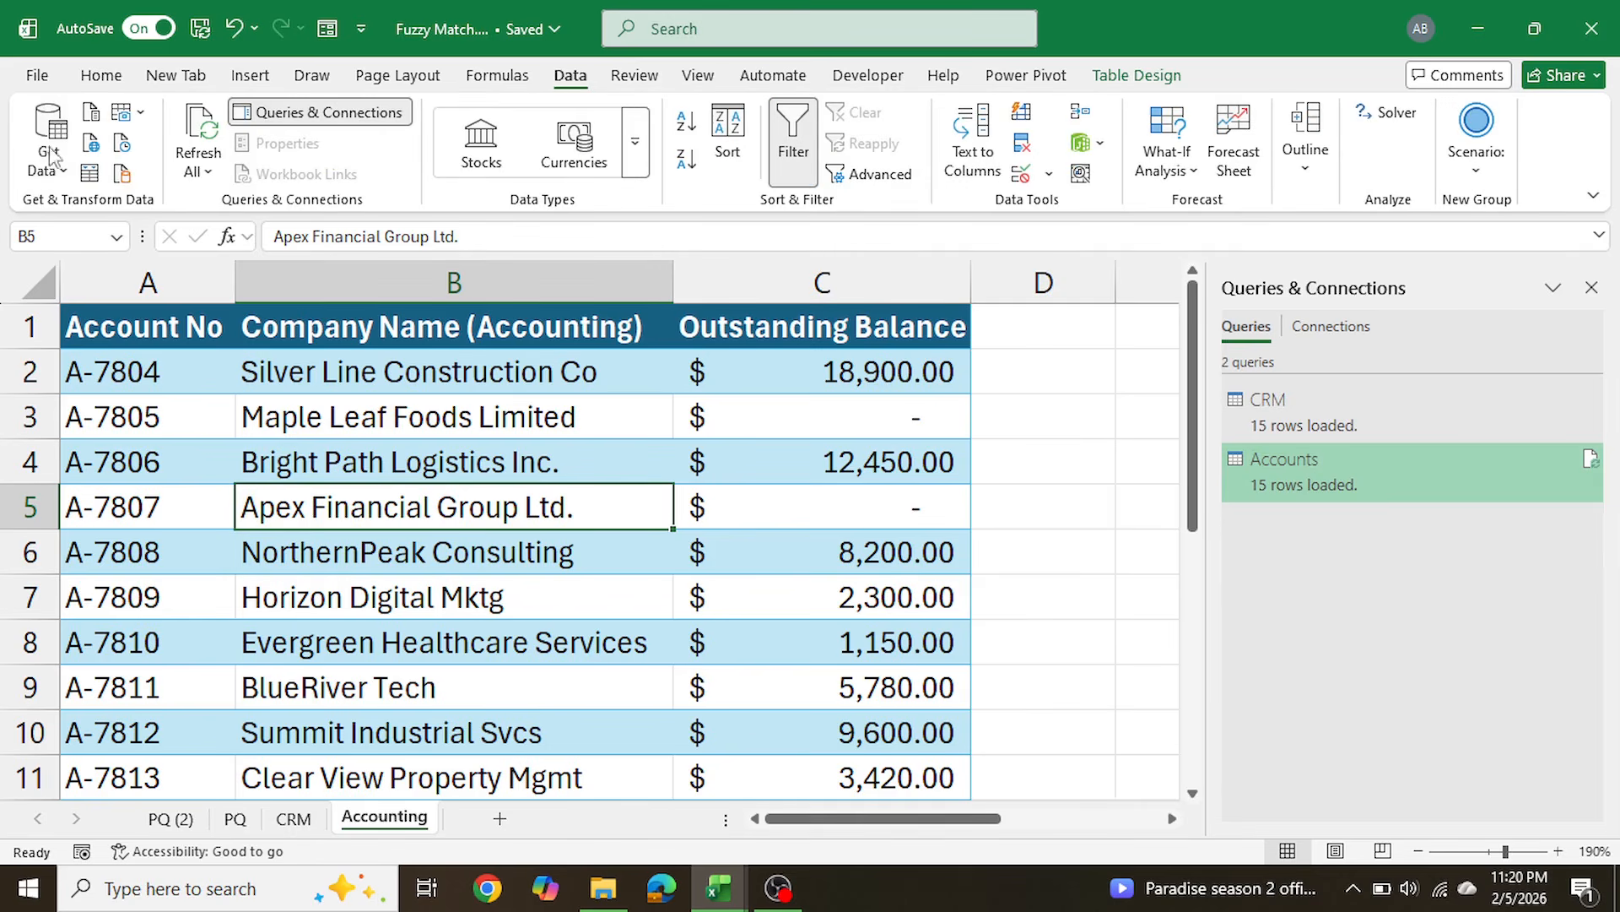
click(49, 160)
mouse_move(160, 578)
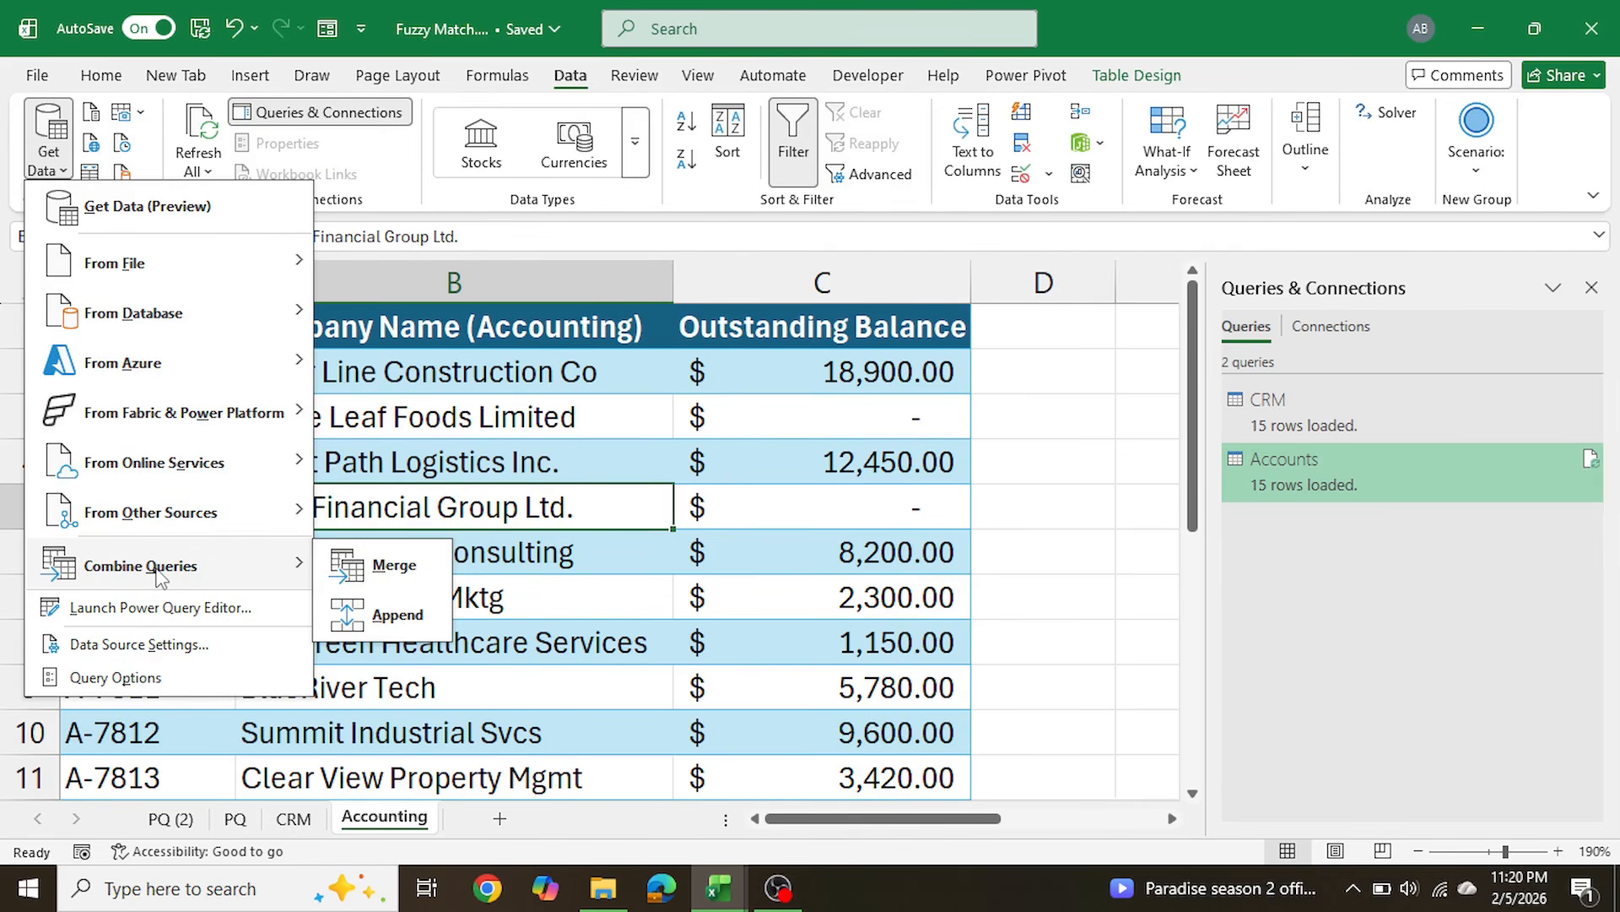
click(412, 567)
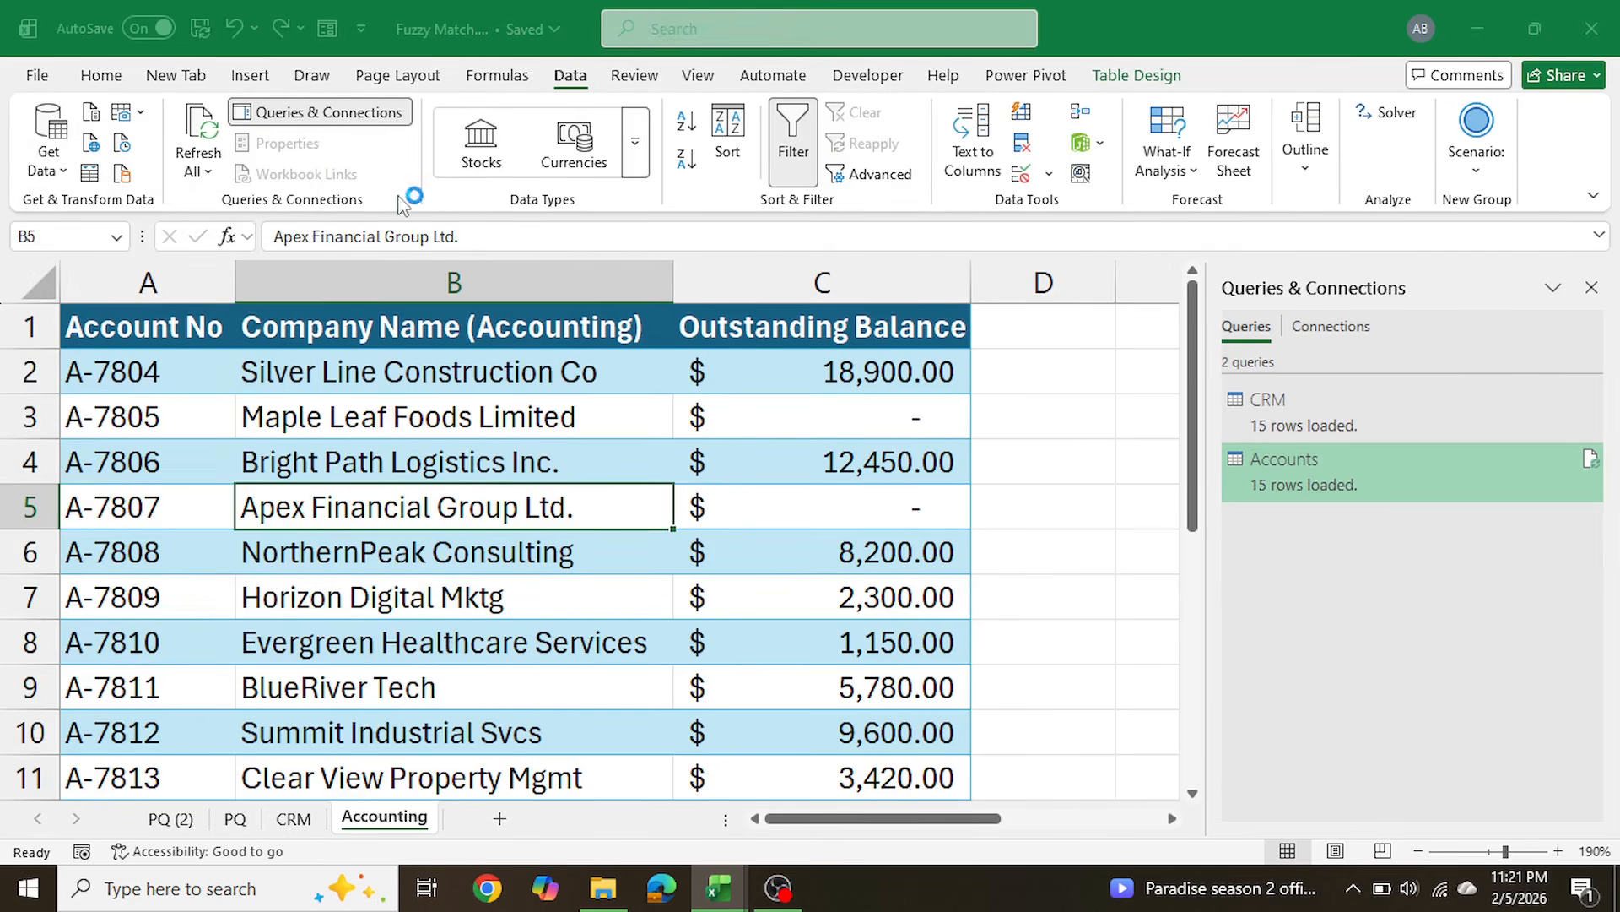
click(475, 192)
click(478, 215)
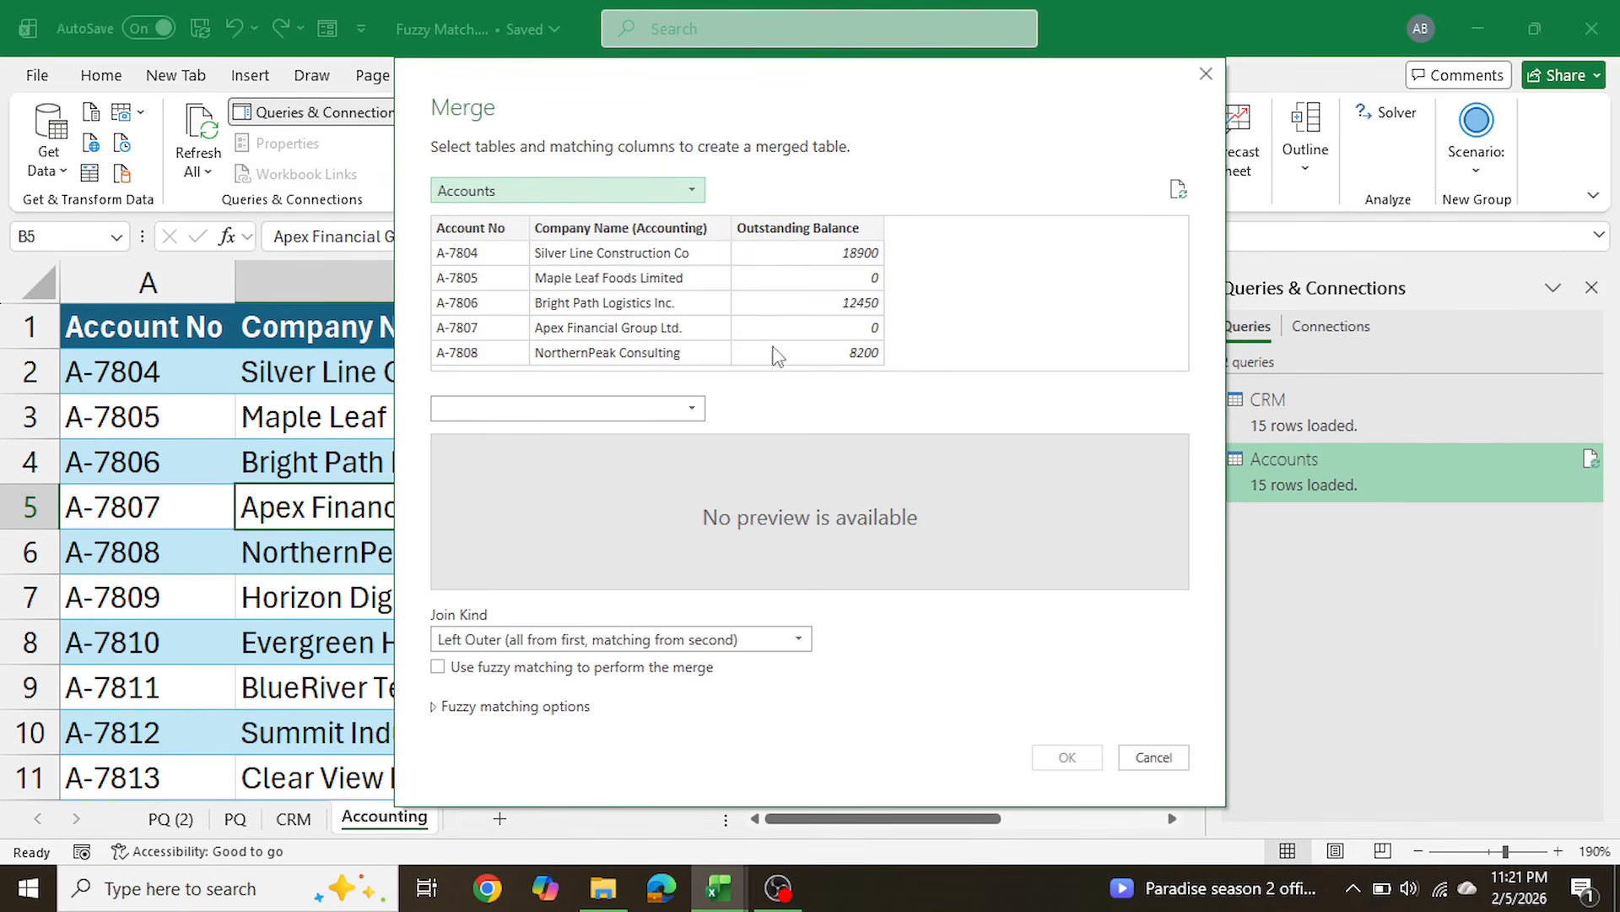
click(499, 409)
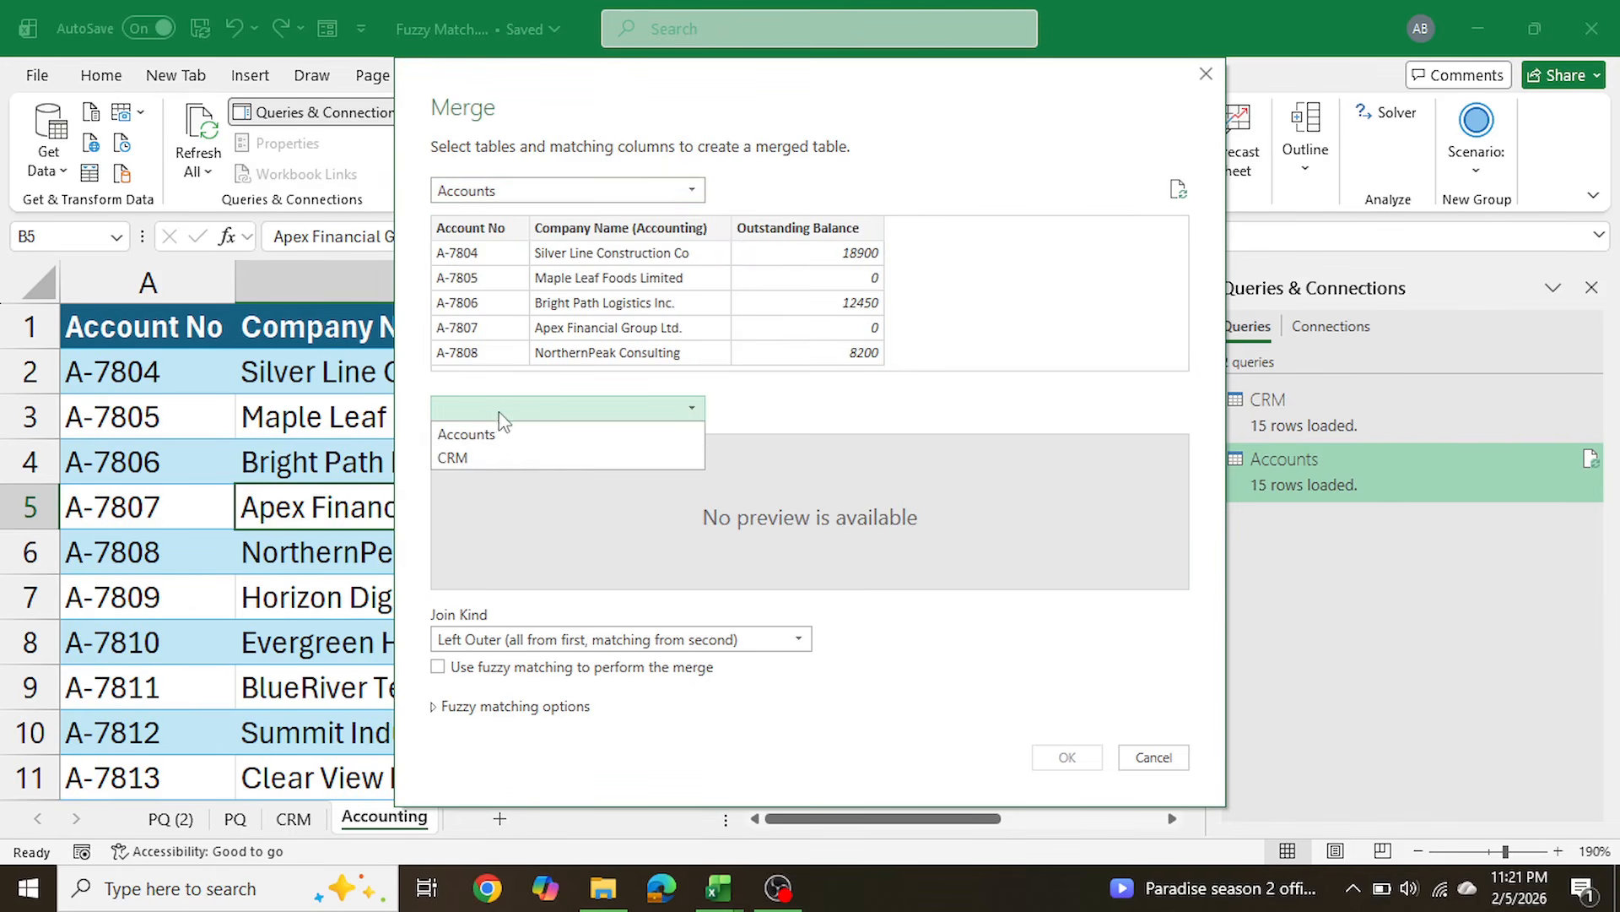
click(496, 459)
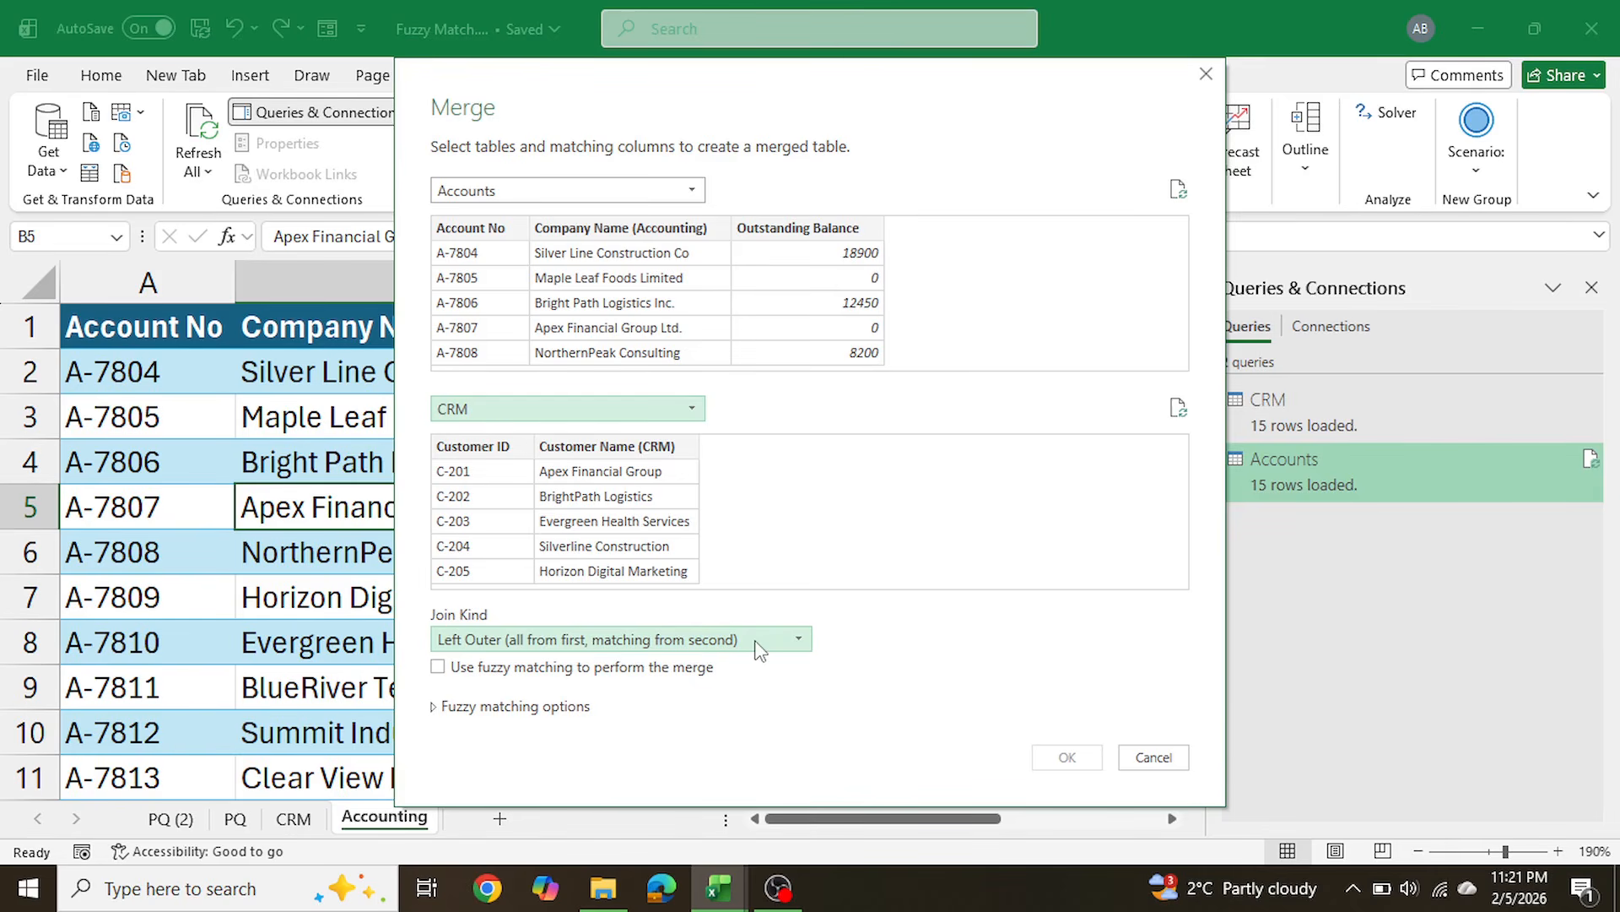
Step: Enable fuzzy matching for the merge and expand its fuzzy matching options to review them
click(438, 668)
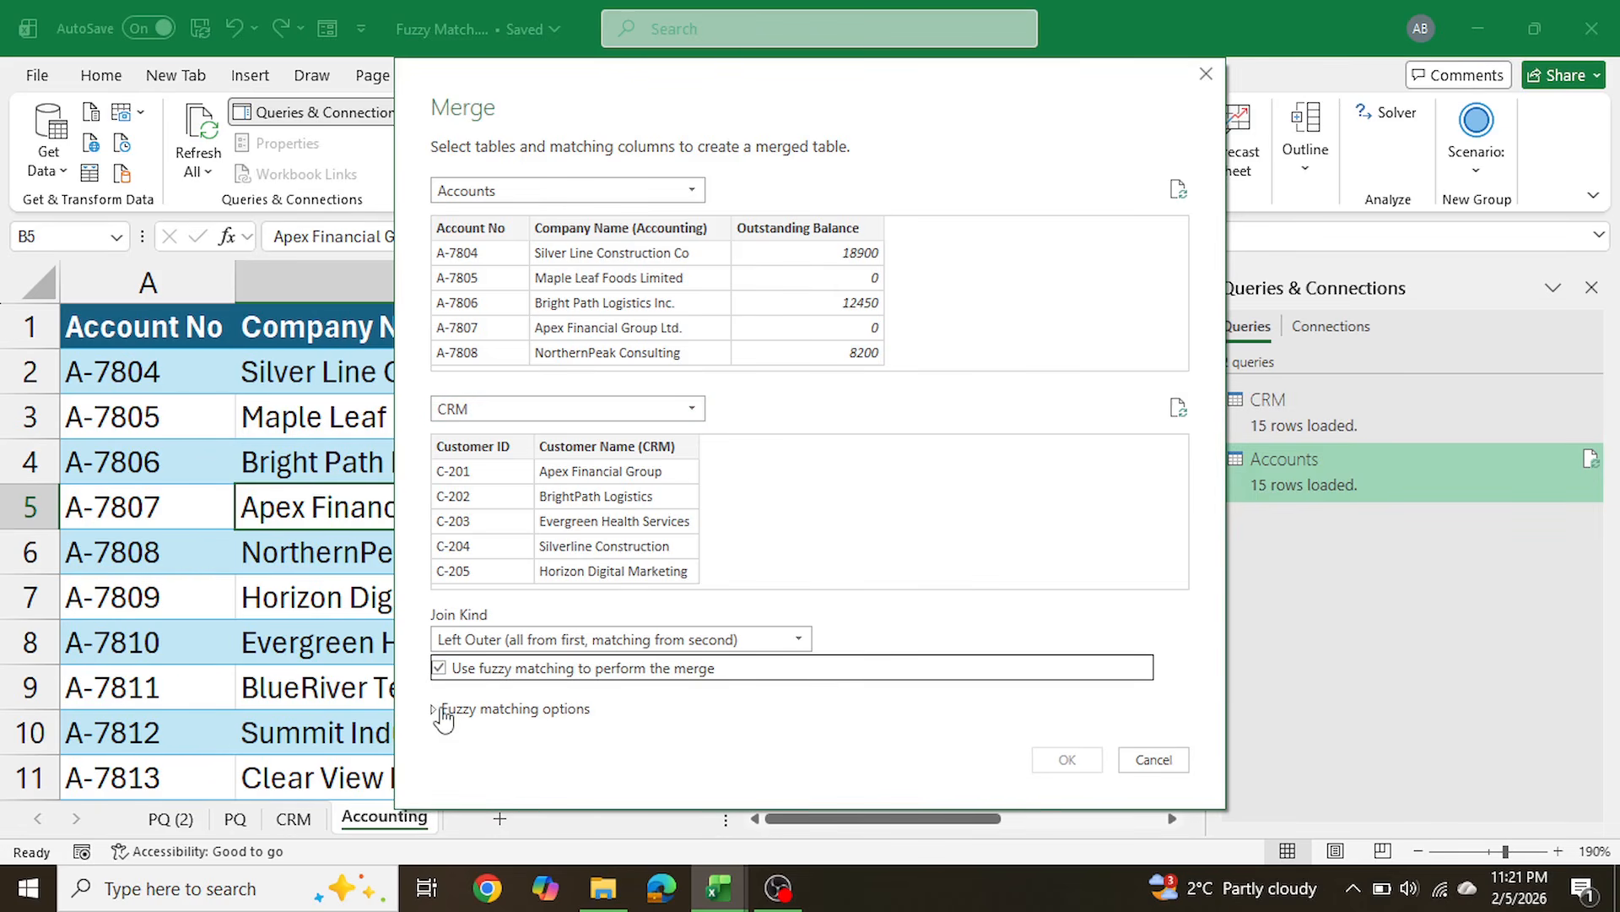
click(442, 711)
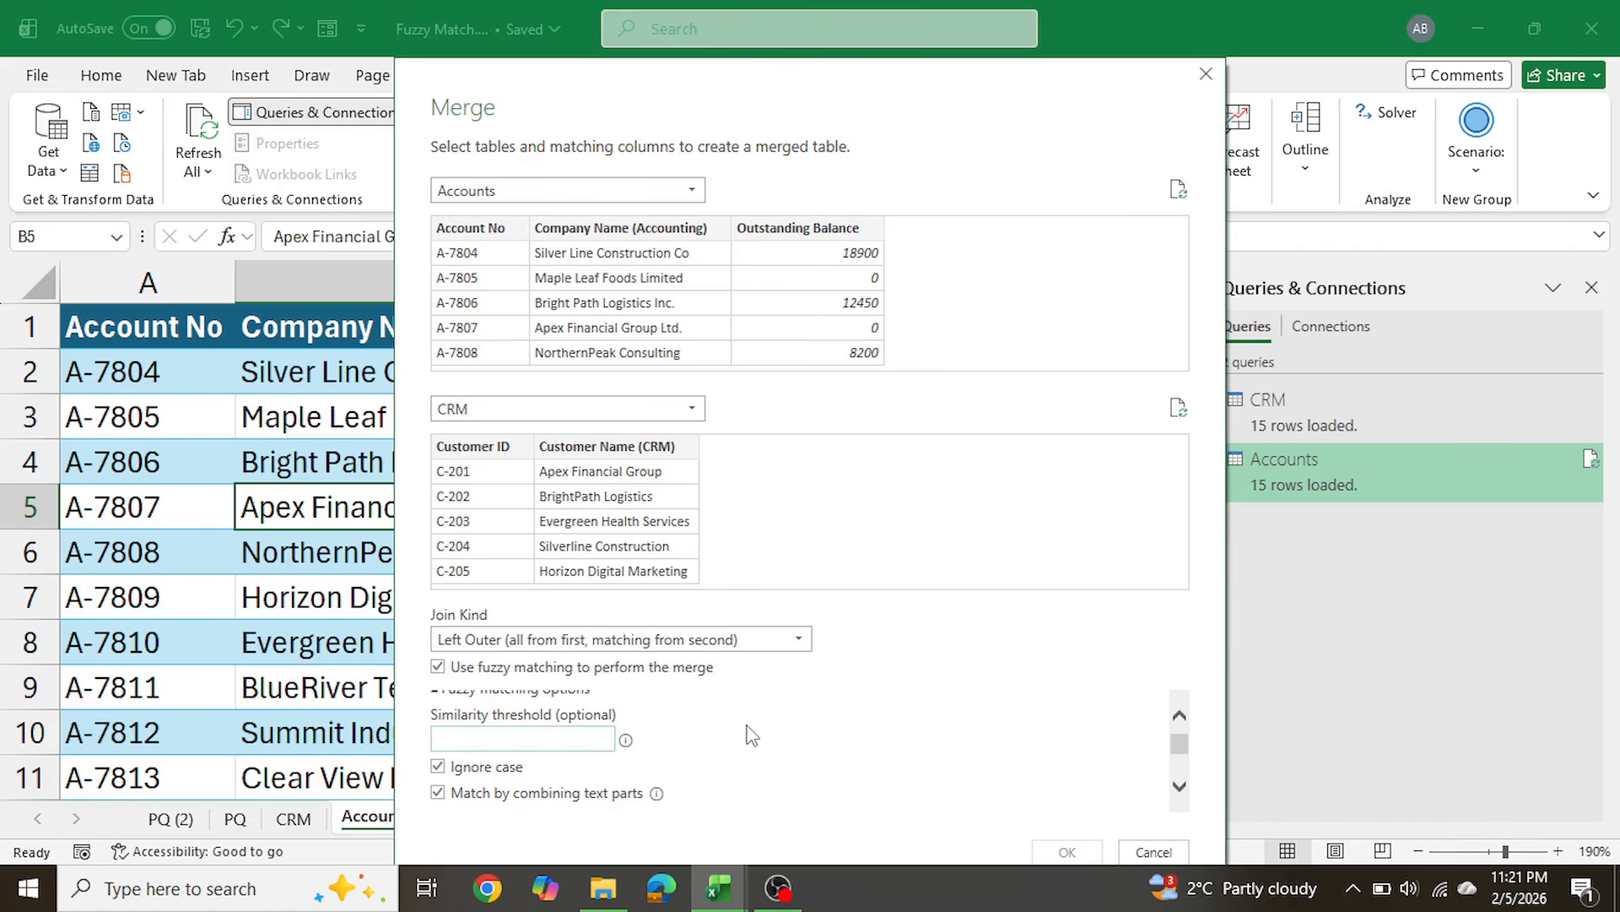
scroll(751, 735, down, 2)
scroll(754, 735, down, 1)
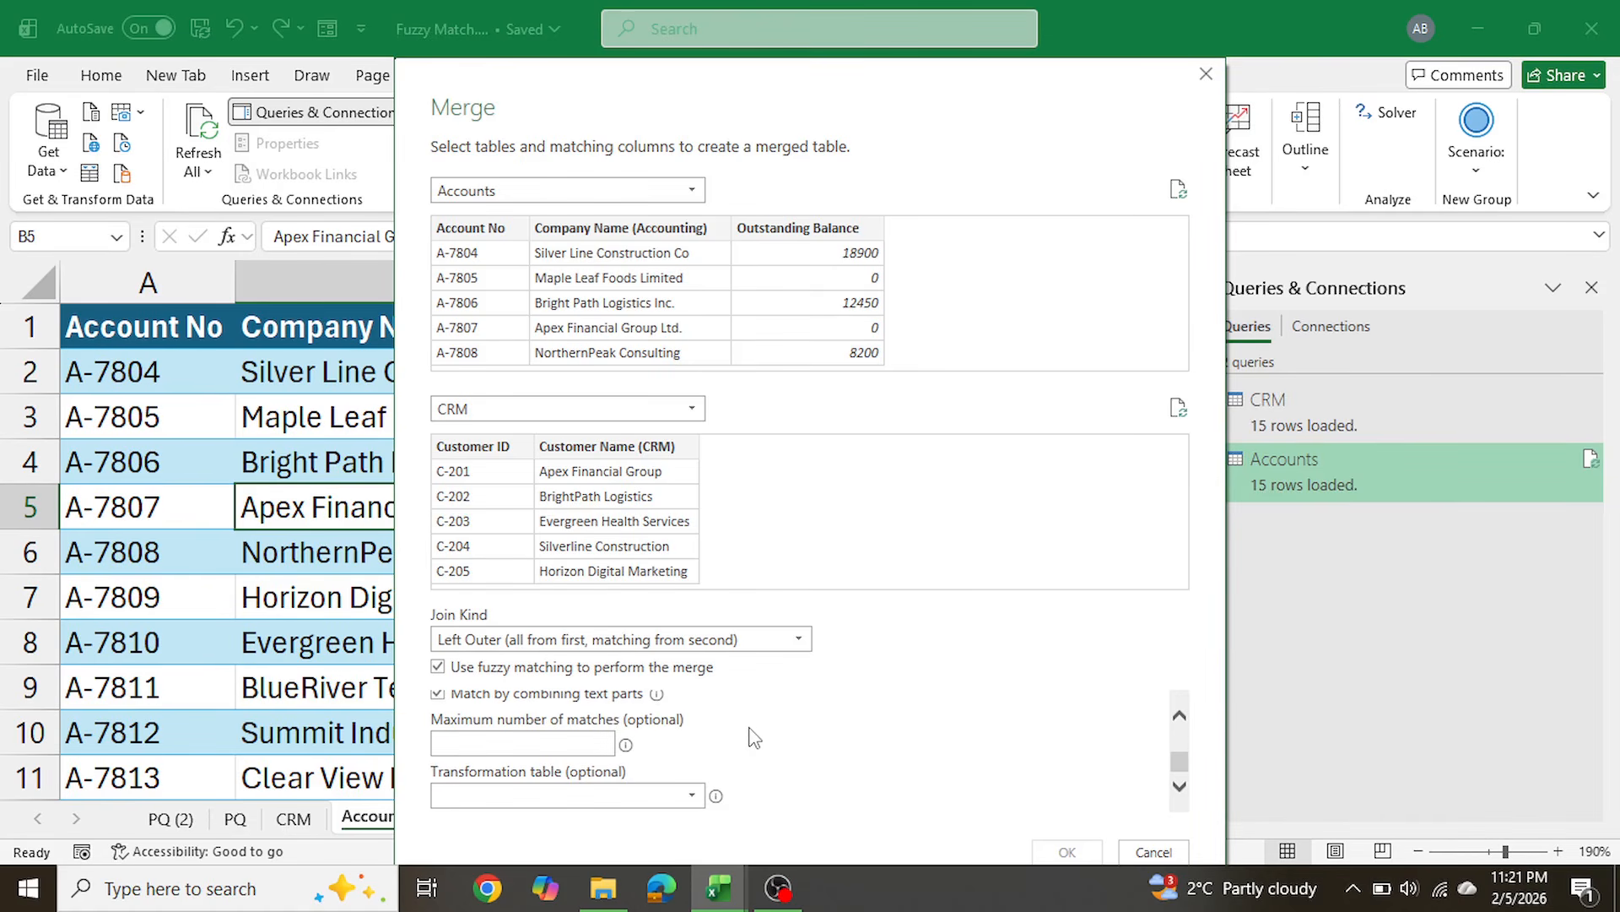
drag(943, 125, 959, 29)
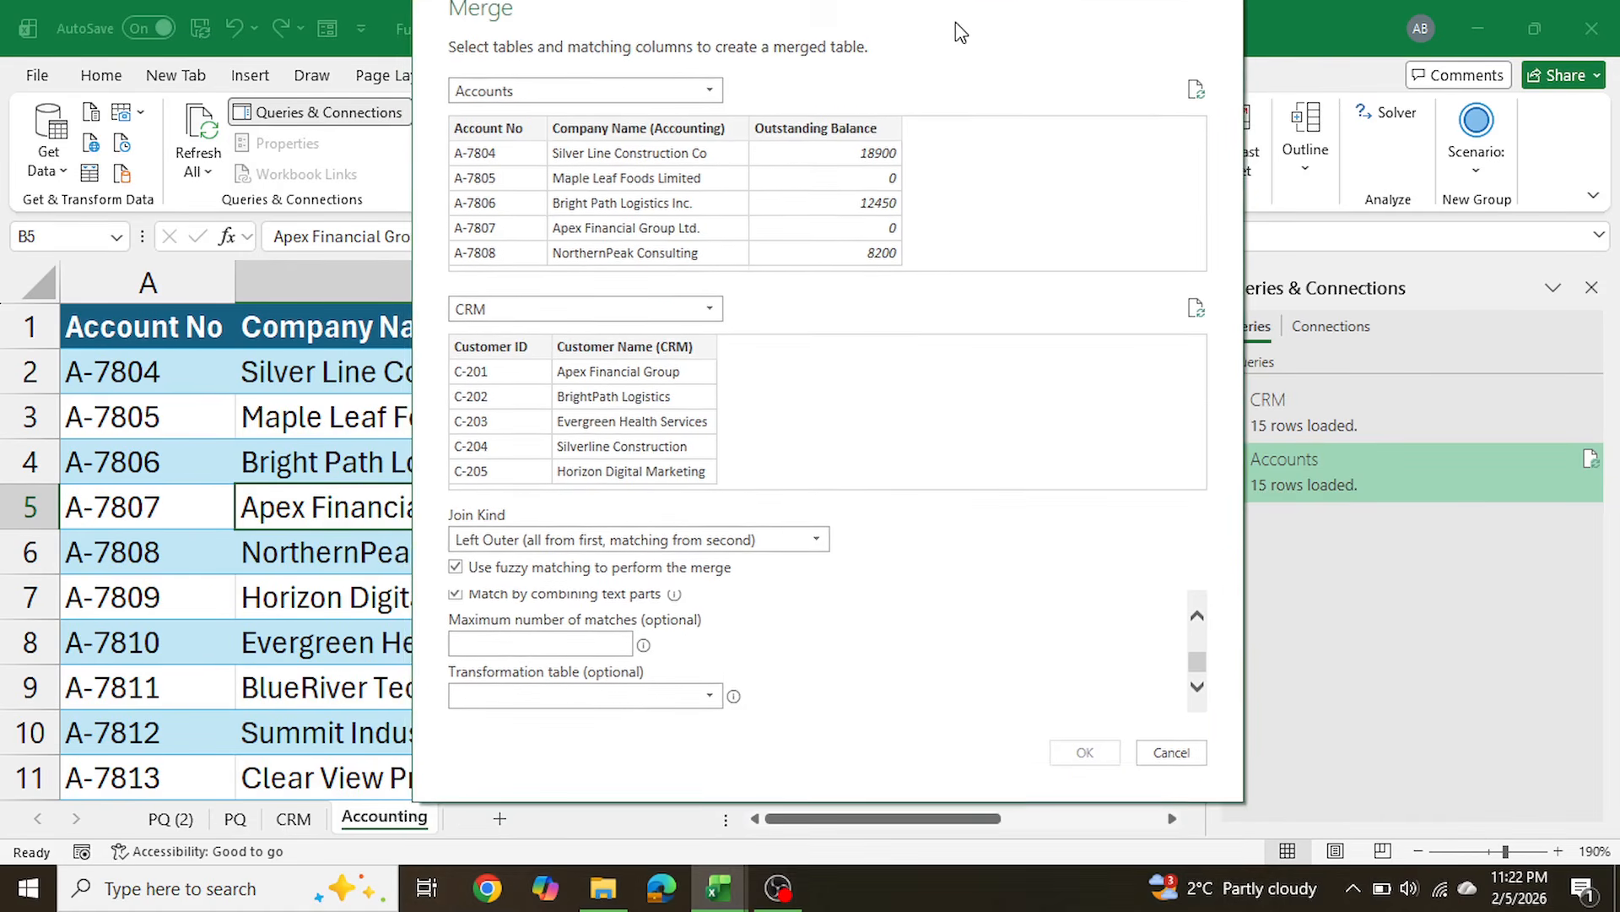
scroll(684, 757, up, 2)
scroll(684, 757, up, 1)
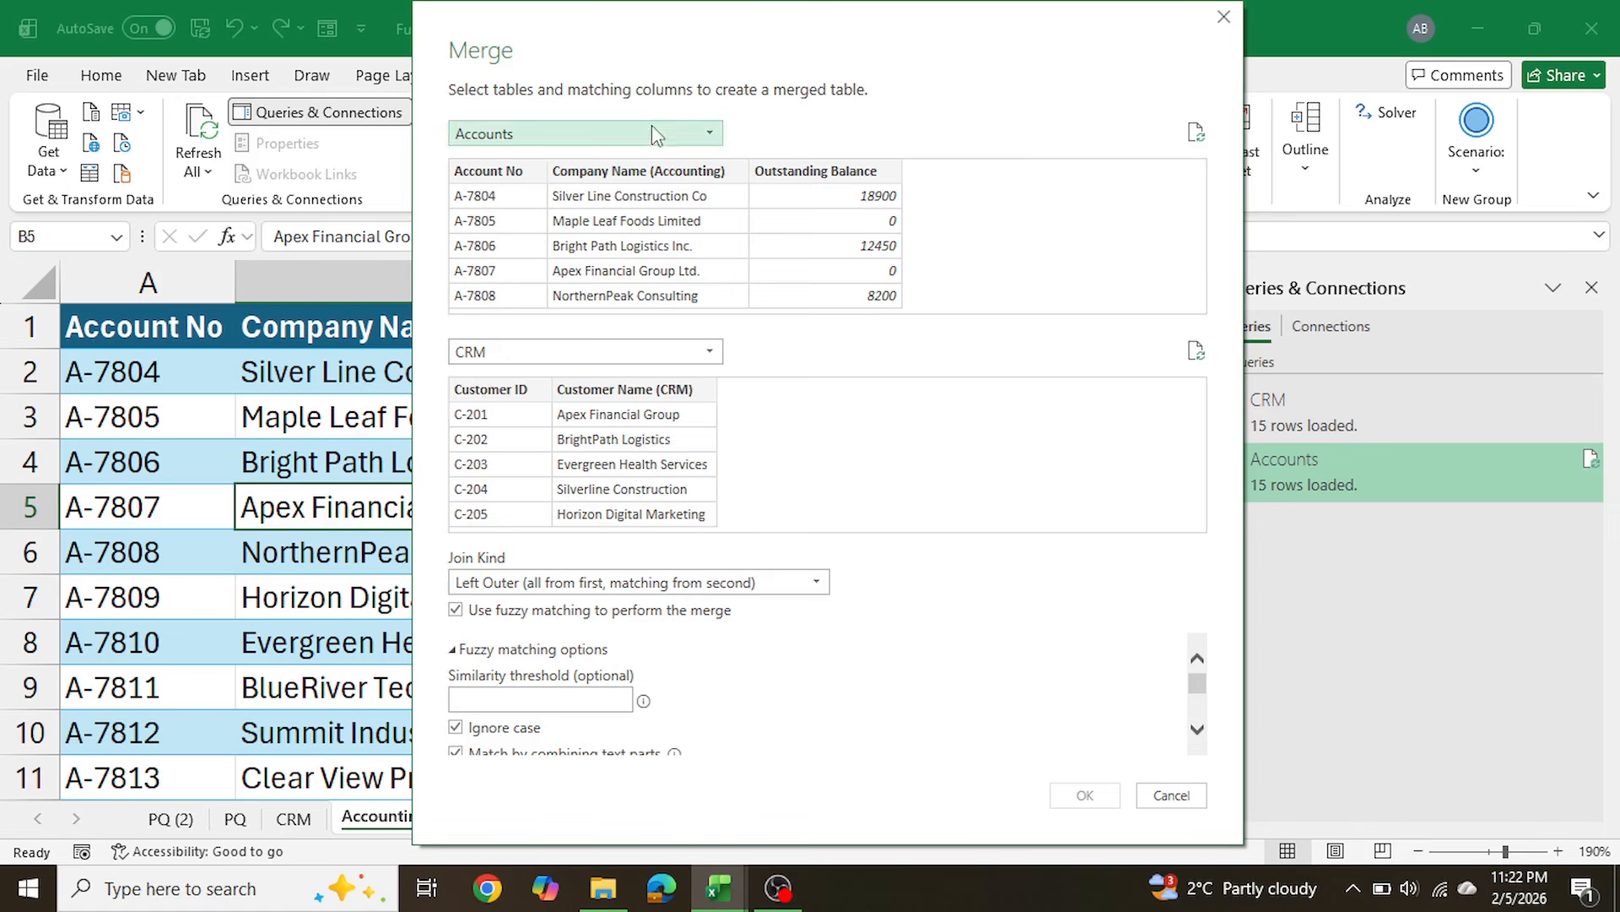
Step: Match Company Name (Accounting) to Customer Name (CRM) with a similarity threshold of .6 and create the merged query
click(651, 171)
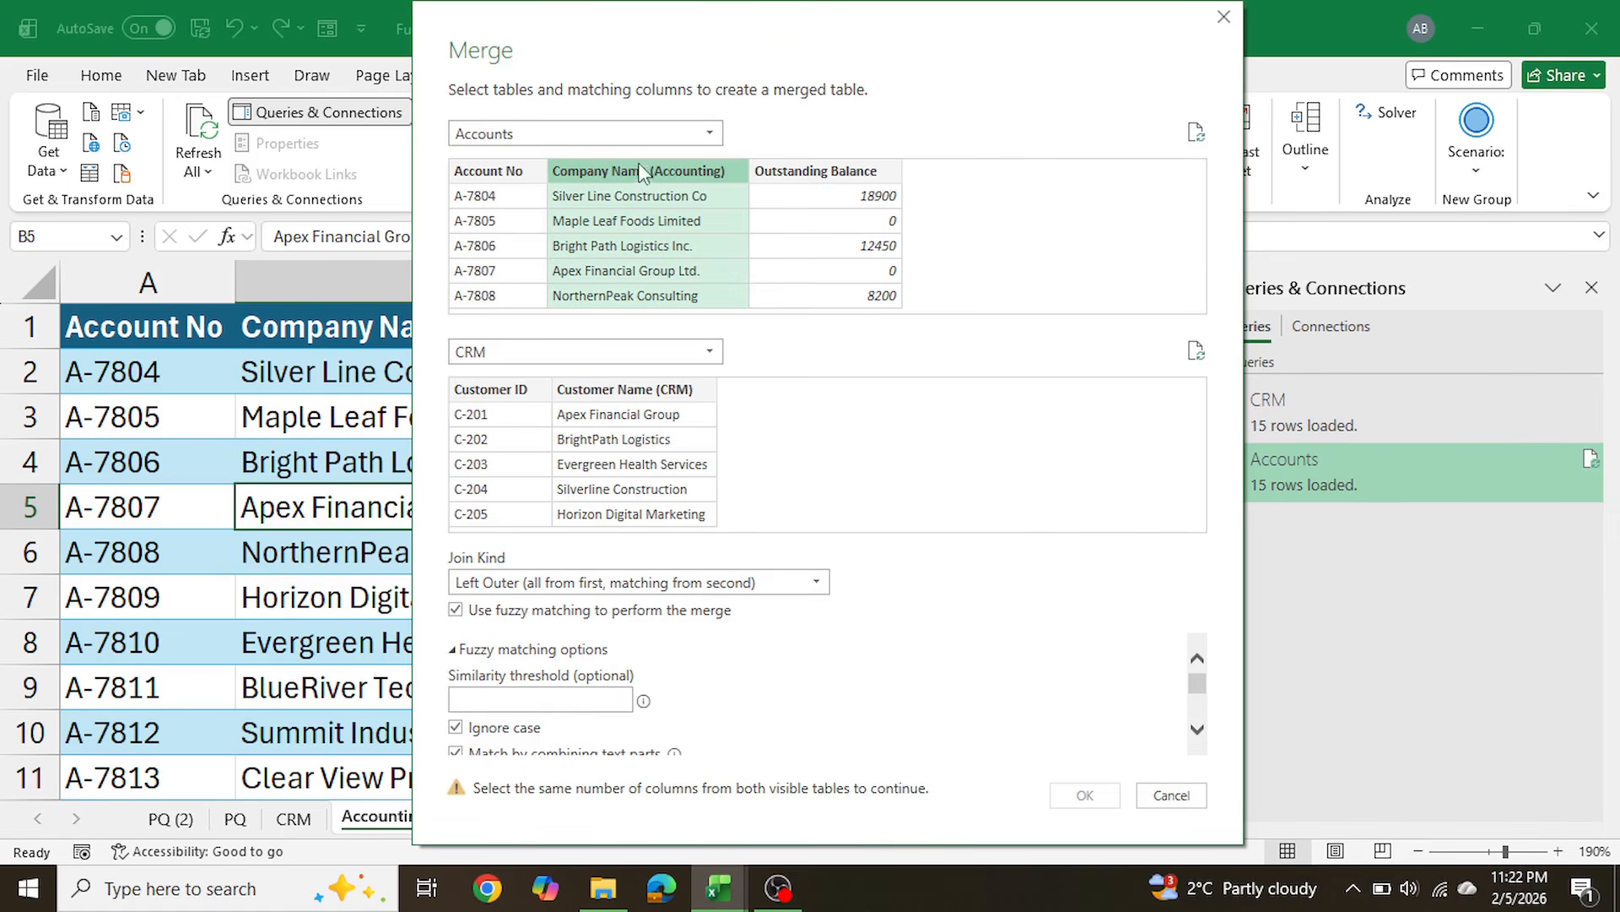
click(641, 391)
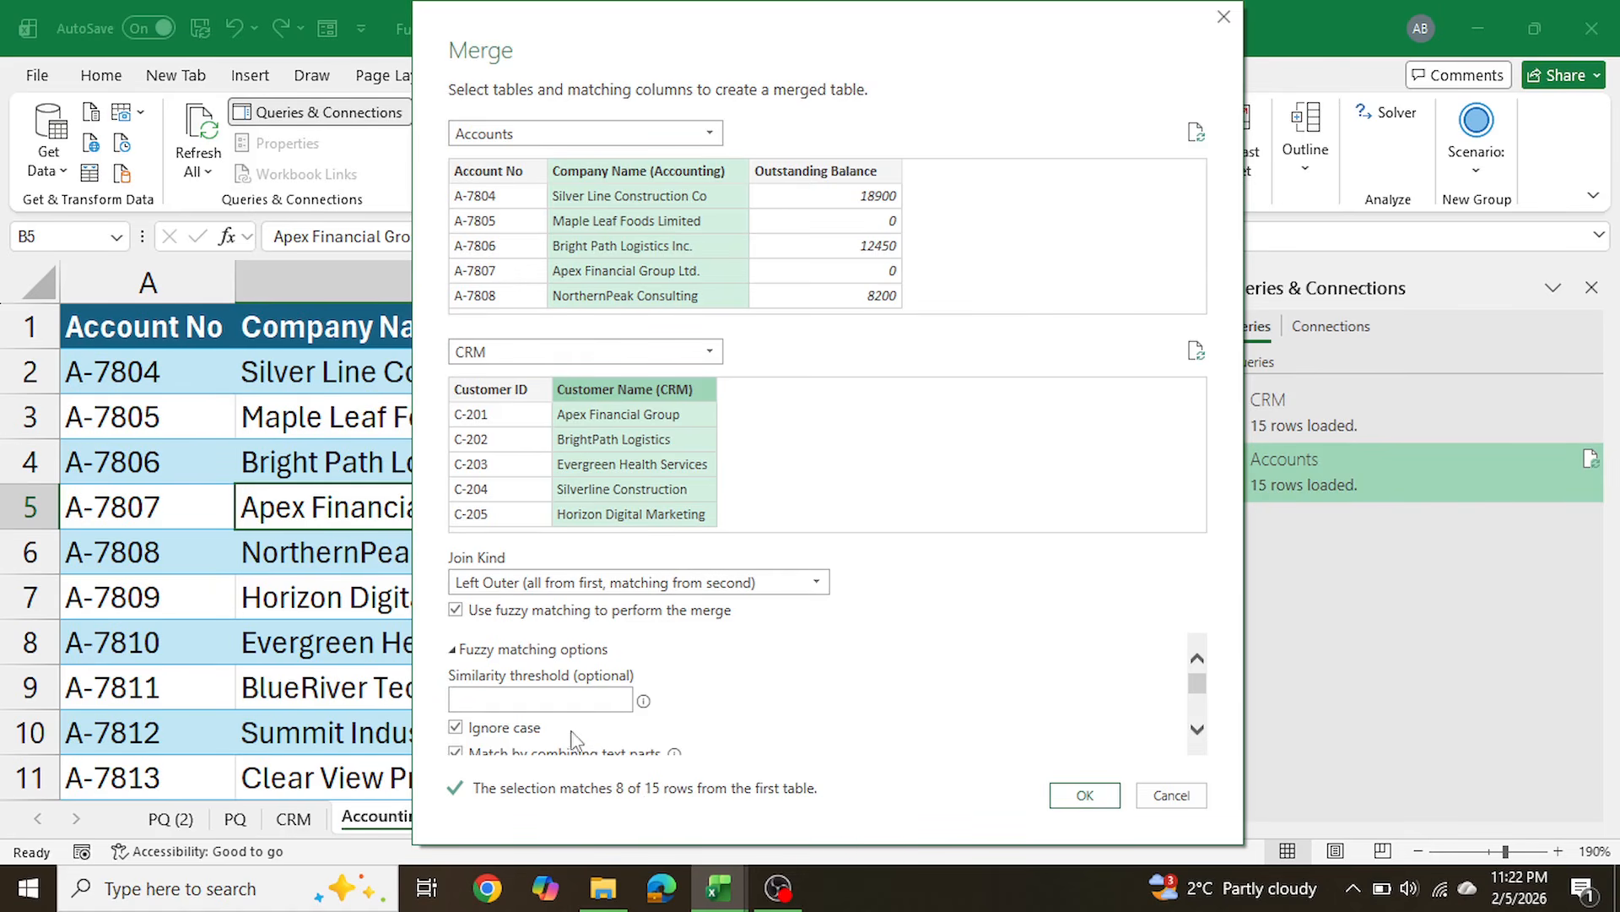
click(550, 702)
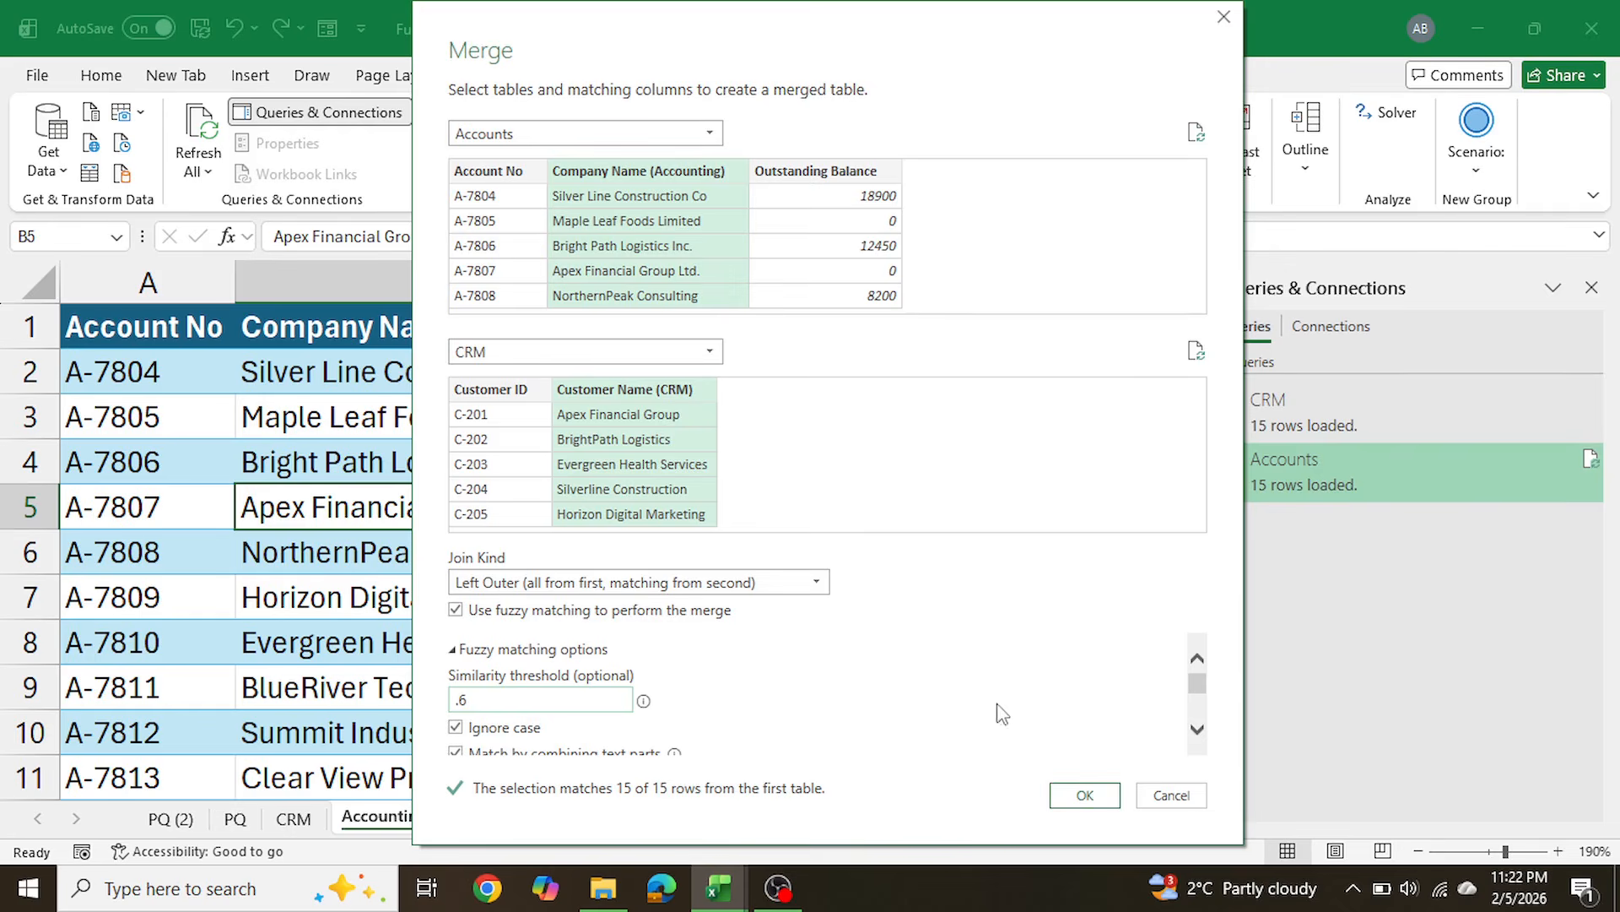
click(1083, 794)
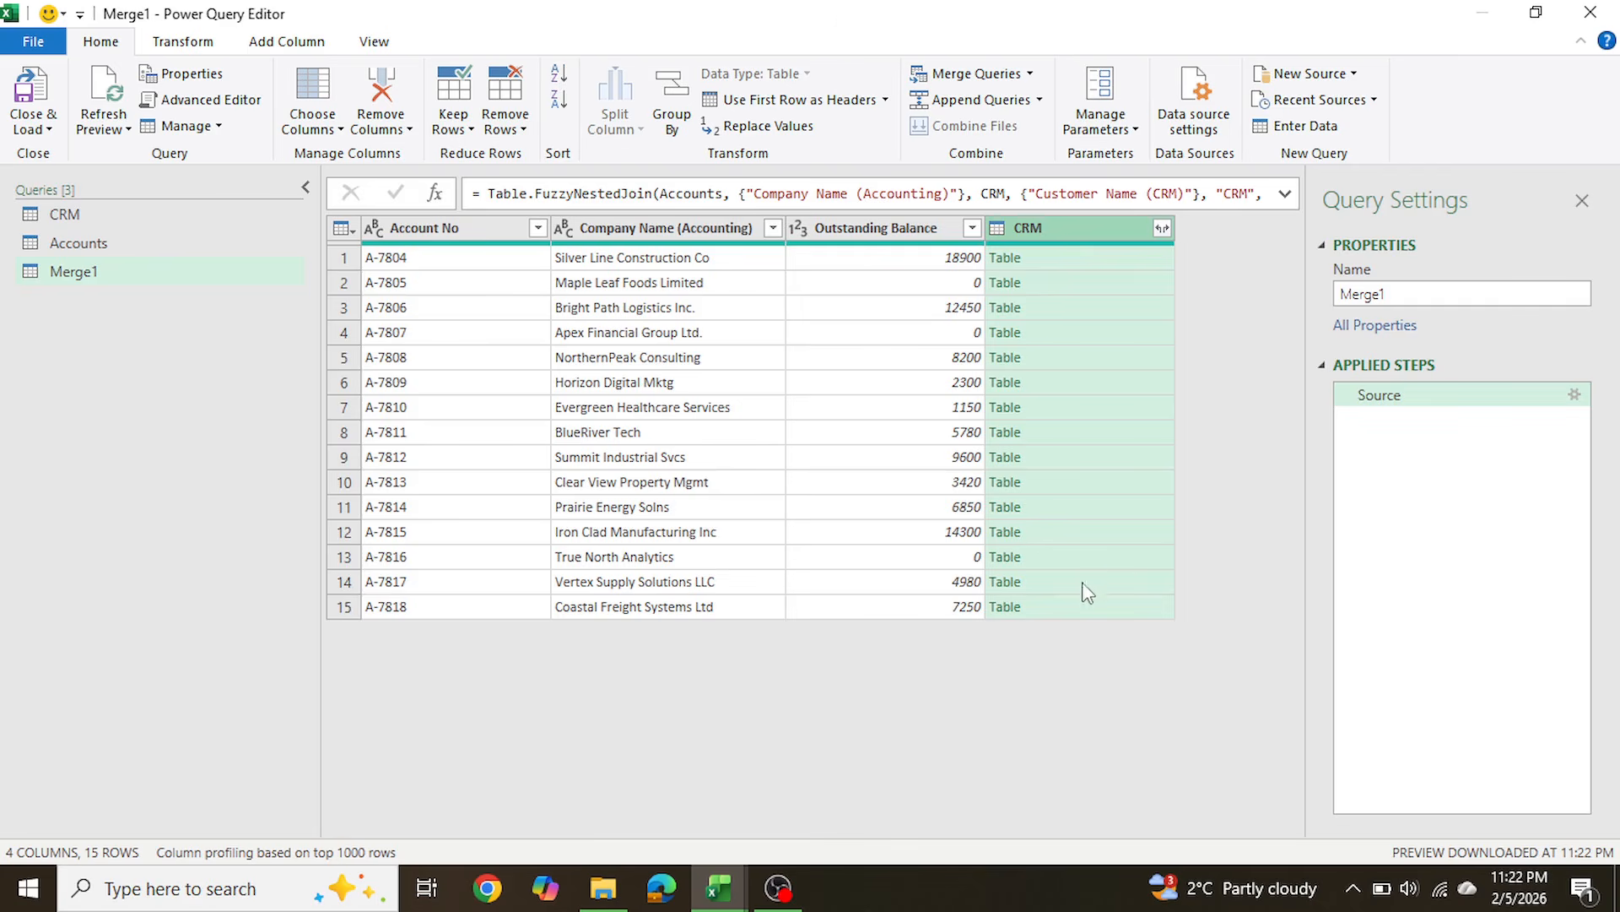
Step: Expand the merged CRM column into Customer ID and Customer Name (CRM), keeping the original column name as prefix
click(1163, 229)
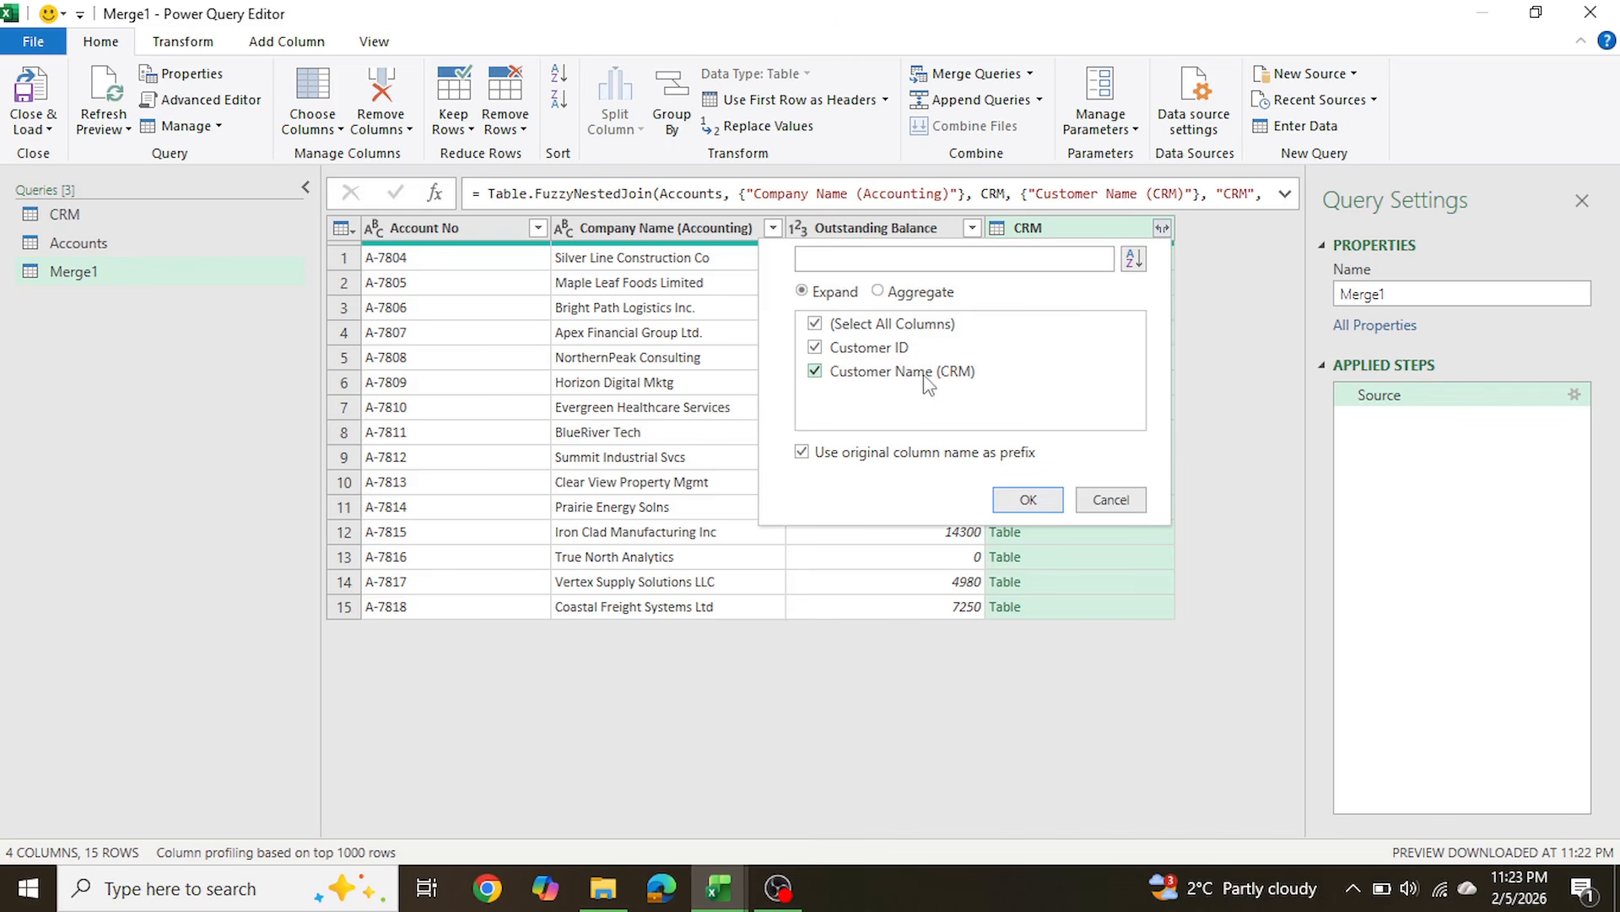
click(1028, 500)
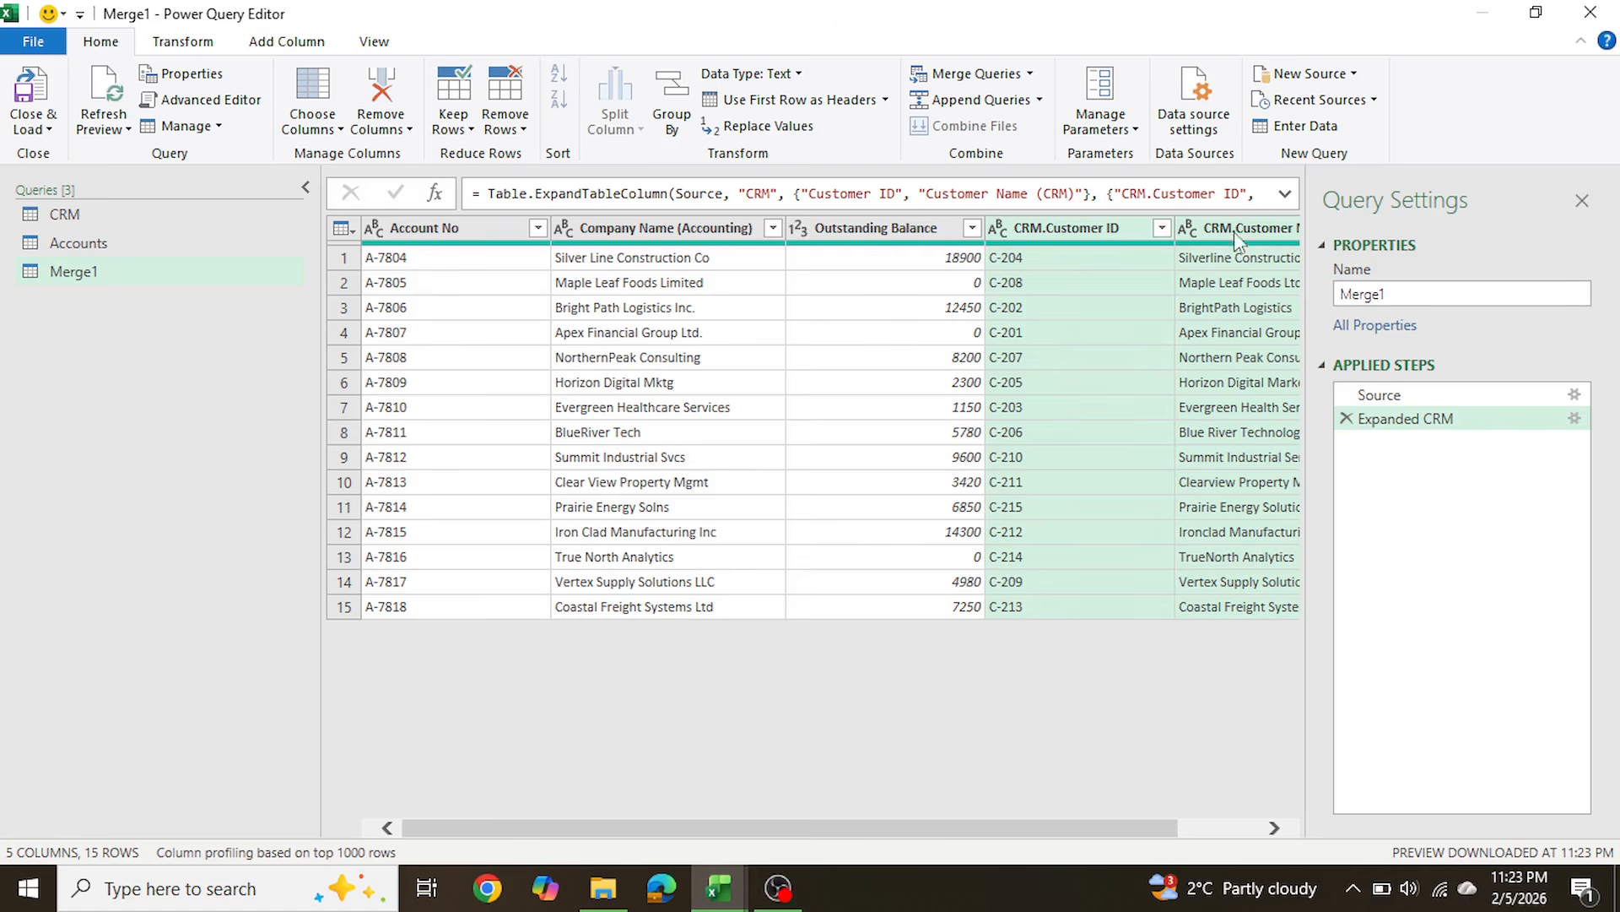
Step: Move the CRM.Customer Name (CRM) column directly after Company Name (Accounting) in the merged query
mouse_move(1233, 228)
mouse_down()
mouse_move(1163, 231)
mouse_move(1219, 236)
mouse_move(1209, 245)
mouse_up()
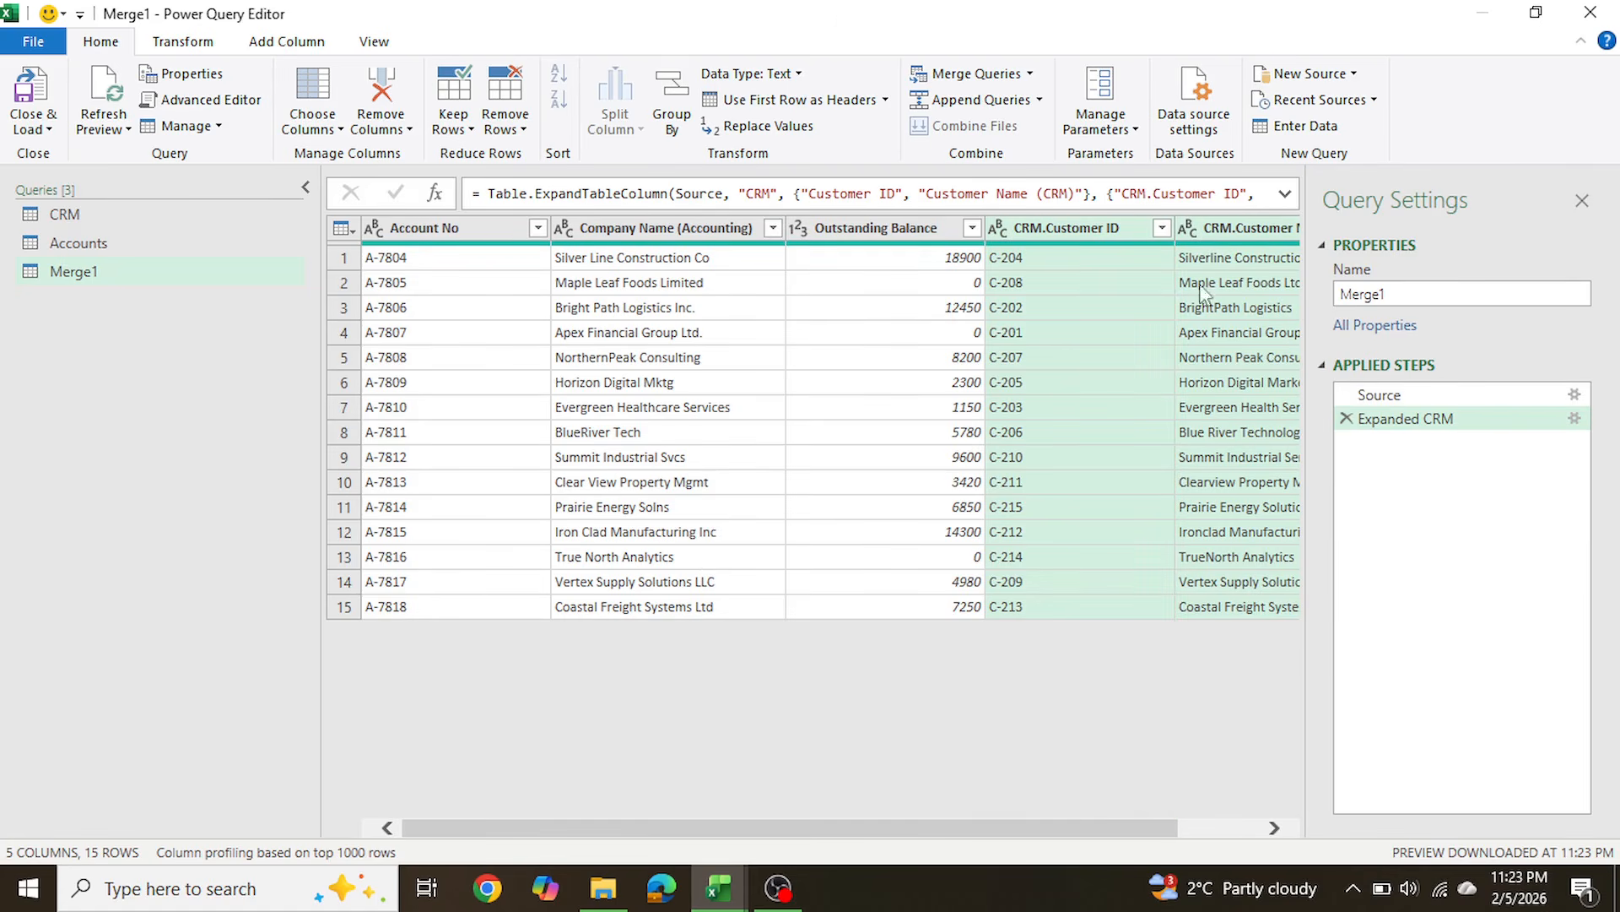
click(1244, 228)
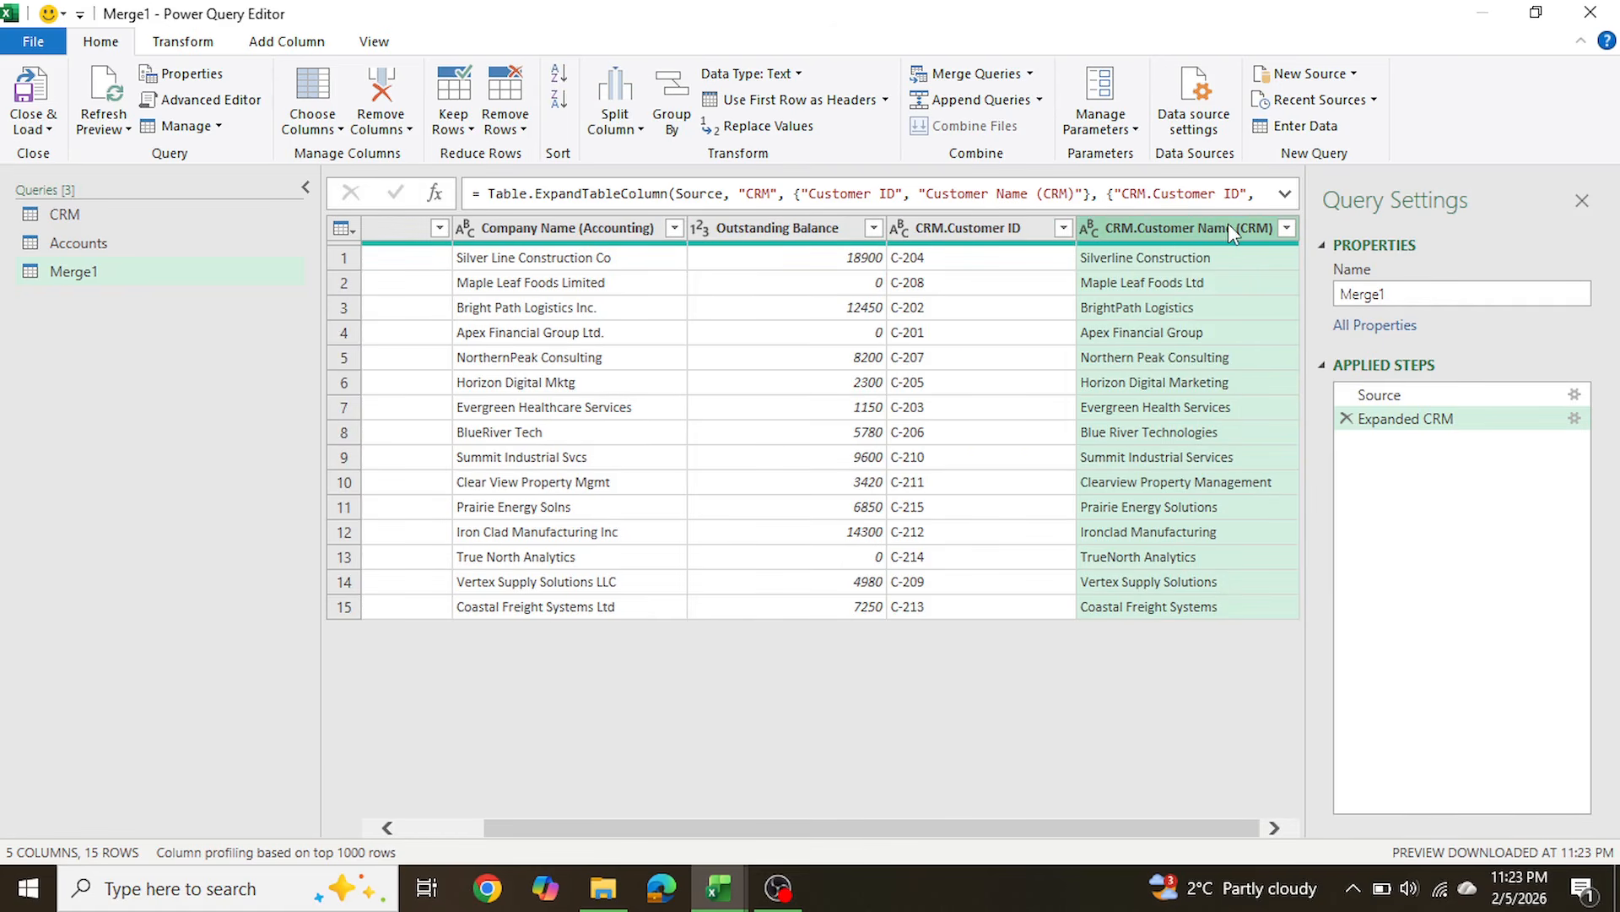
drag(1226, 224, 764, 233)
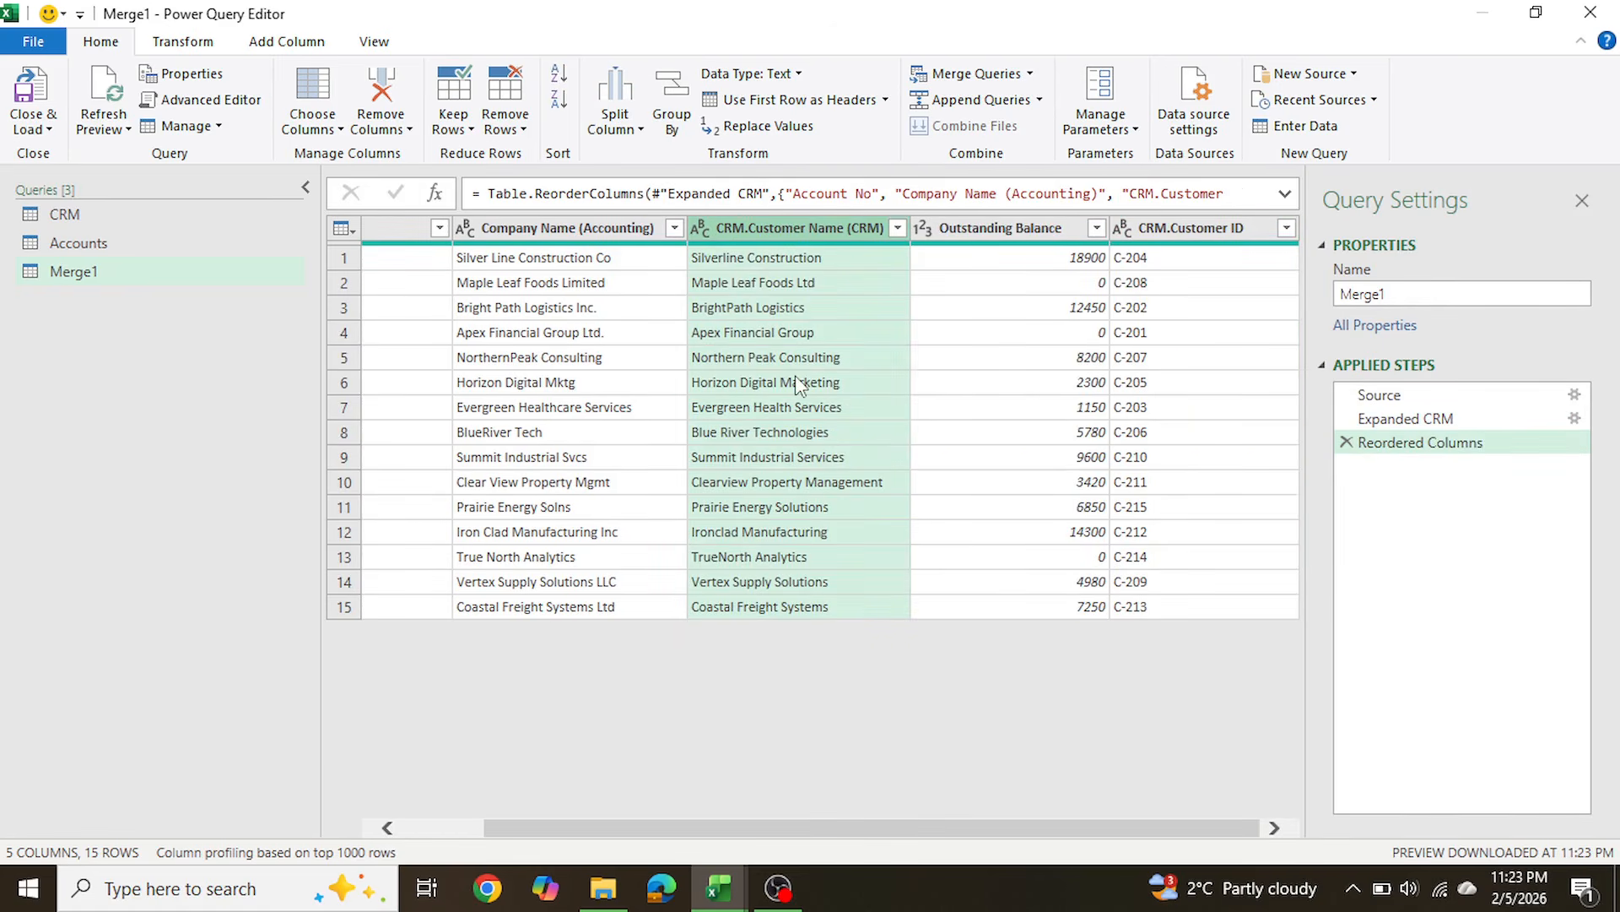
drag(835, 840, 718, 844)
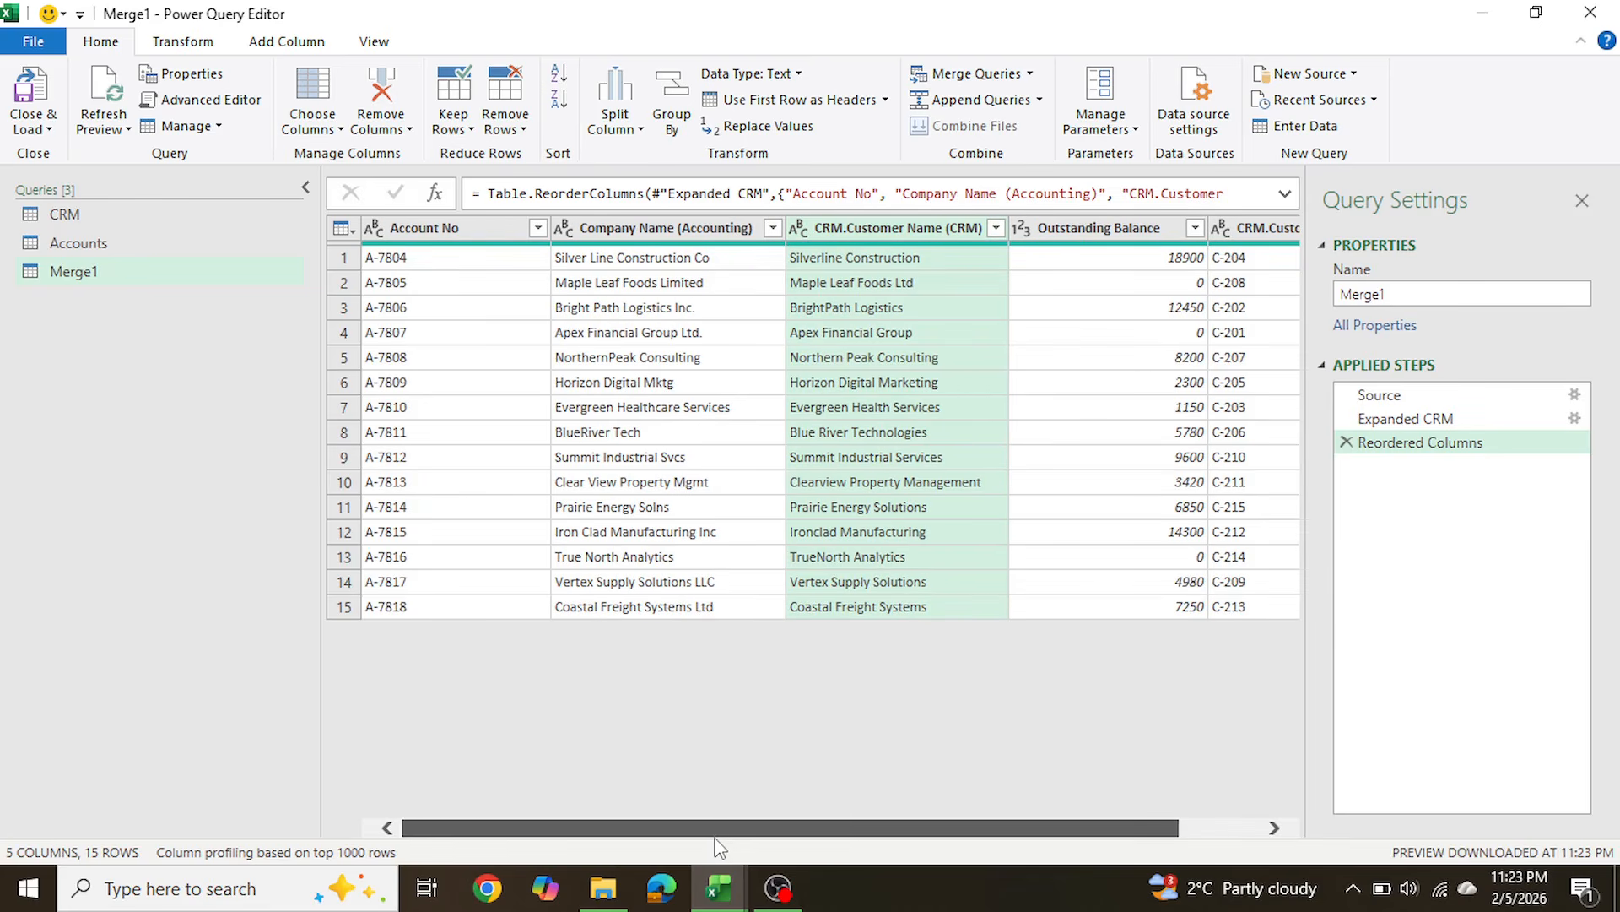
Step: Move the CRM.Customer ID column directly after Account No in the merged query
click(1237, 235)
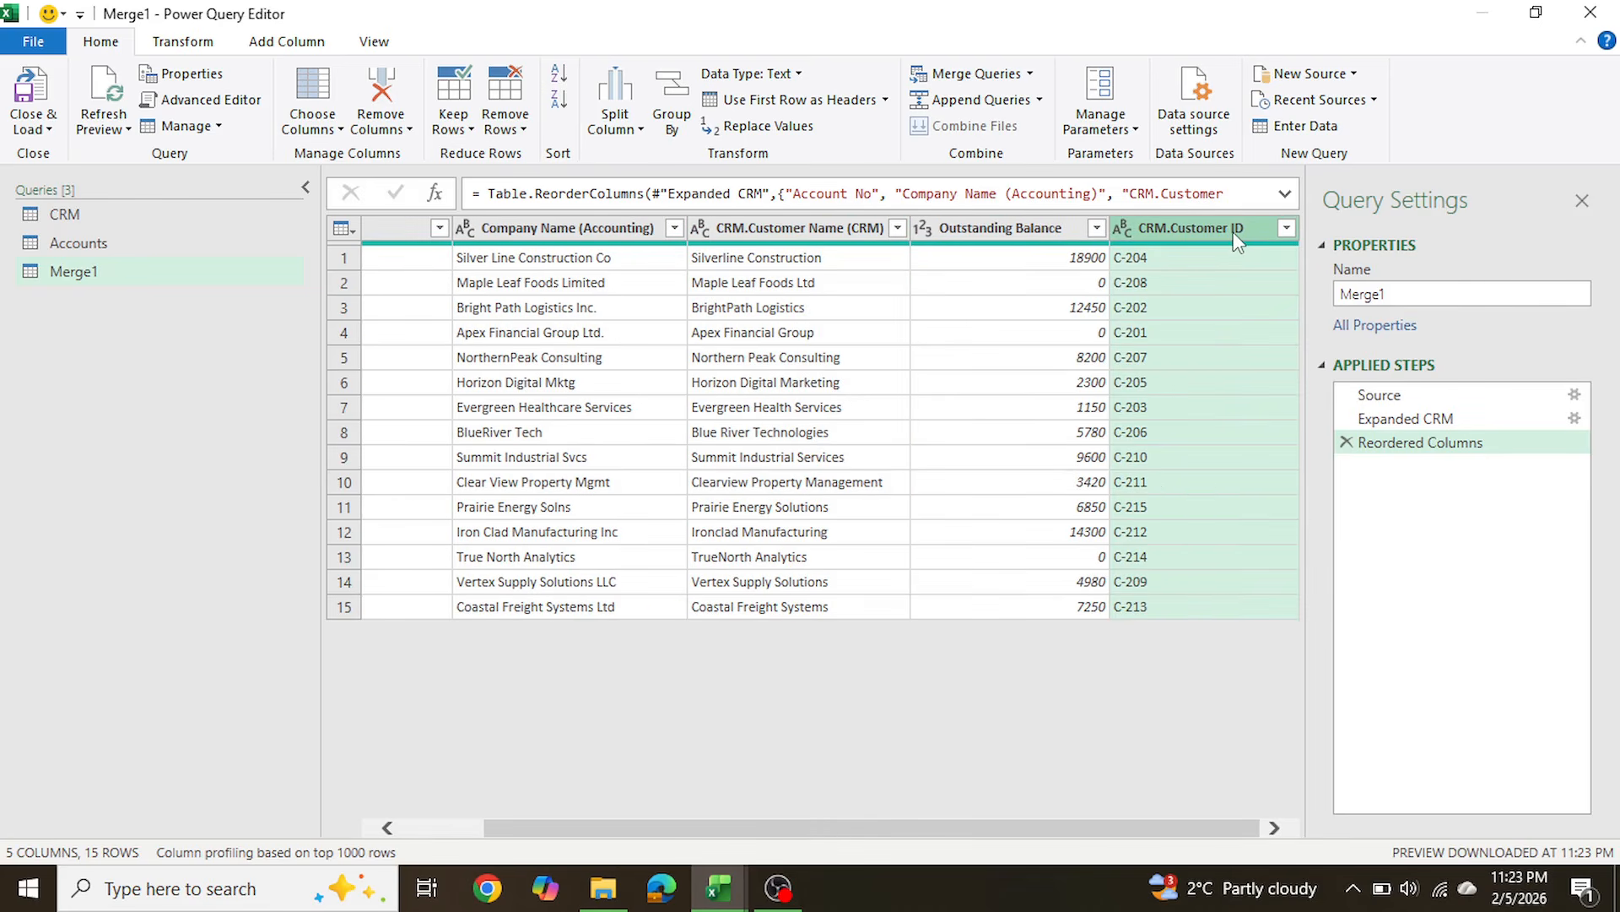
mouse_move(1233, 231)
mouse_down()
mouse_move(427, 230)
mouse_move(466, 232)
mouse_up()
drag(827, 832, 743, 831)
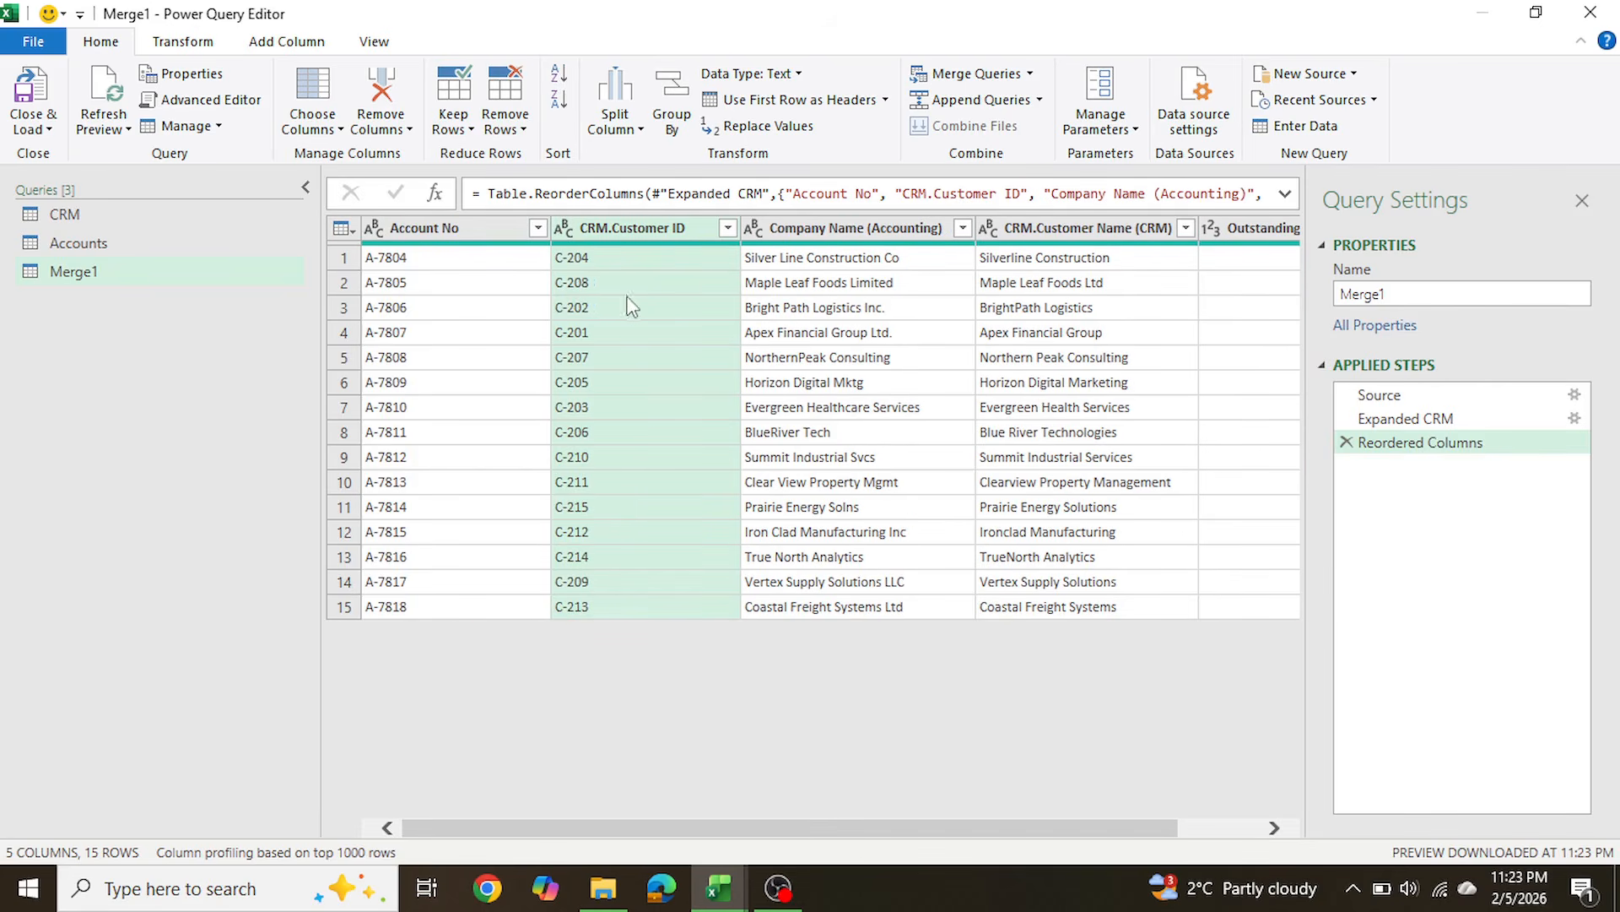
Step: Compare the accounting company names with their matched CRM customer names row by row in the merged query
scroll(885, 255, right, 3)
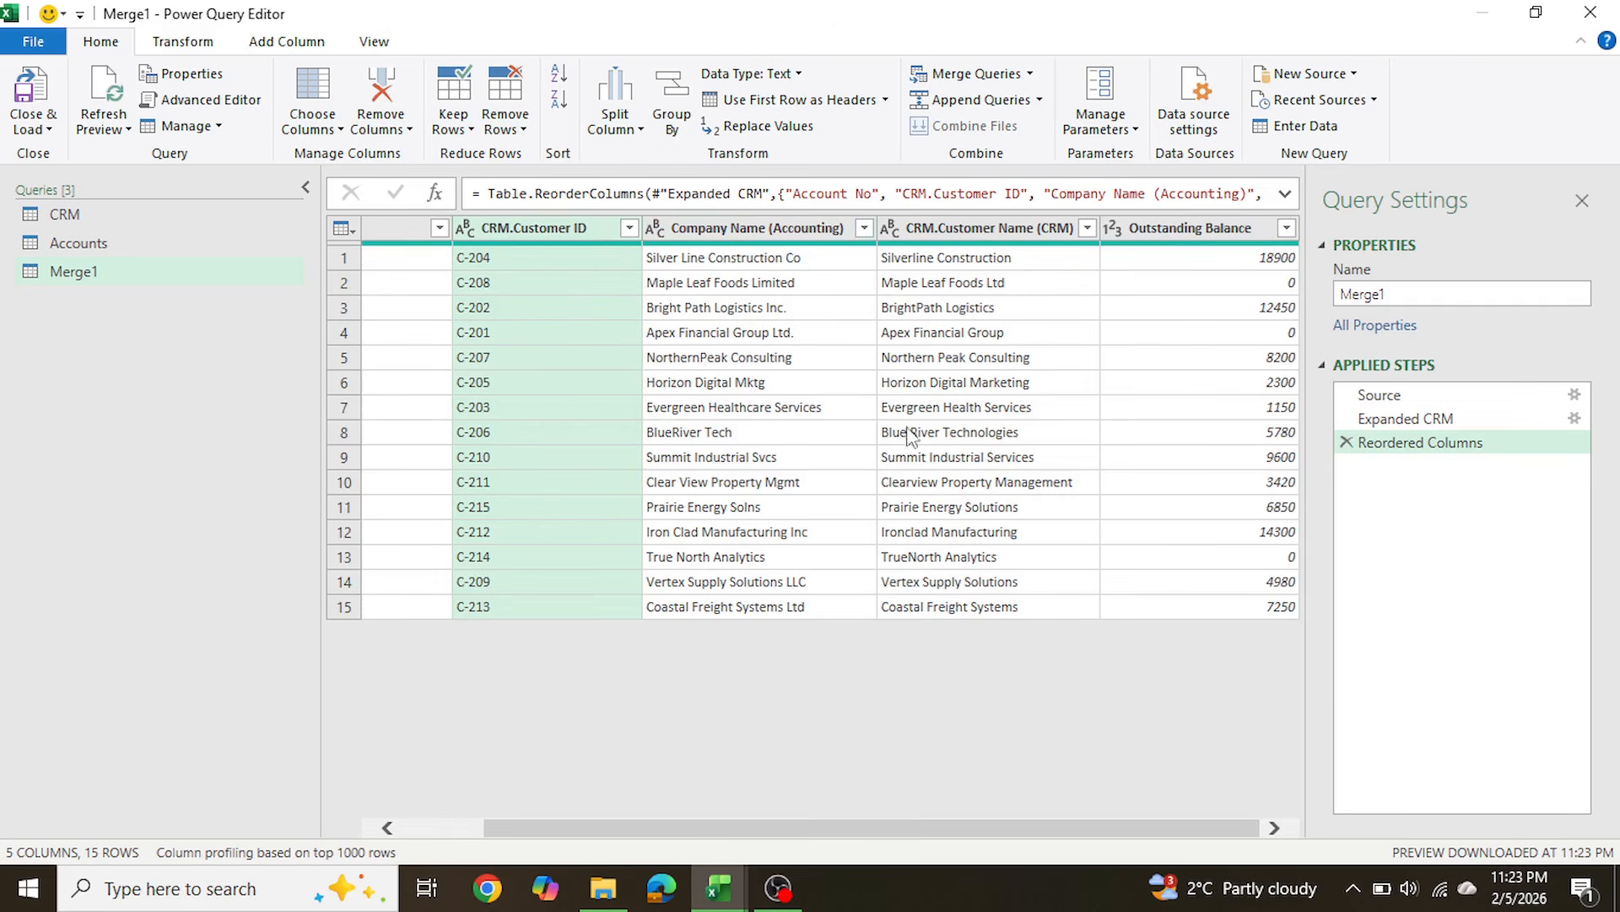
click(794, 258)
click(925, 258)
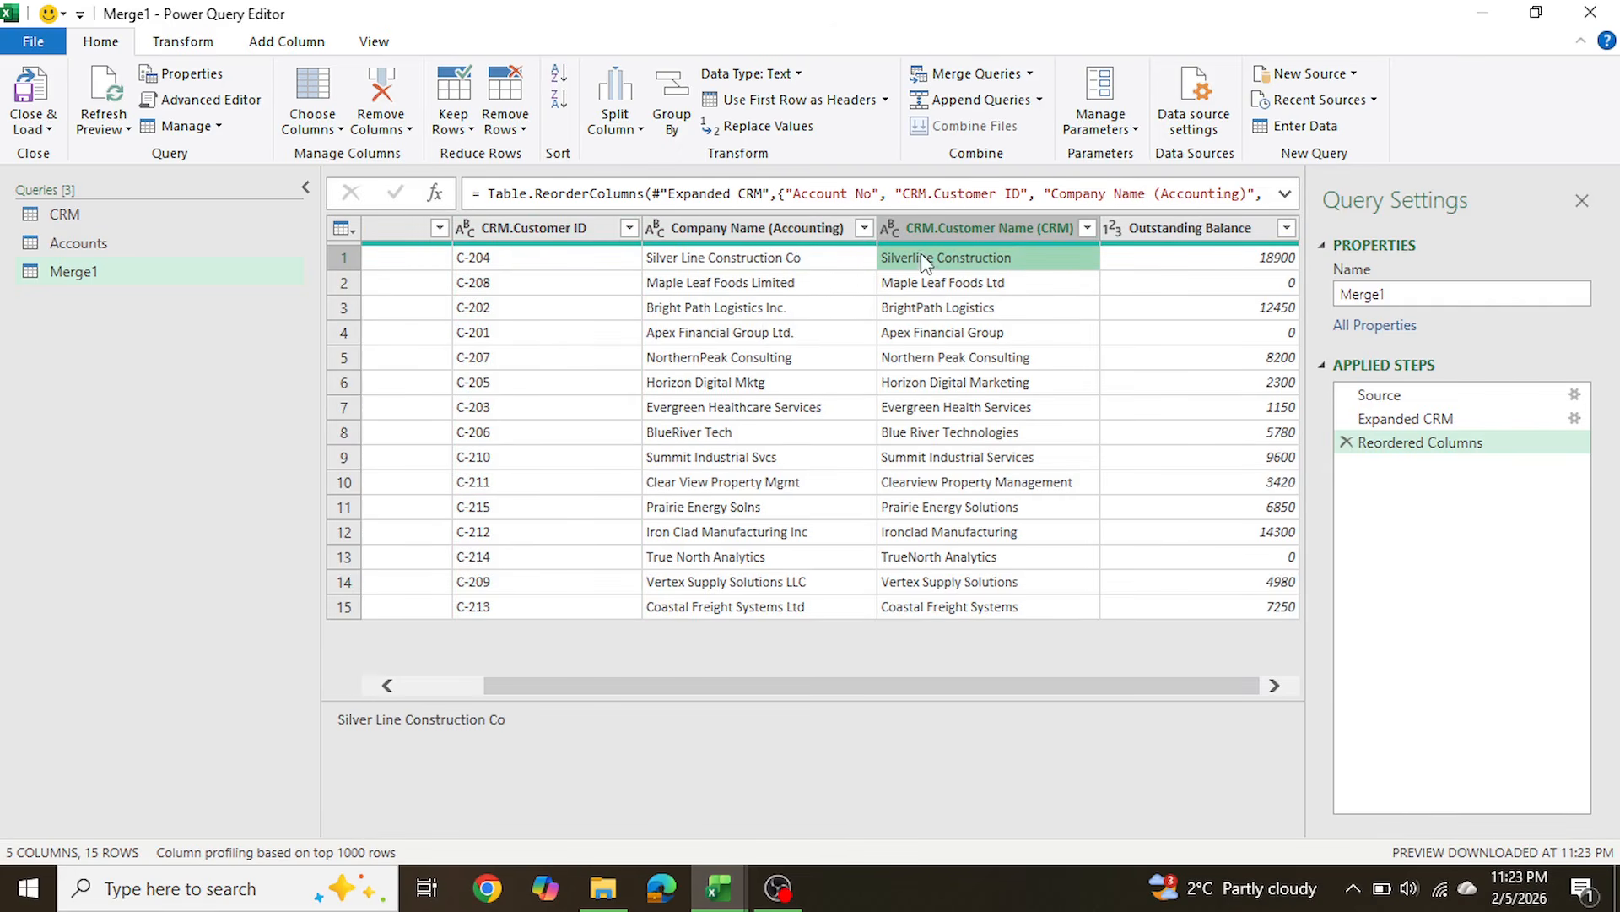
click(726, 260)
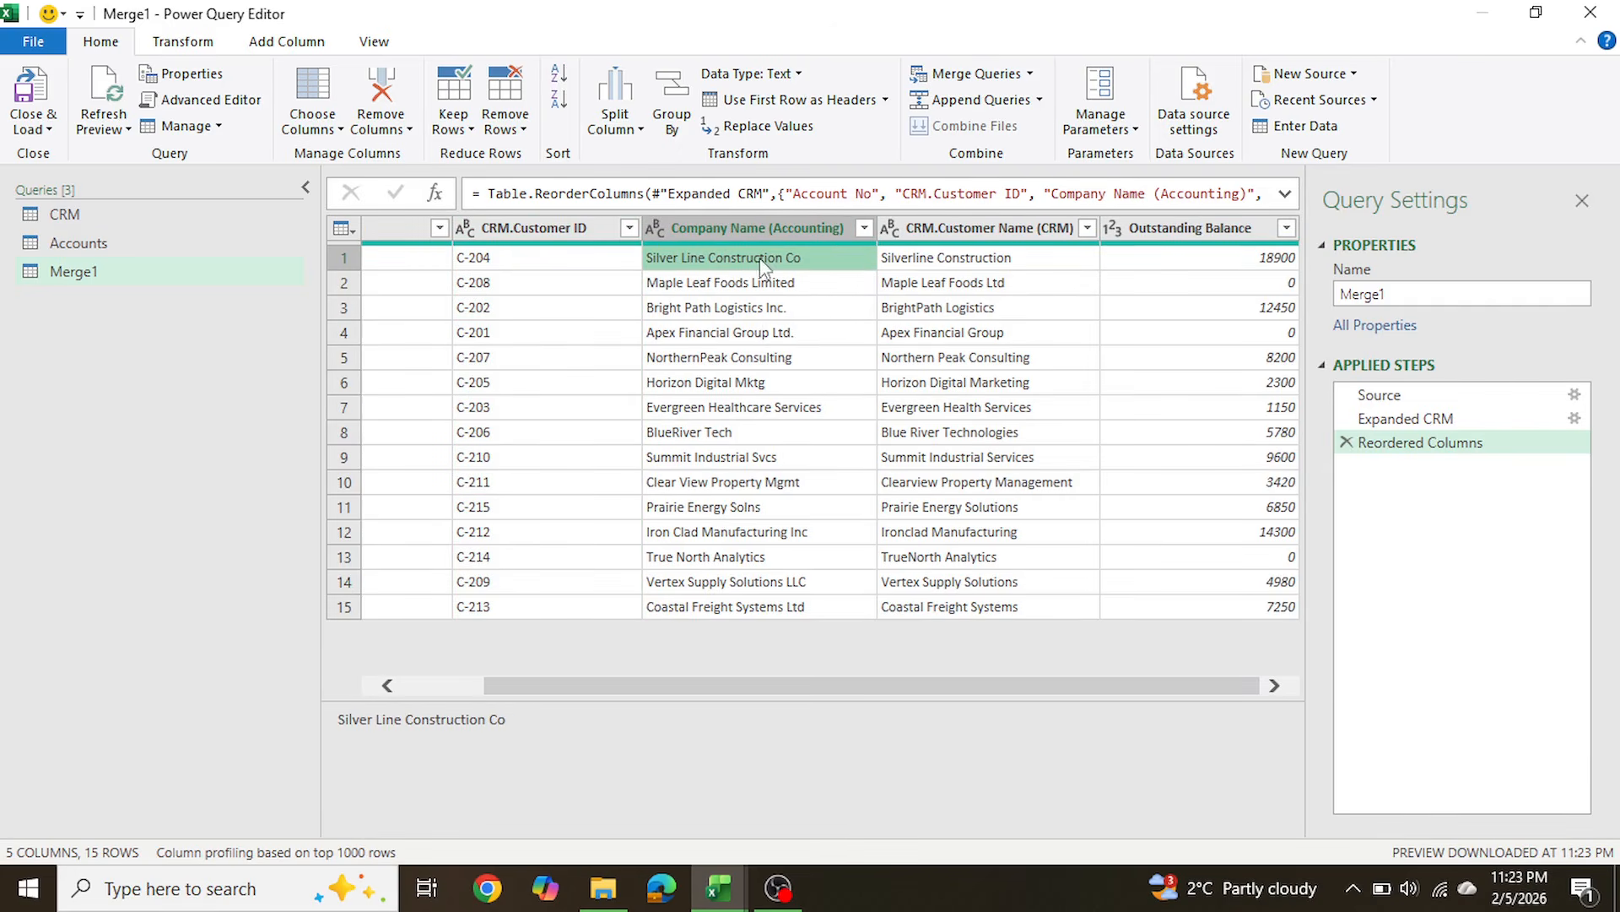
click(949, 261)
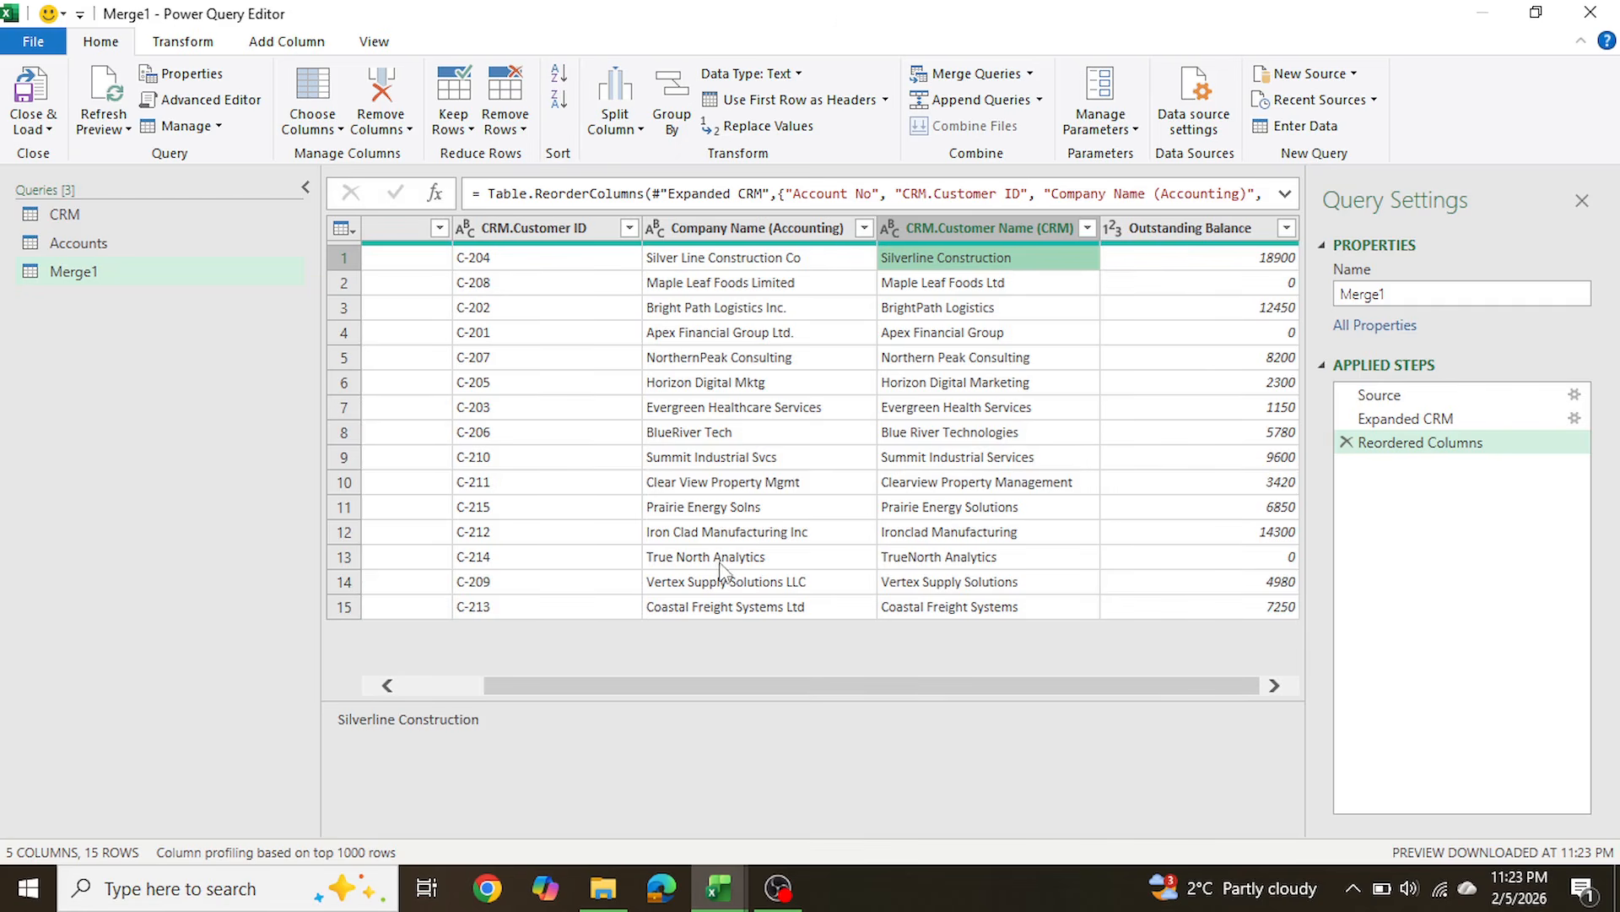
click(682, 564)
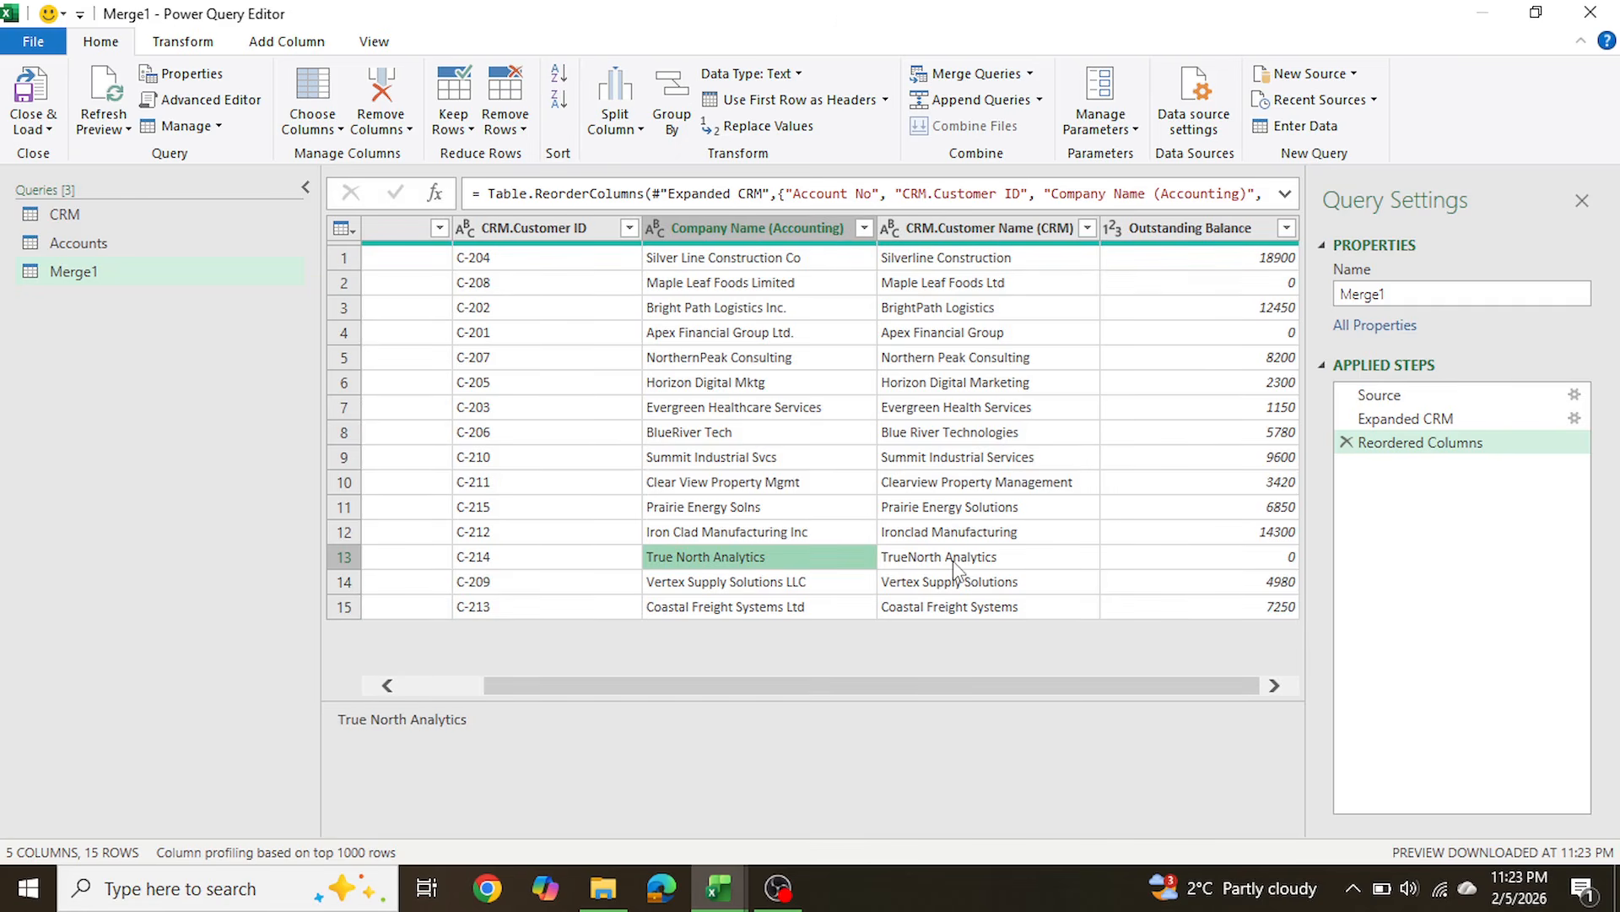
click(954, 560)
key(Up)
key(Up)
key(Up)
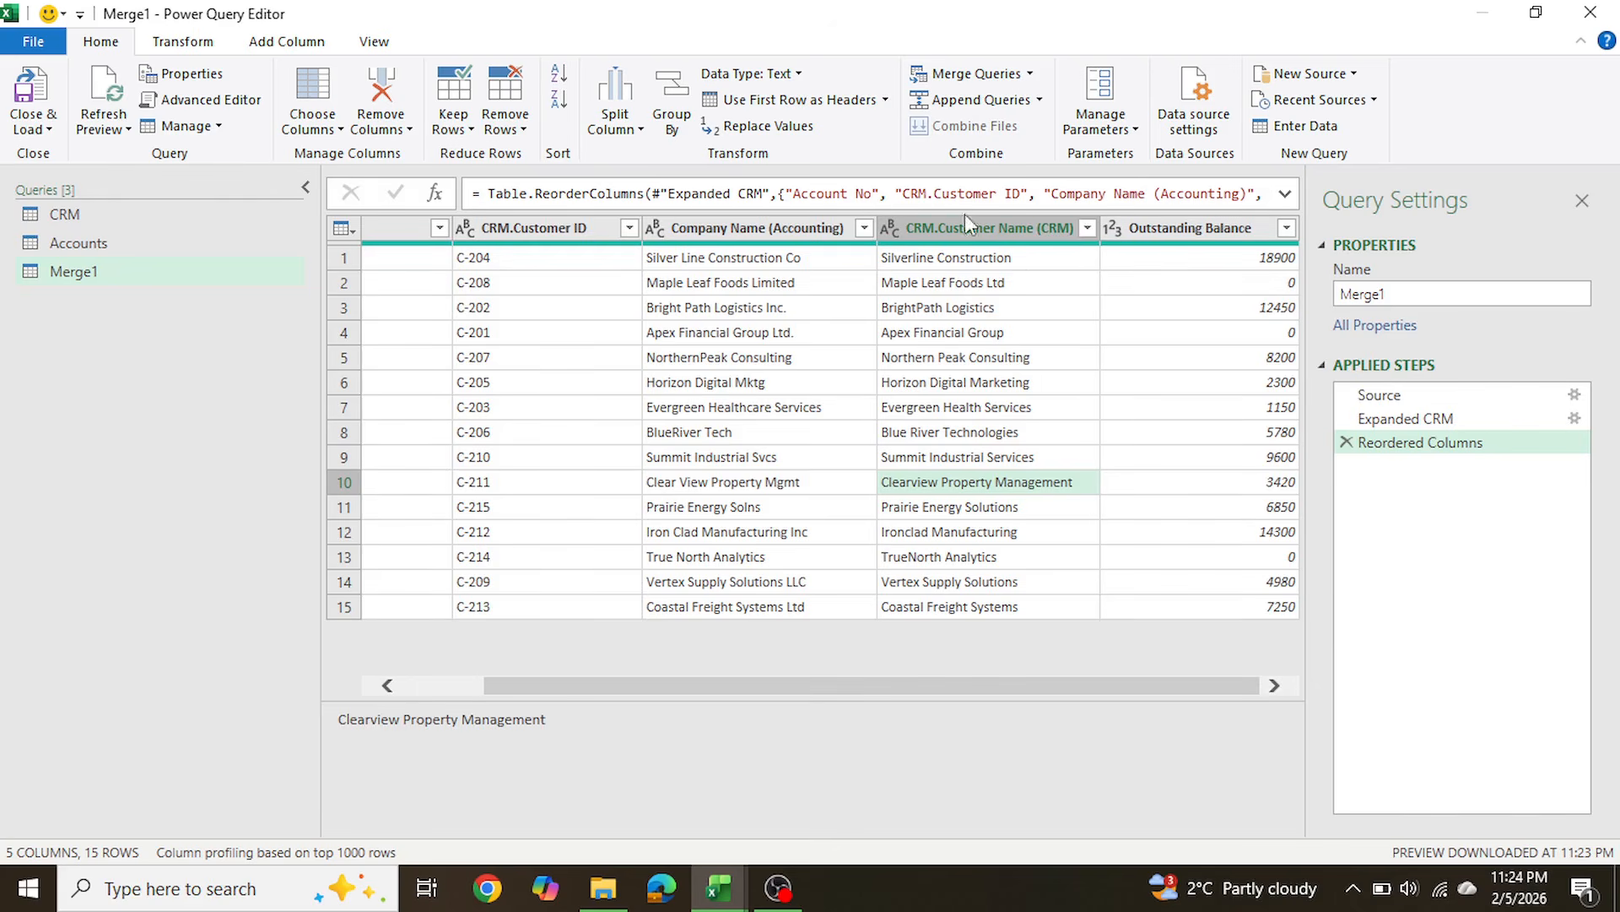
drag(635, 694, 484, 694)
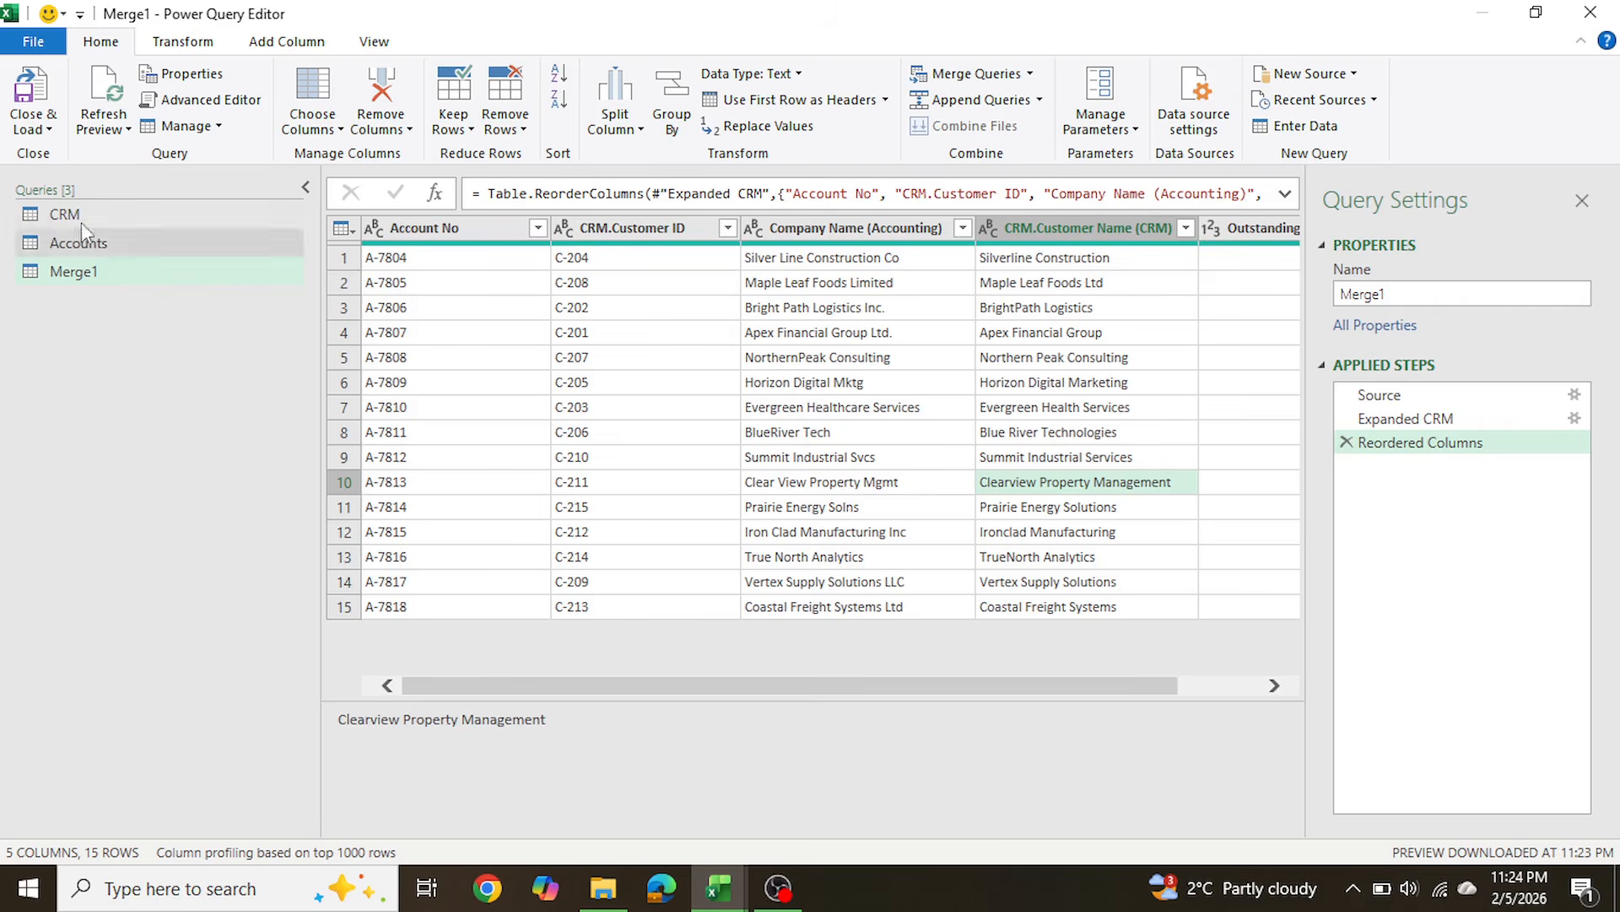
Step: Load the merged query into the workbook and format its table with the light green banded style without filter buttons
click(33, 93)
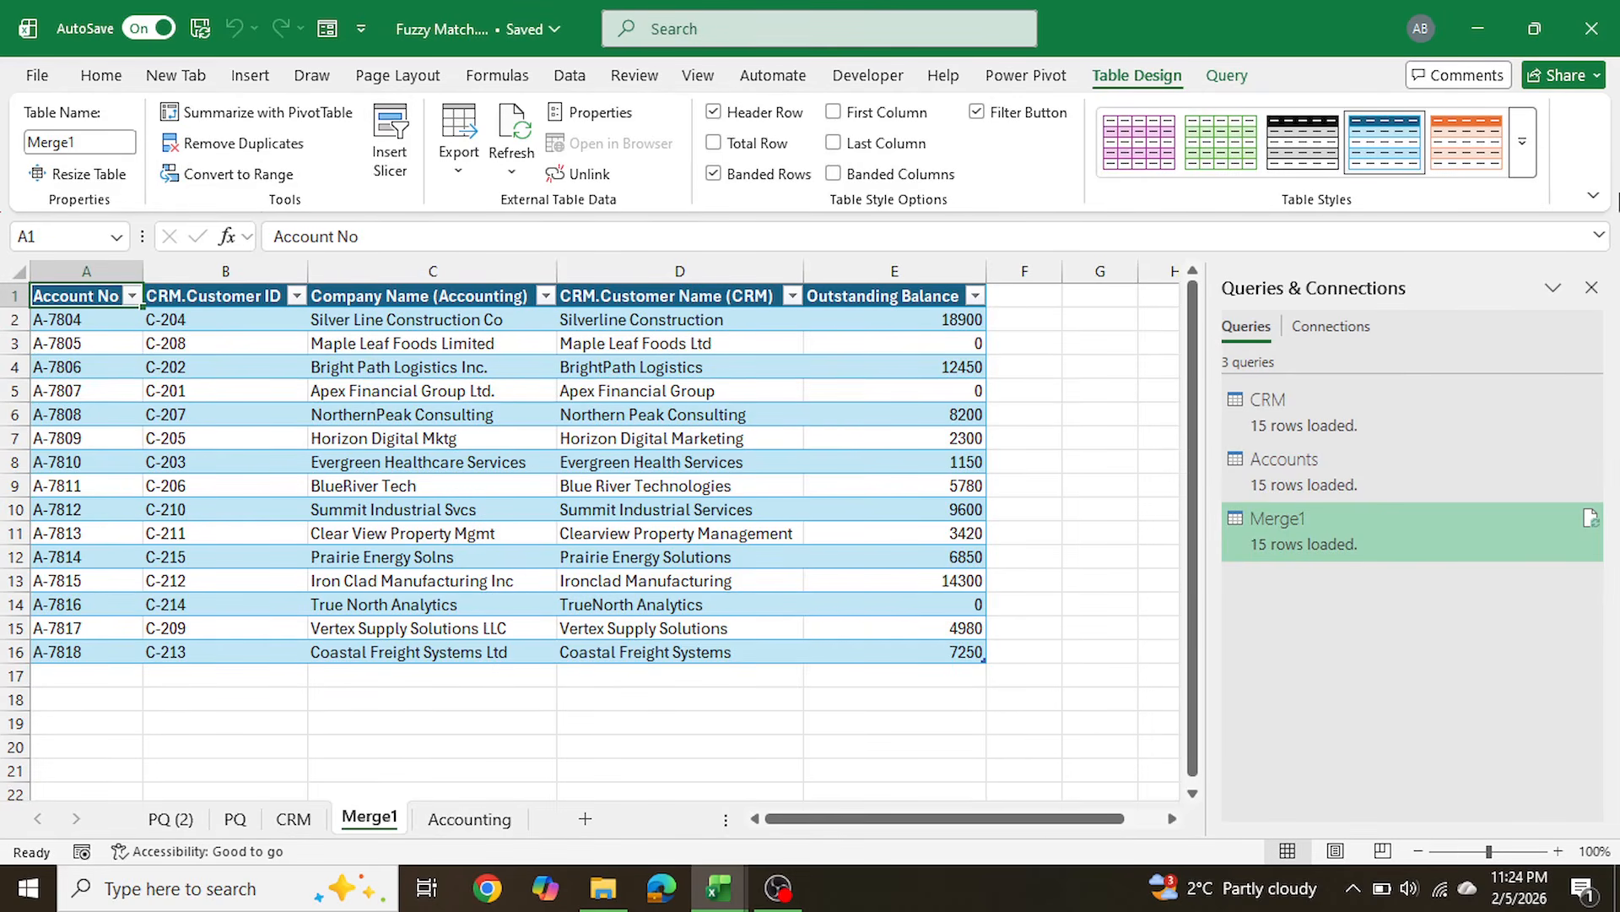
click(1592, 287)
click(1220, 142)
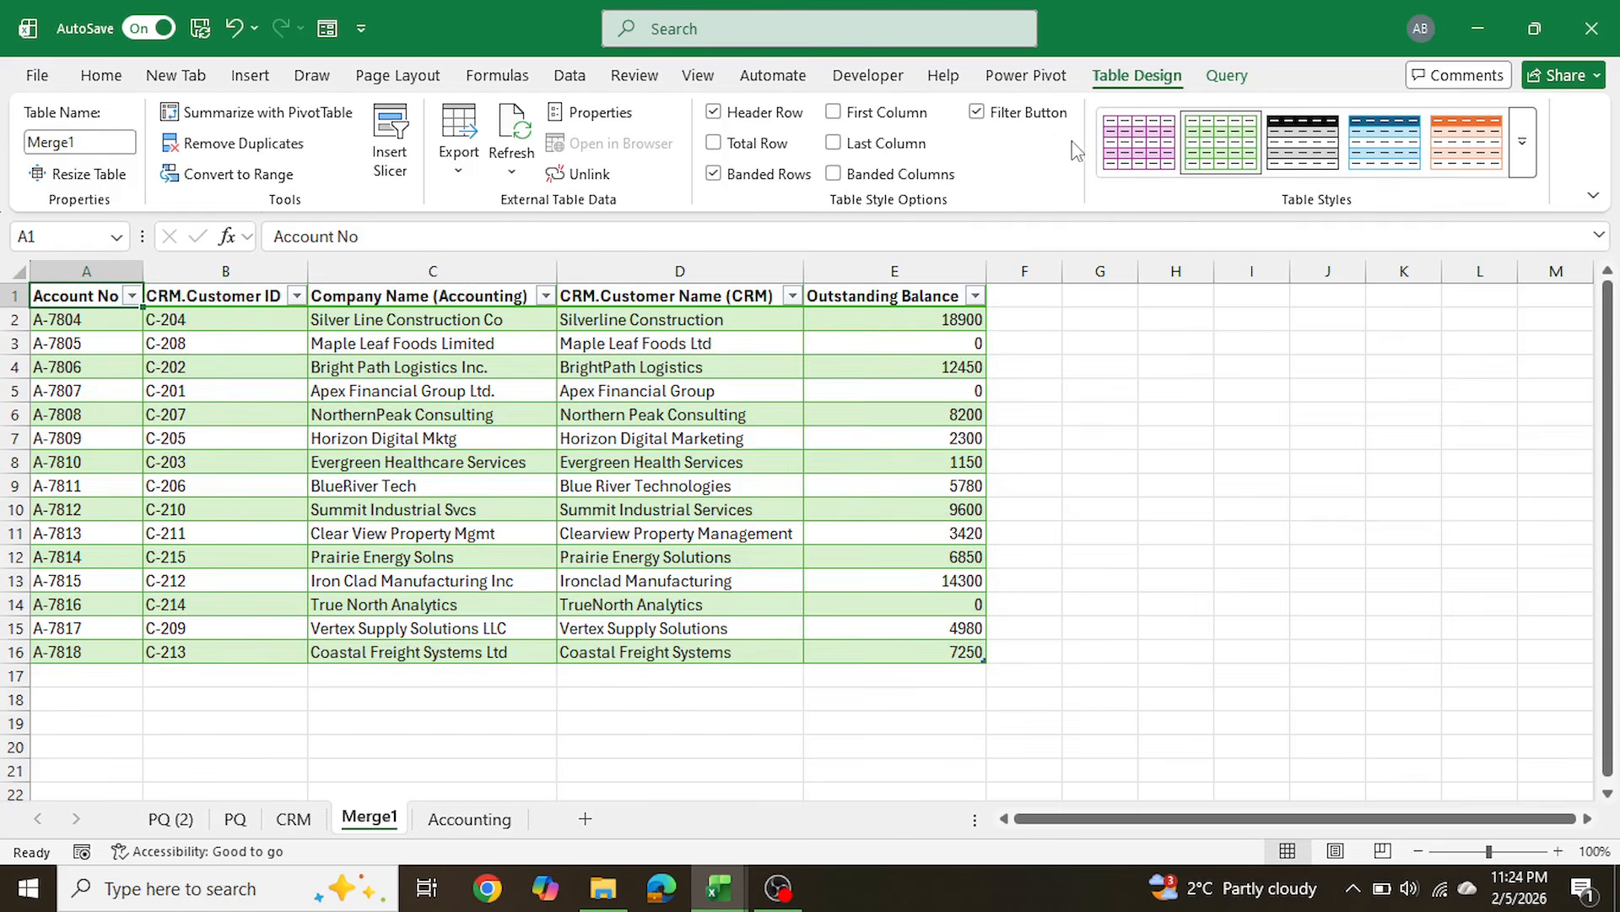
click(1030, 112)
scroll(553, 714, up, 2)
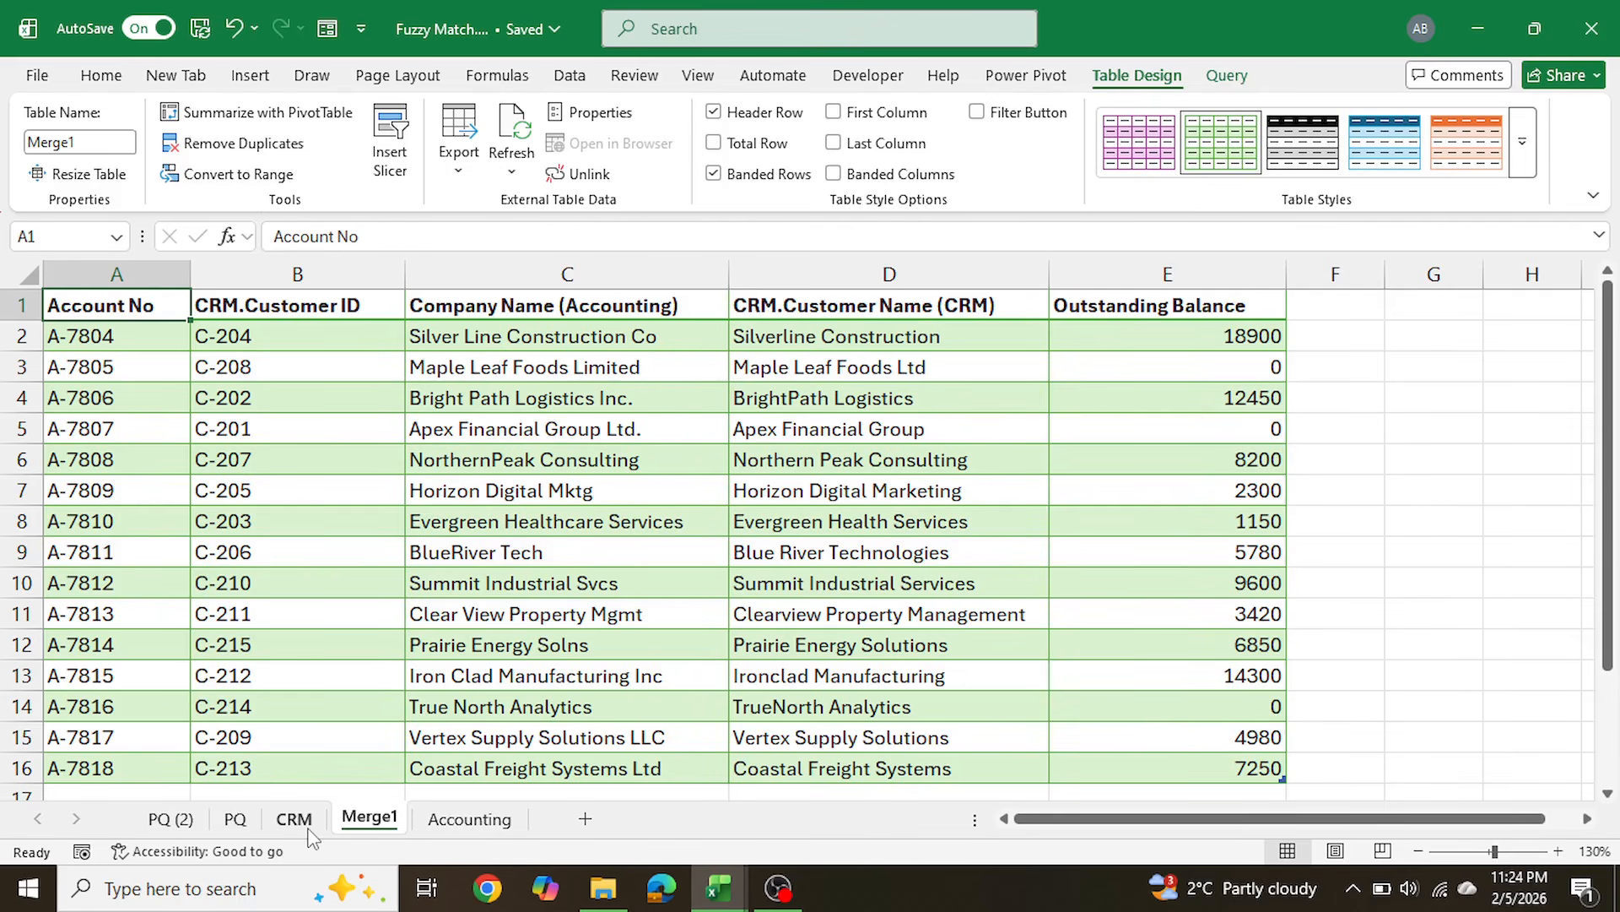
Step: Review the source tables on the Accounting and CRM sheets against the combined table on the Merge1 sheet
click(460, 821)
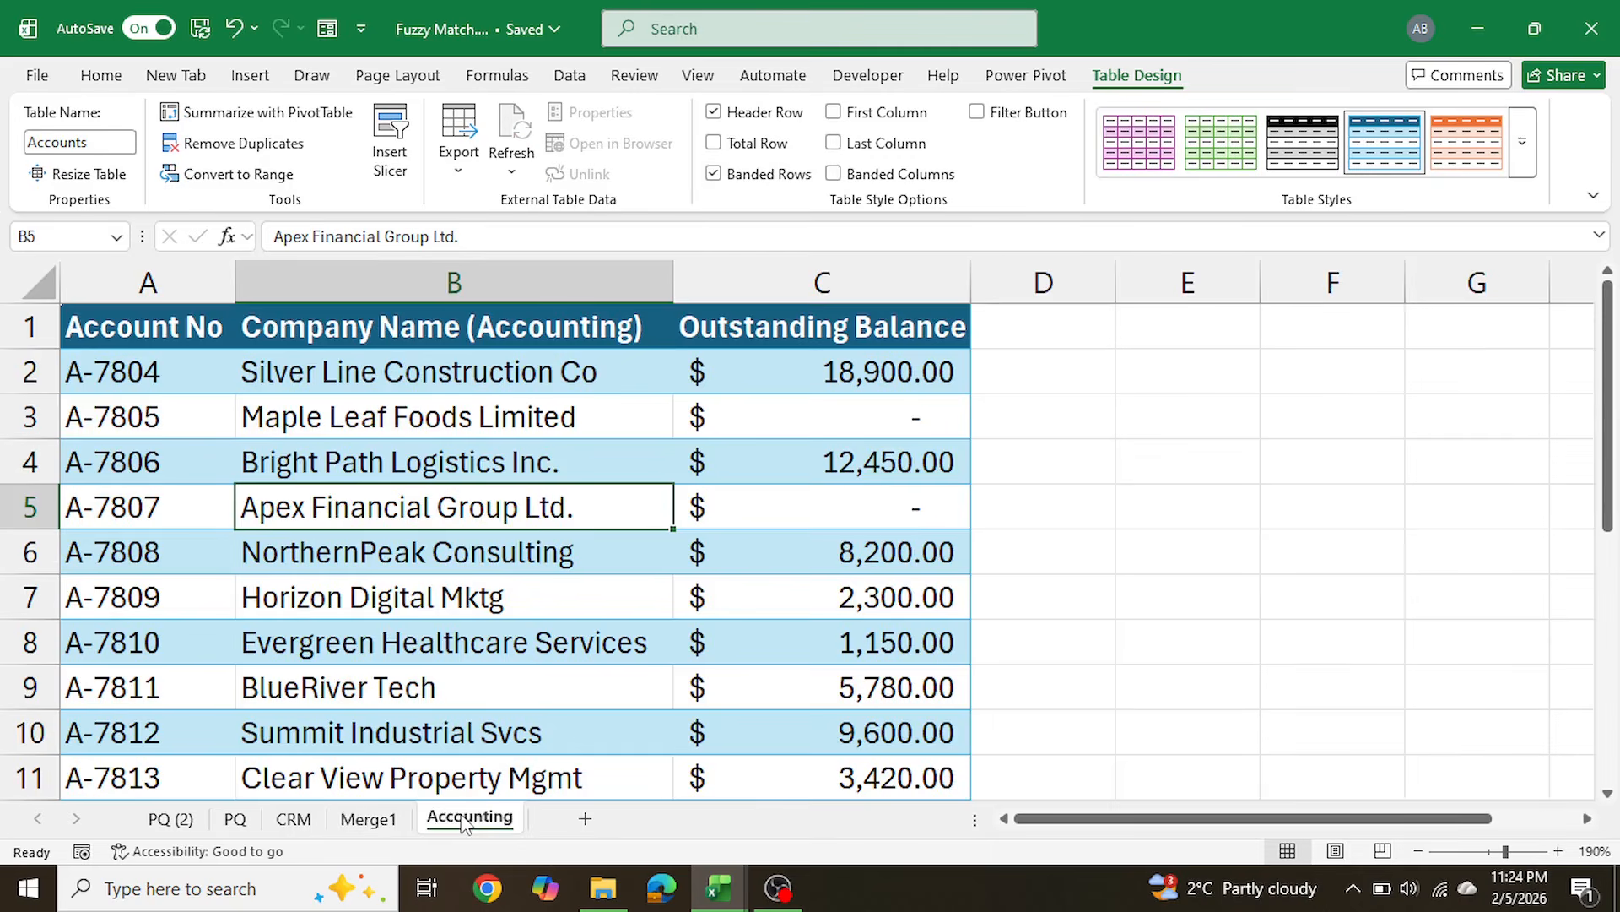
click(293, 821)
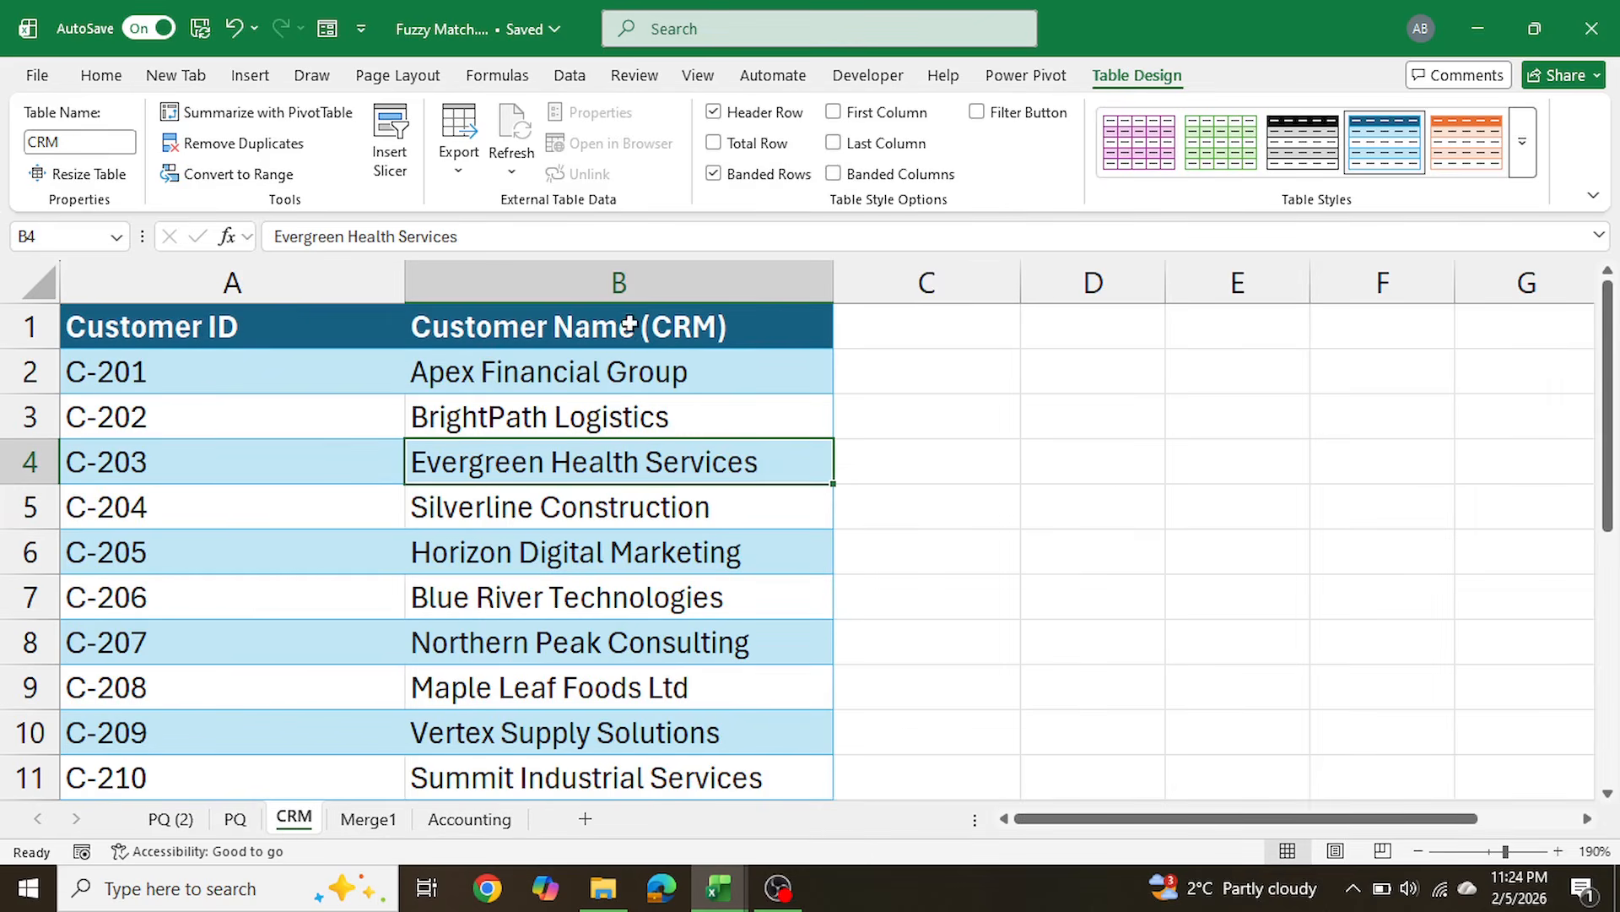
drag(608, 321, 572, 719)
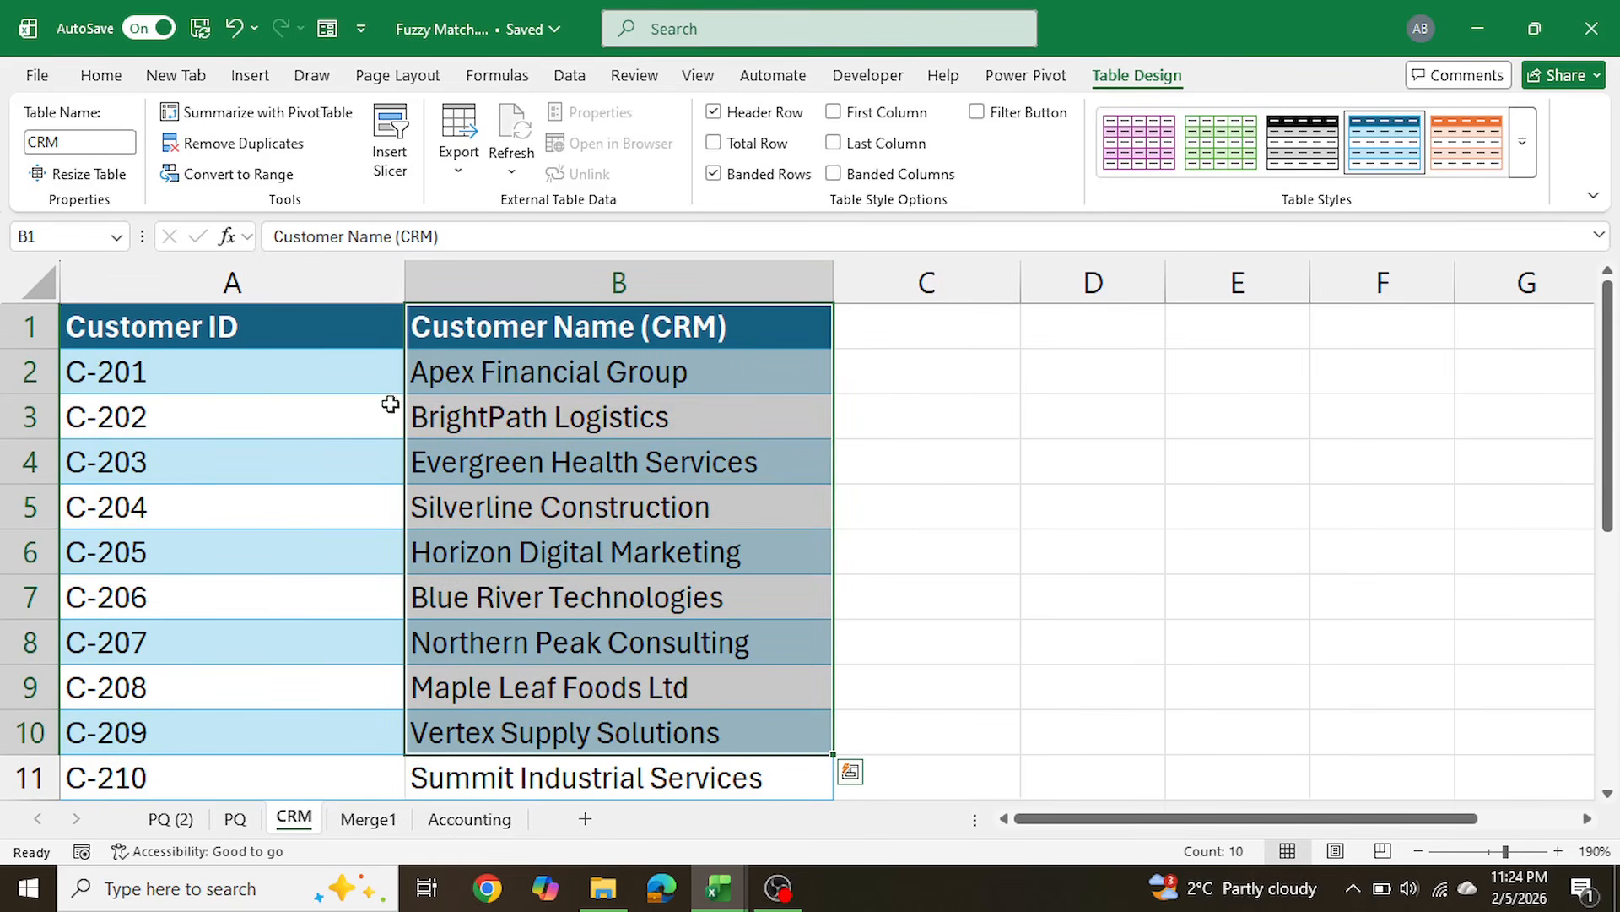
drag(260, 326, 245, 507)
click(474, 820)
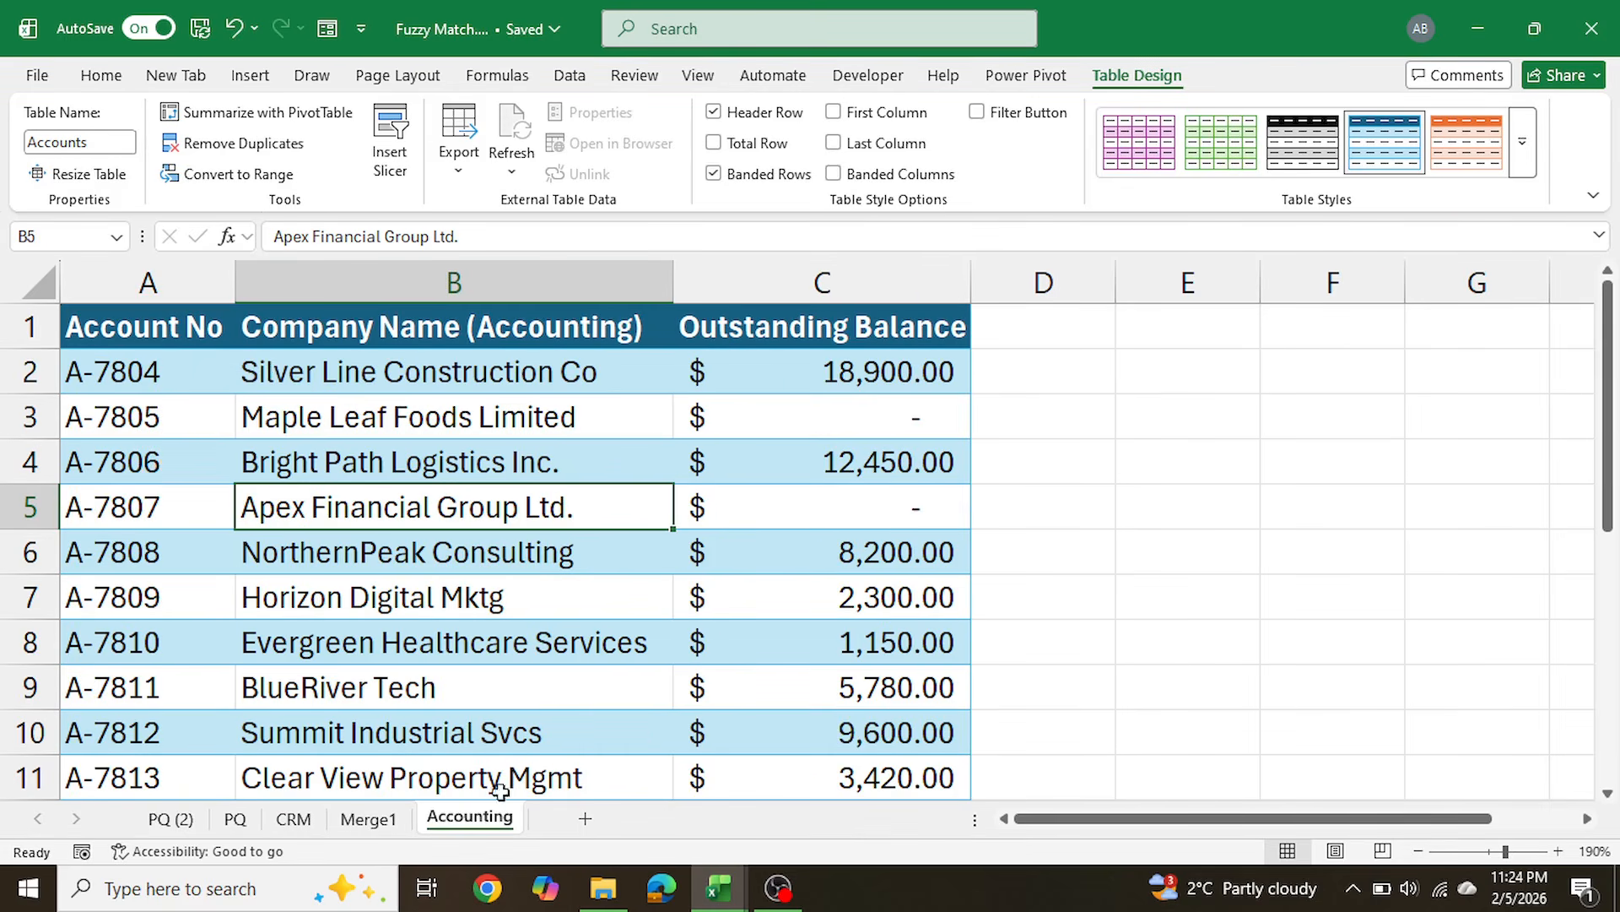
drag(216, 329, 883, 646)
click(368, 819)
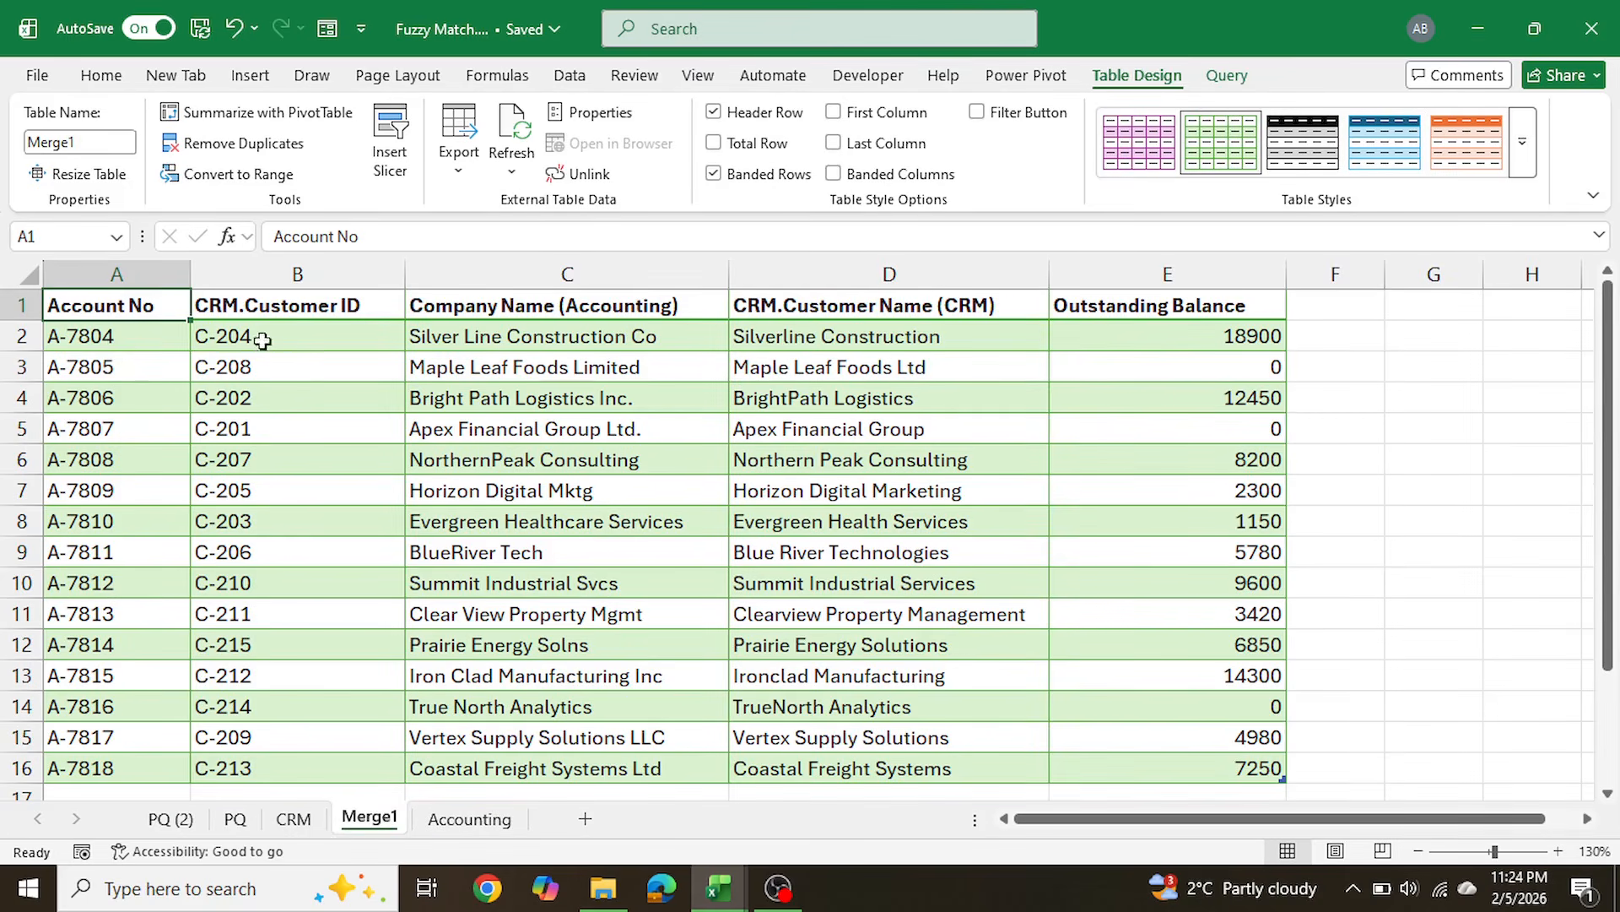
click(115, 337)
drag(116, 306, 1215, 621)
click(1486, 498)
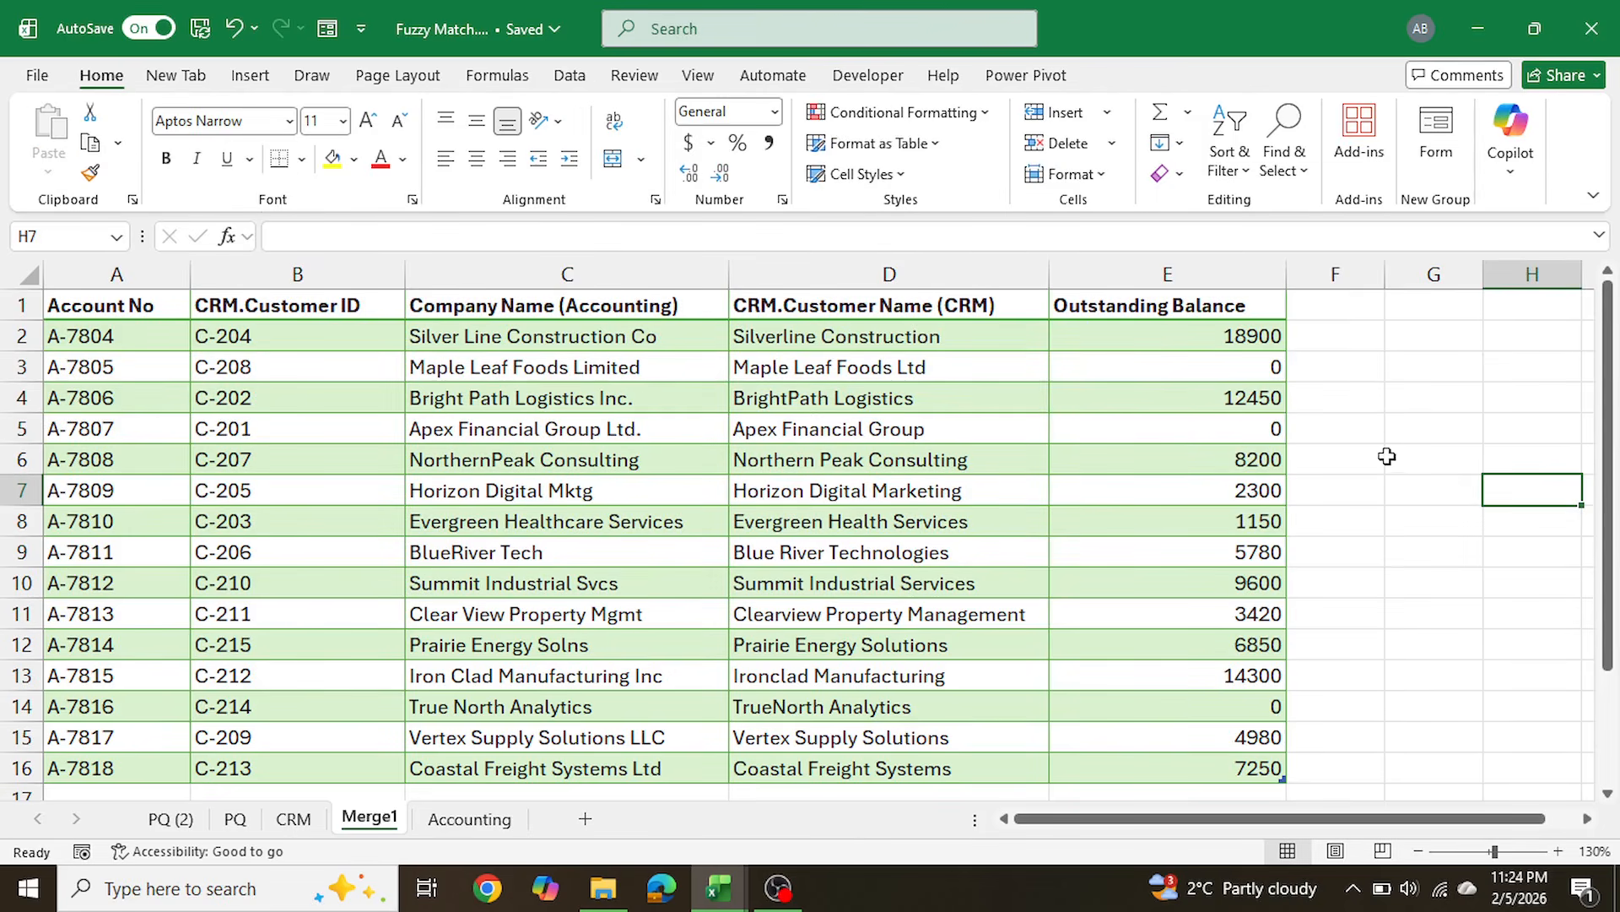